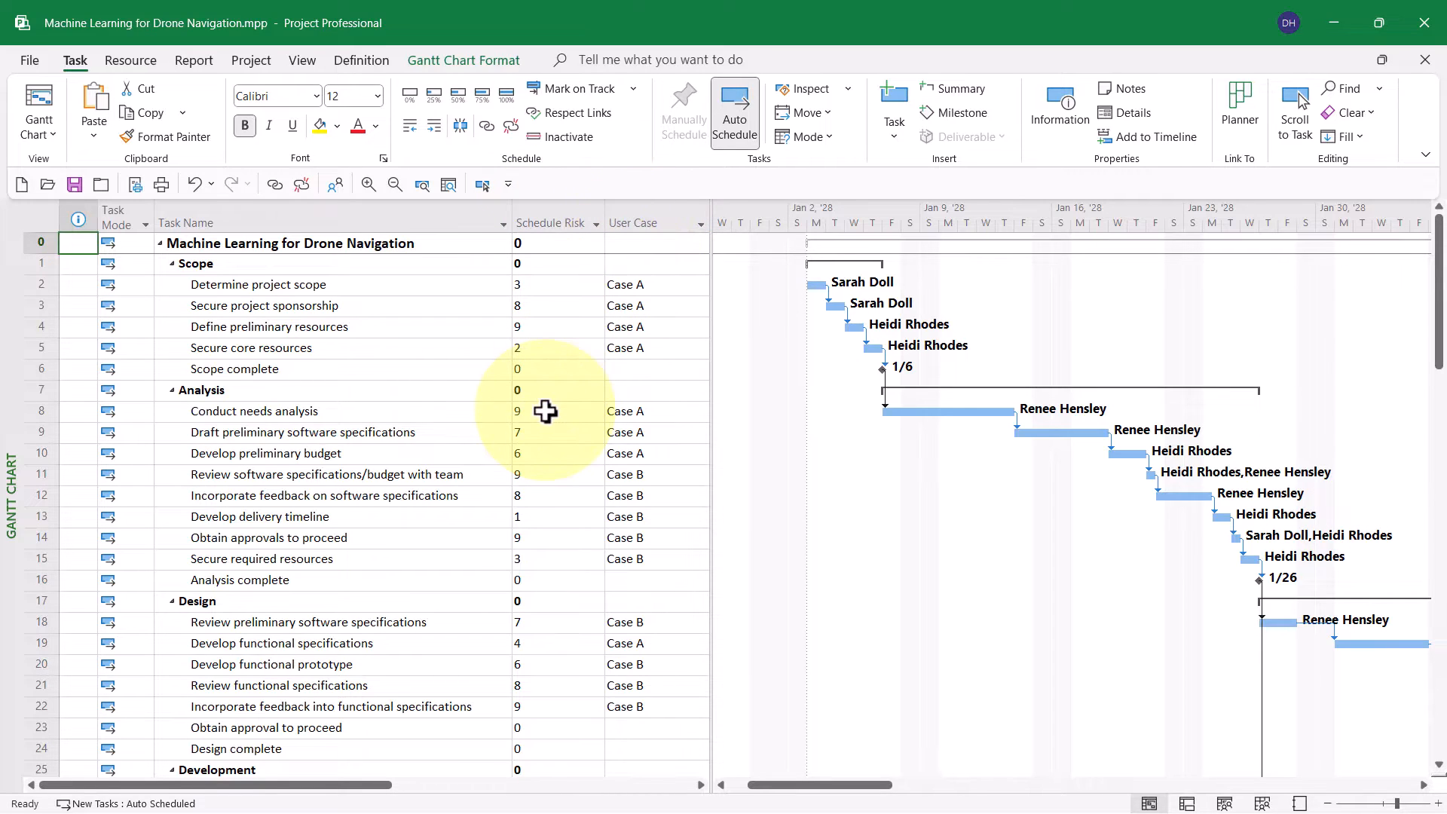
Examine the available Schedule Risk and User Case values for the task Determine project scope without changing them.
click(562, 287)
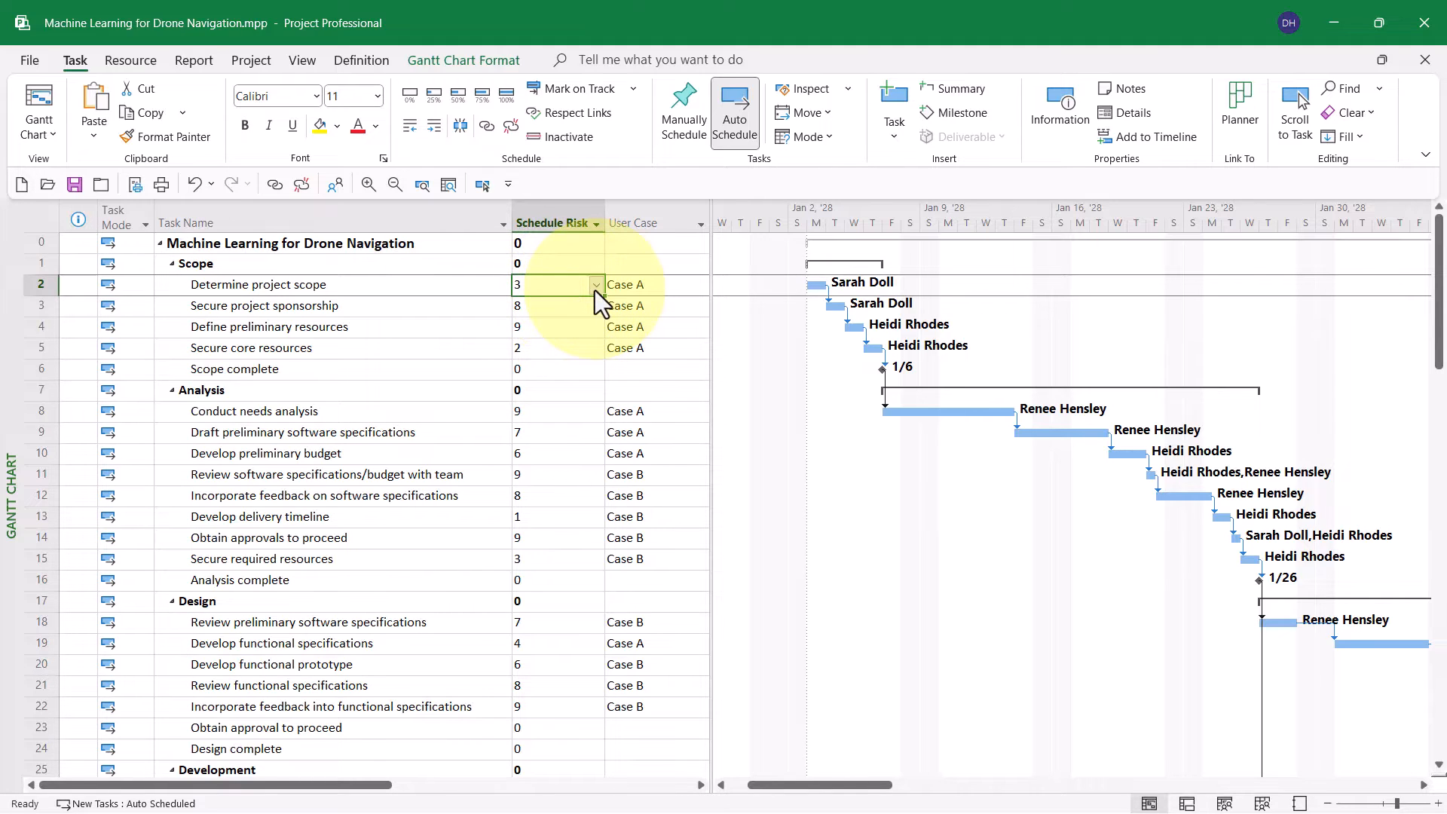
click(595, 289)
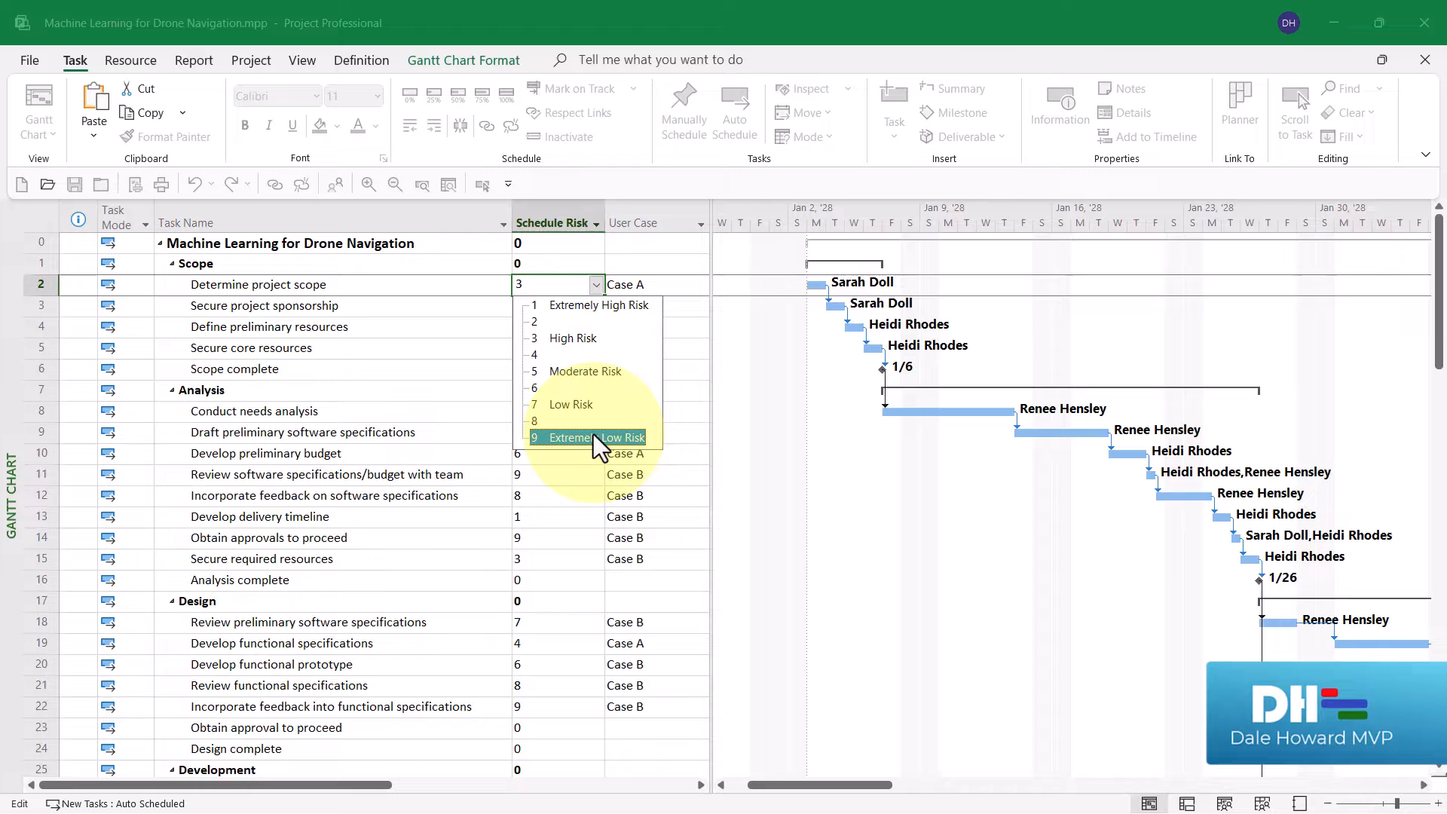
key(Escape)
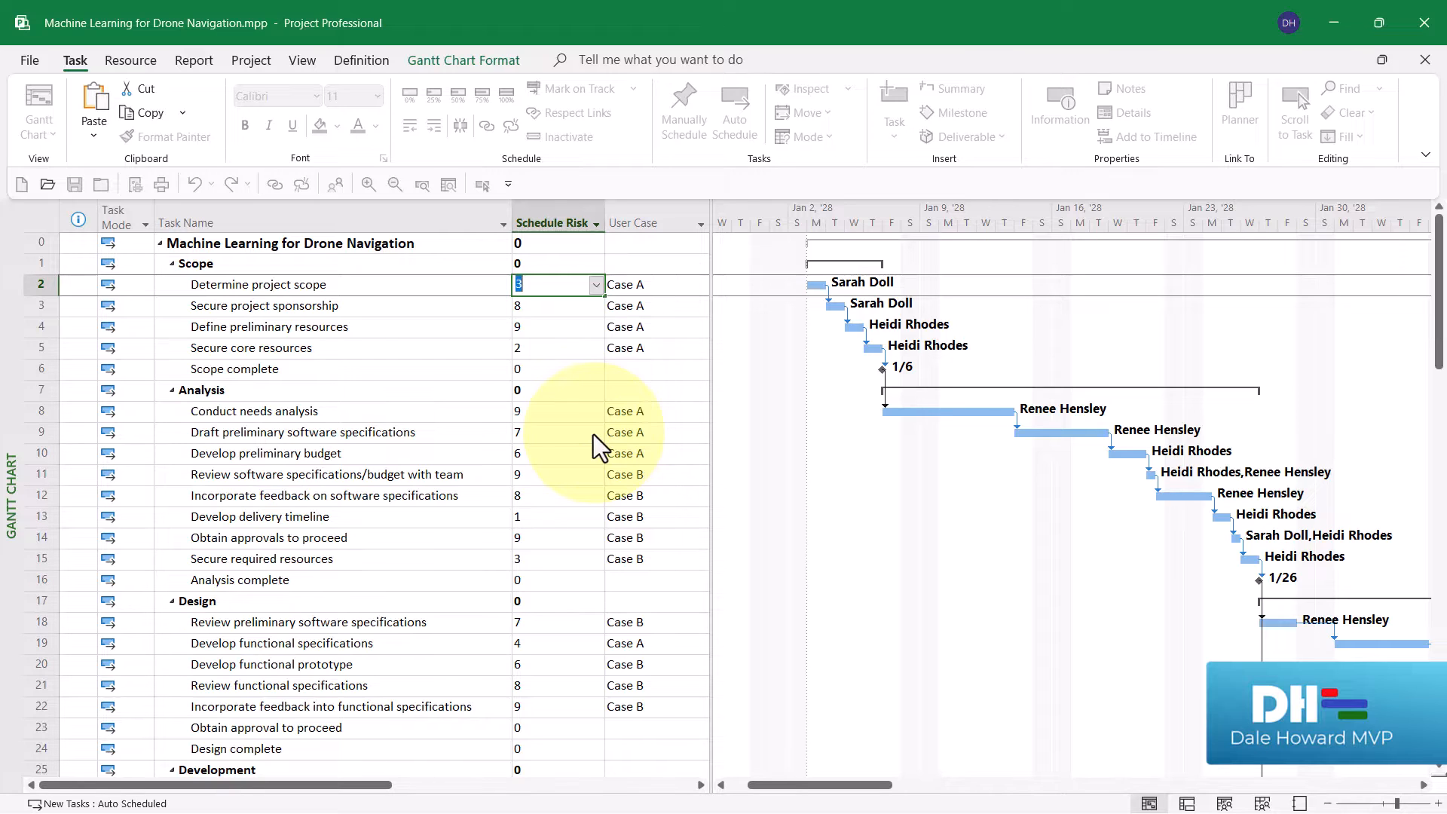
click(661, 287)
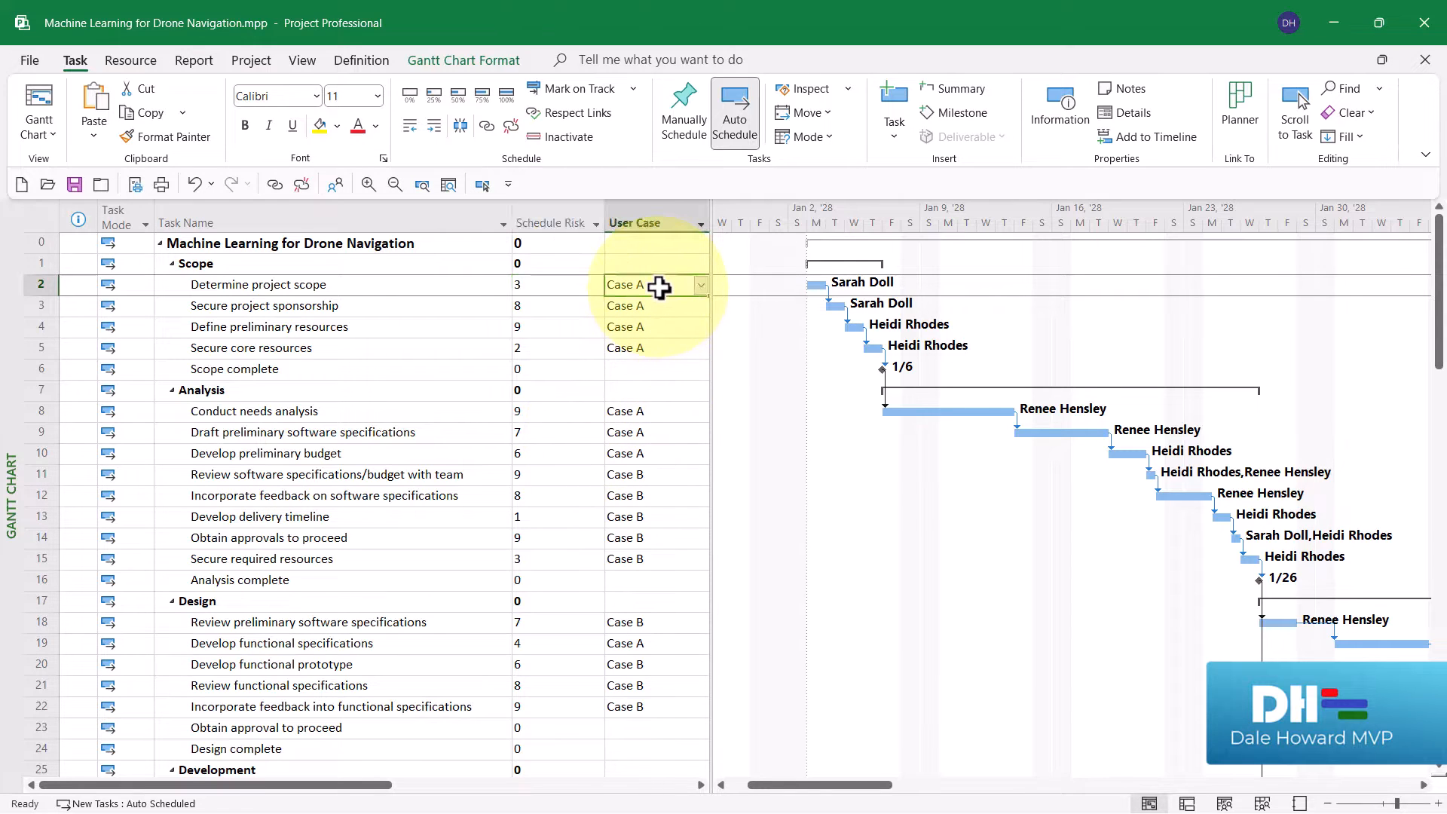
click(702, 286)
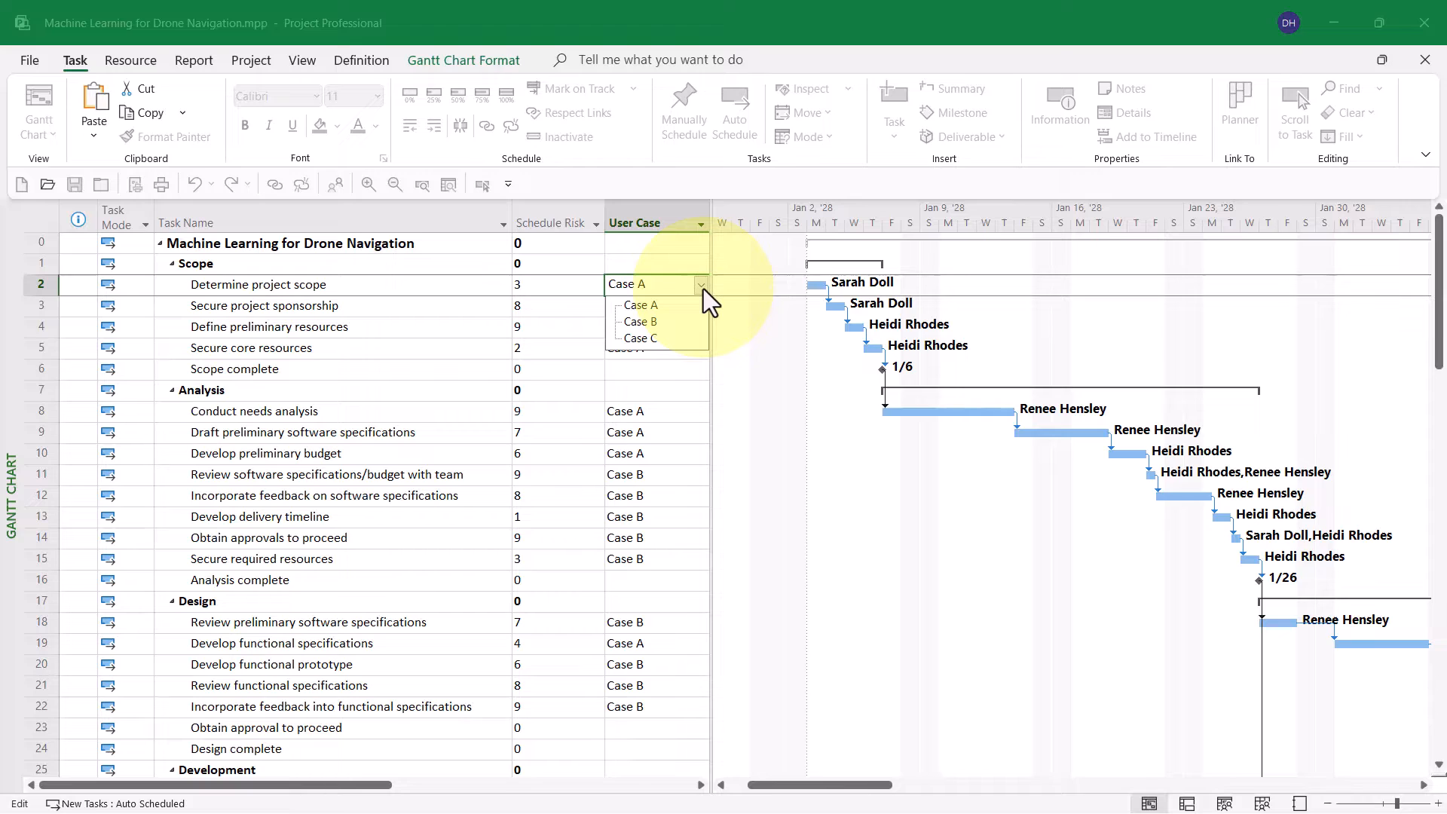
key(Escape)
key(Escape)
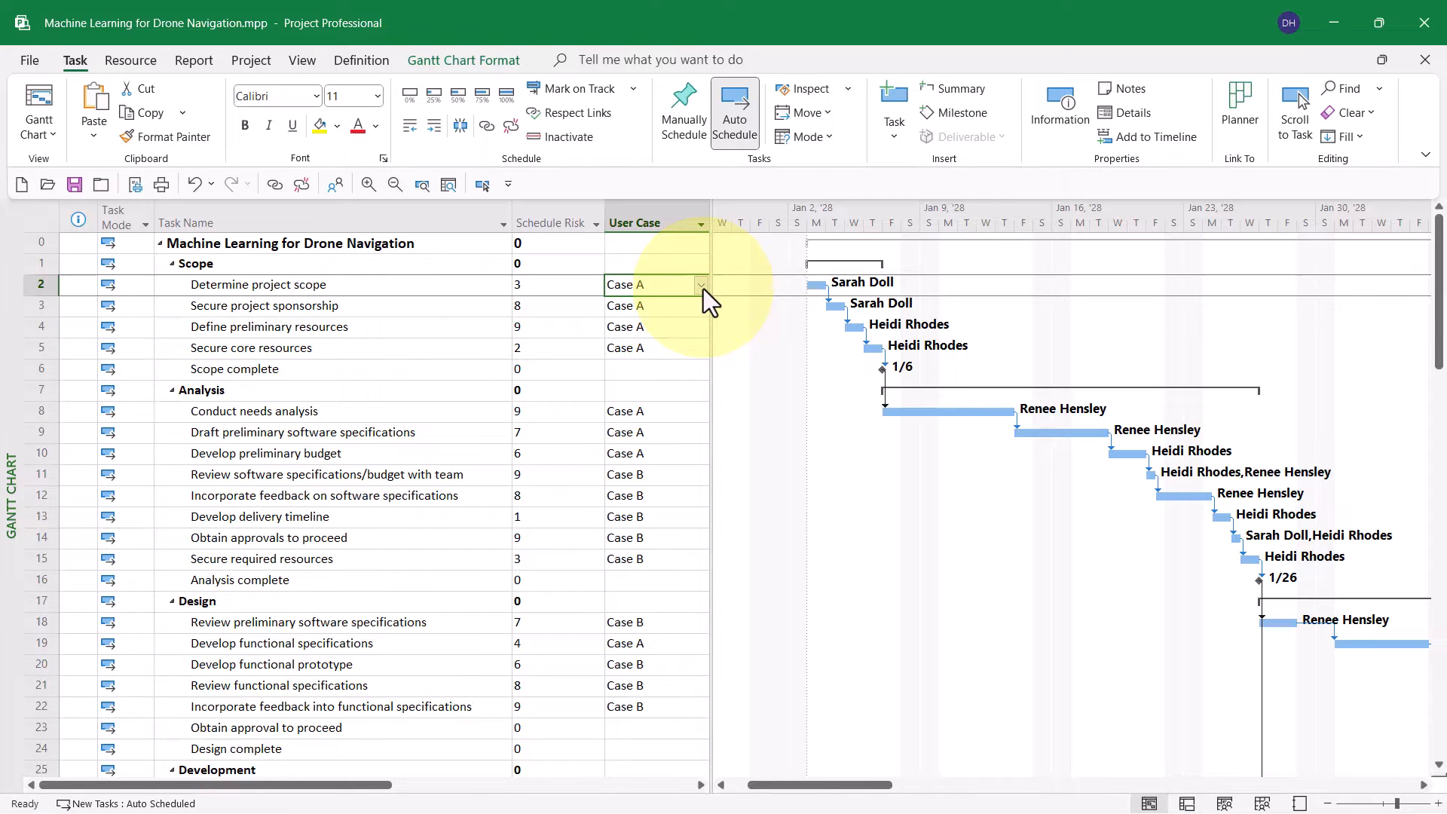
click(87, 241)
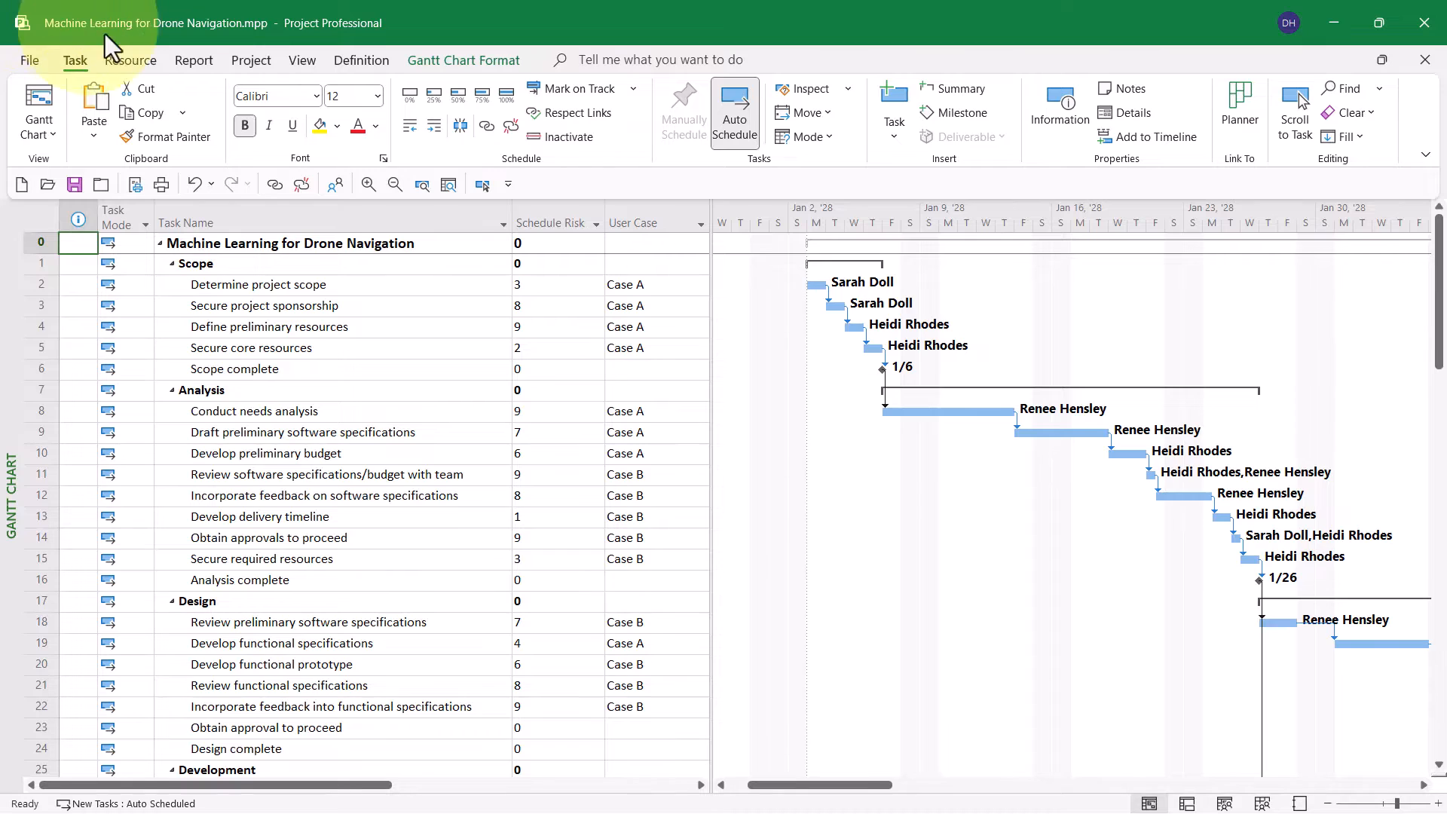
Create a new task filter named "_Risk and User Case".
click(302, 60)
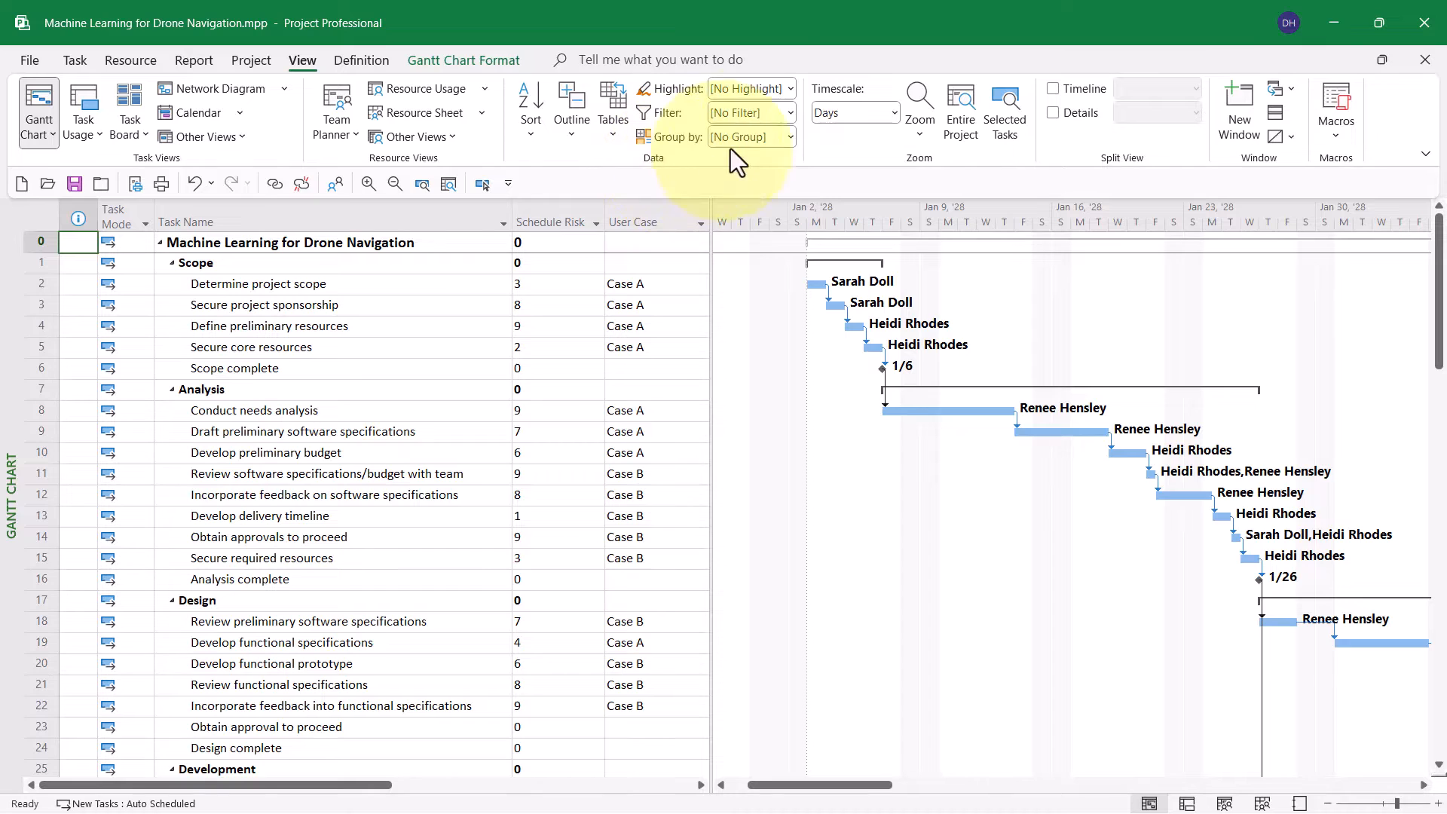
click(789, 110)
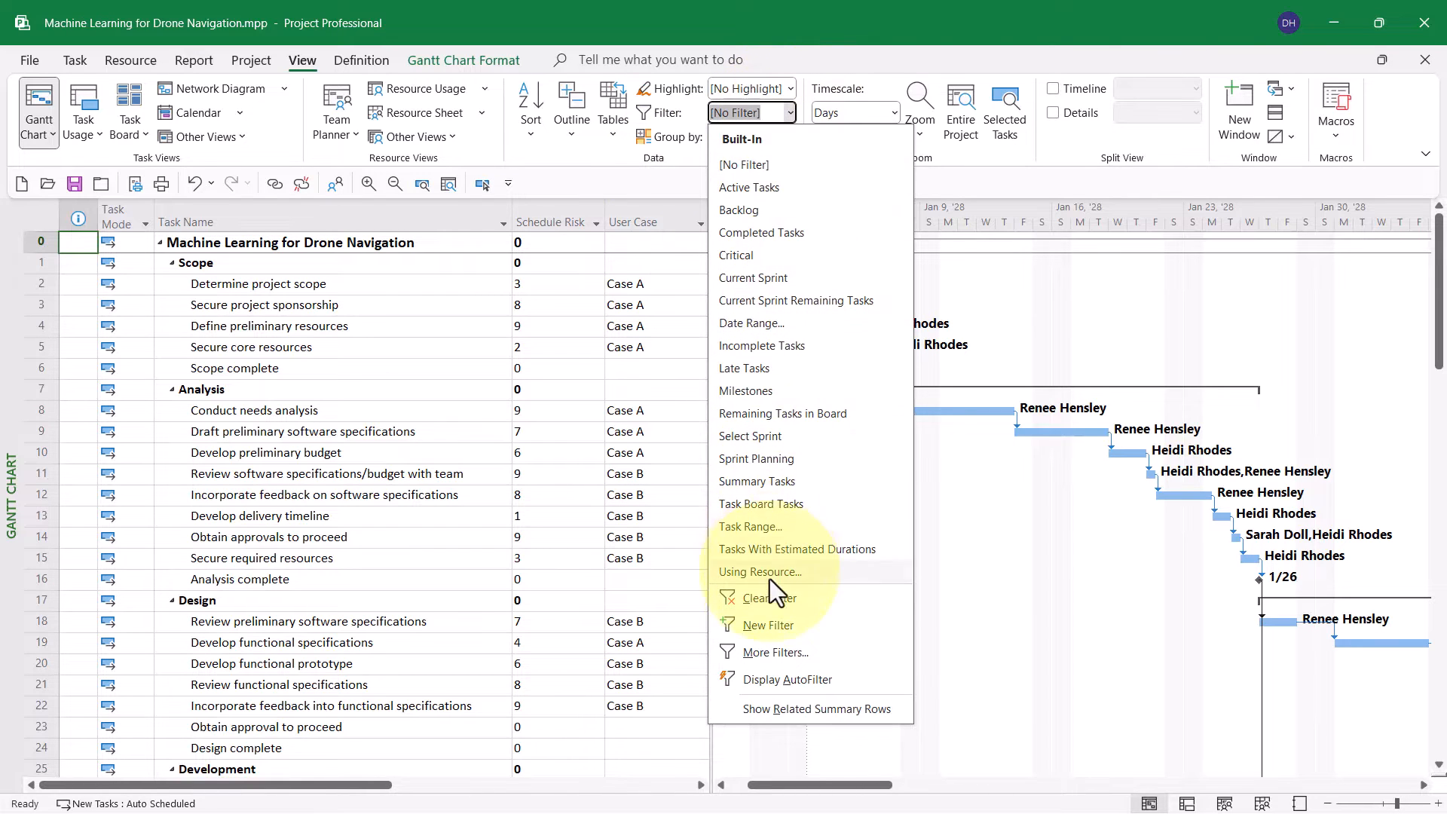
click(769, 625)
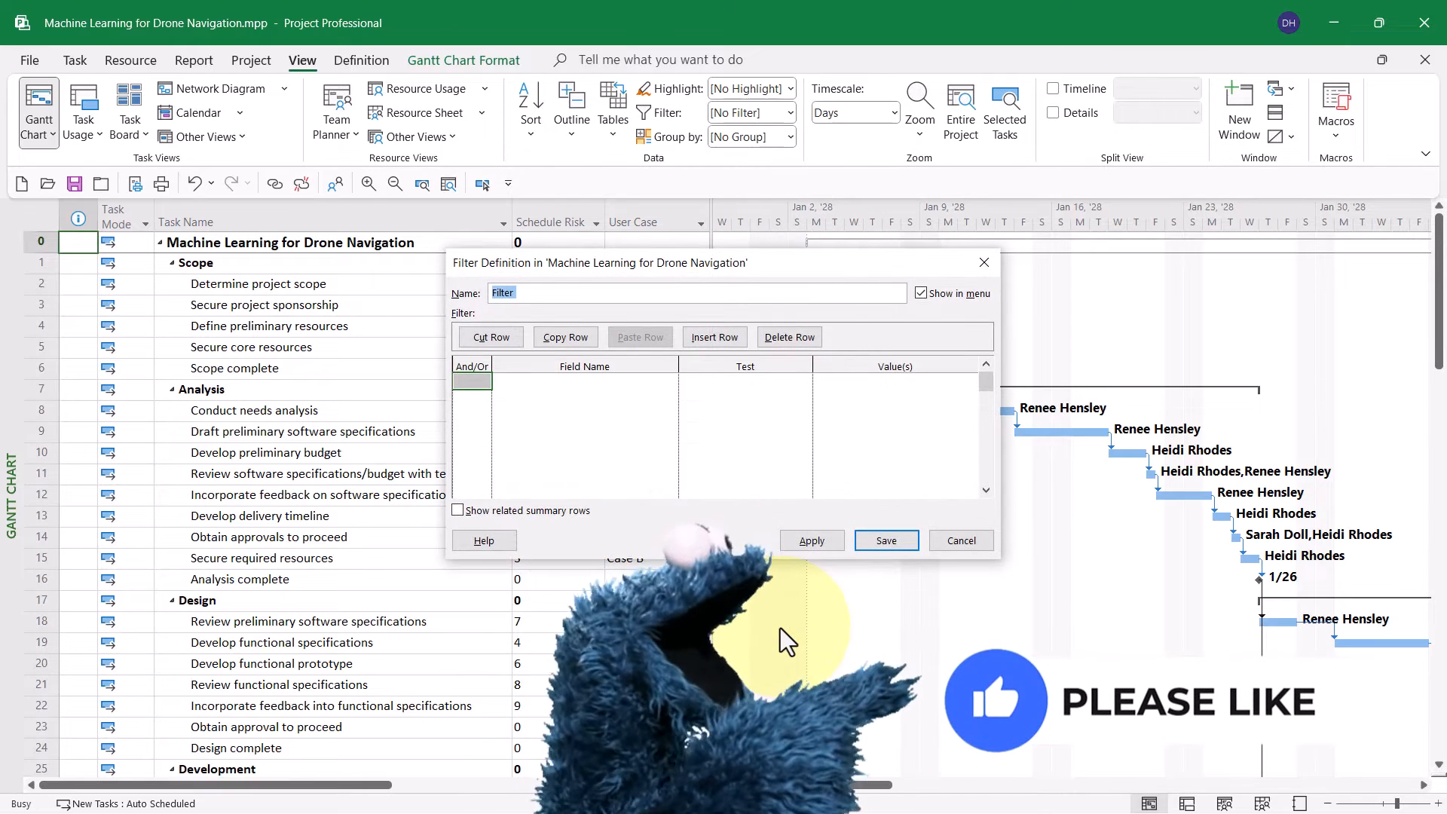
text(_Risk and User Case)
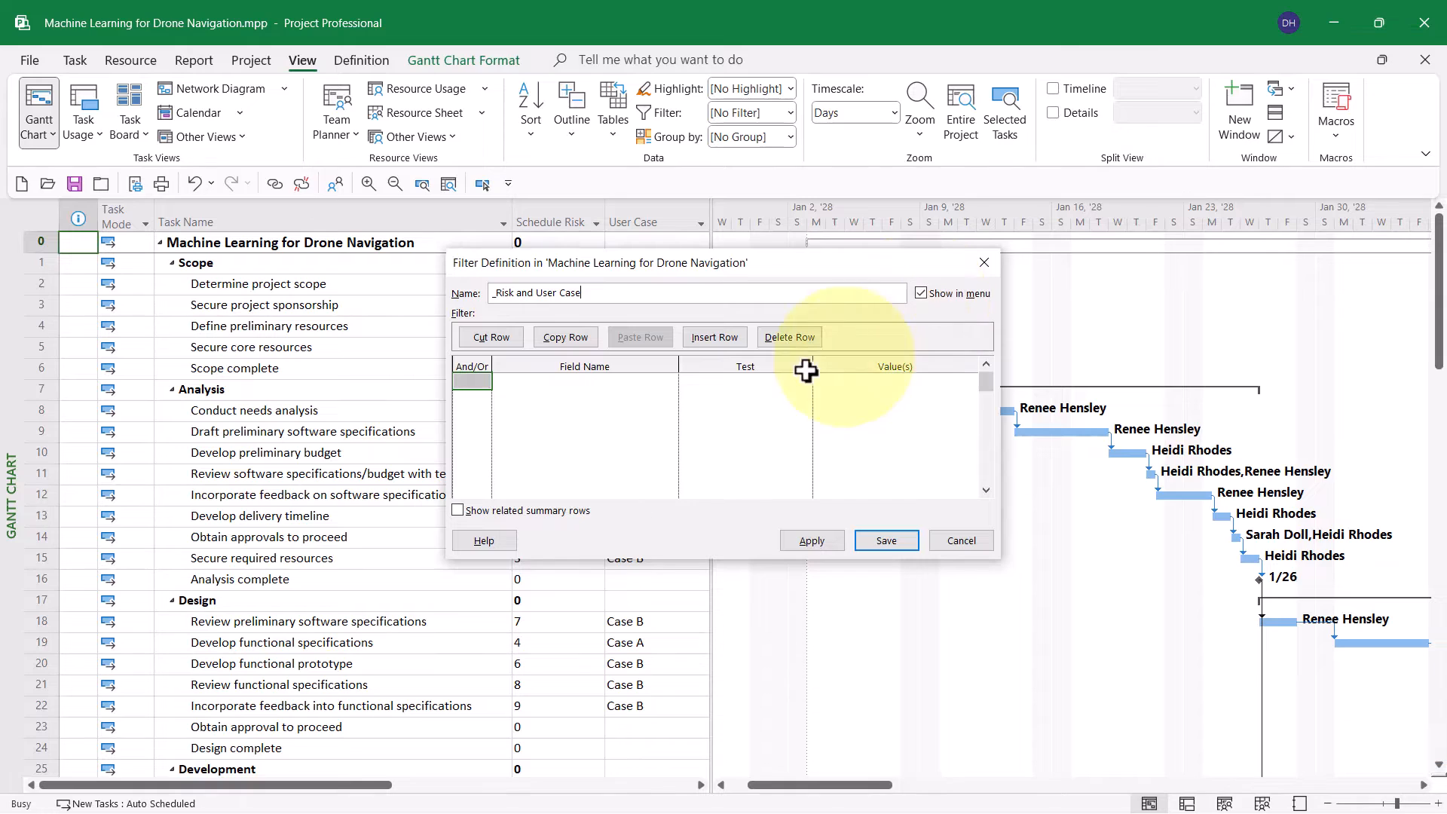
Define the filter's first condition as Schedule Risk is greater than or equal to 1.
click(637, 381)
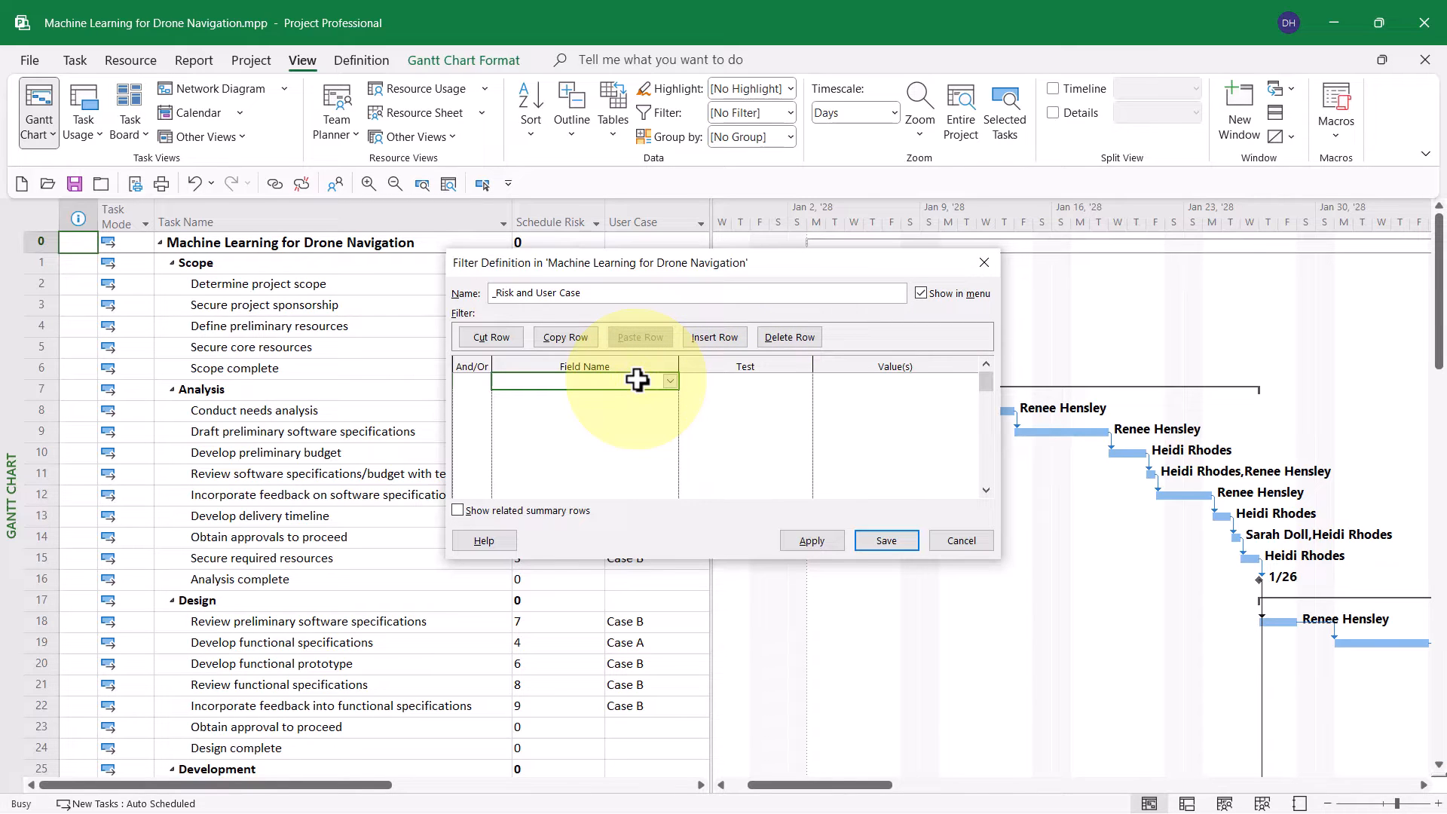
text(Schedule Risk ( Number1)
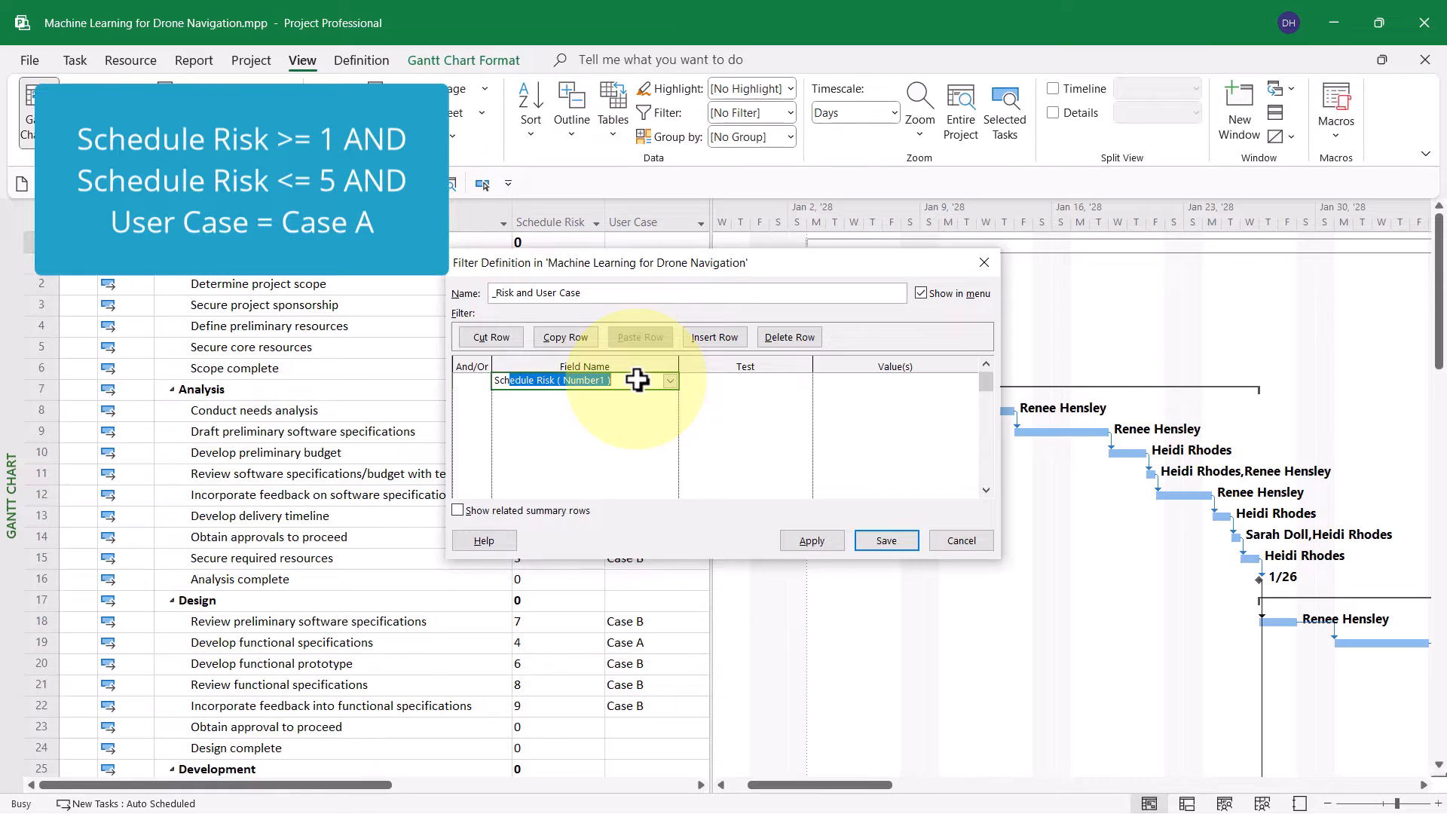
key(Return)
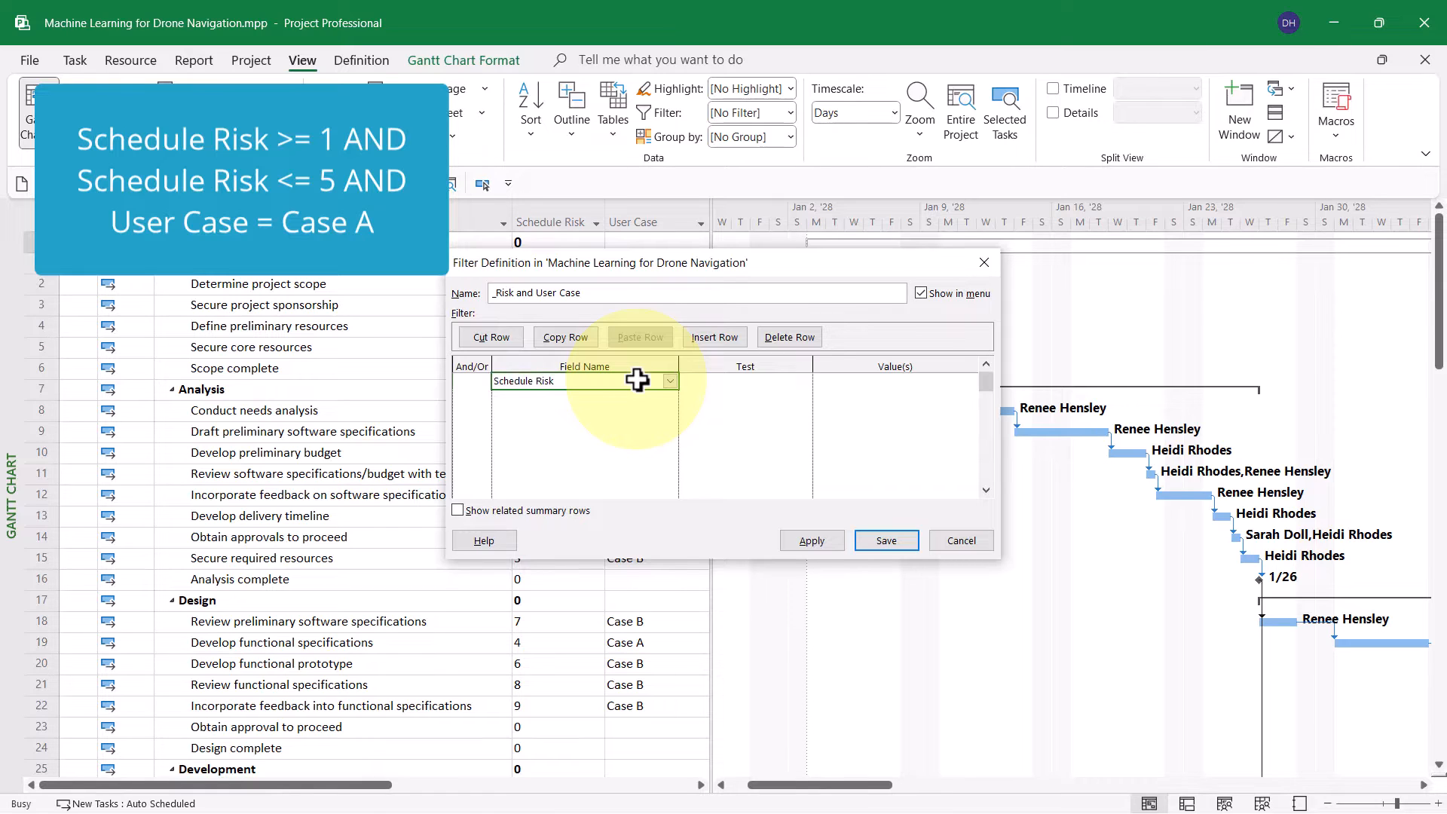
key(Tab)
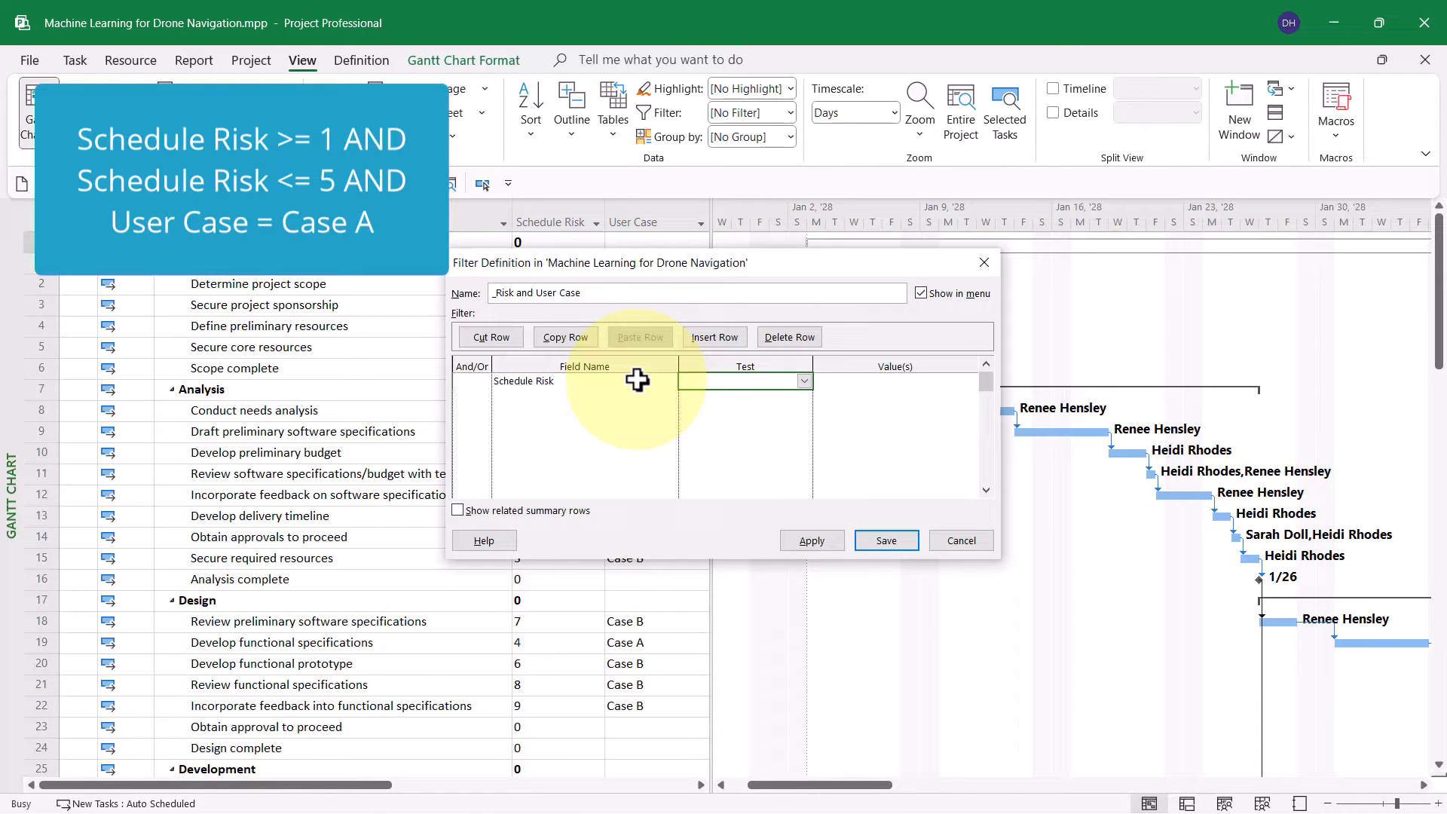
click(804, 382)
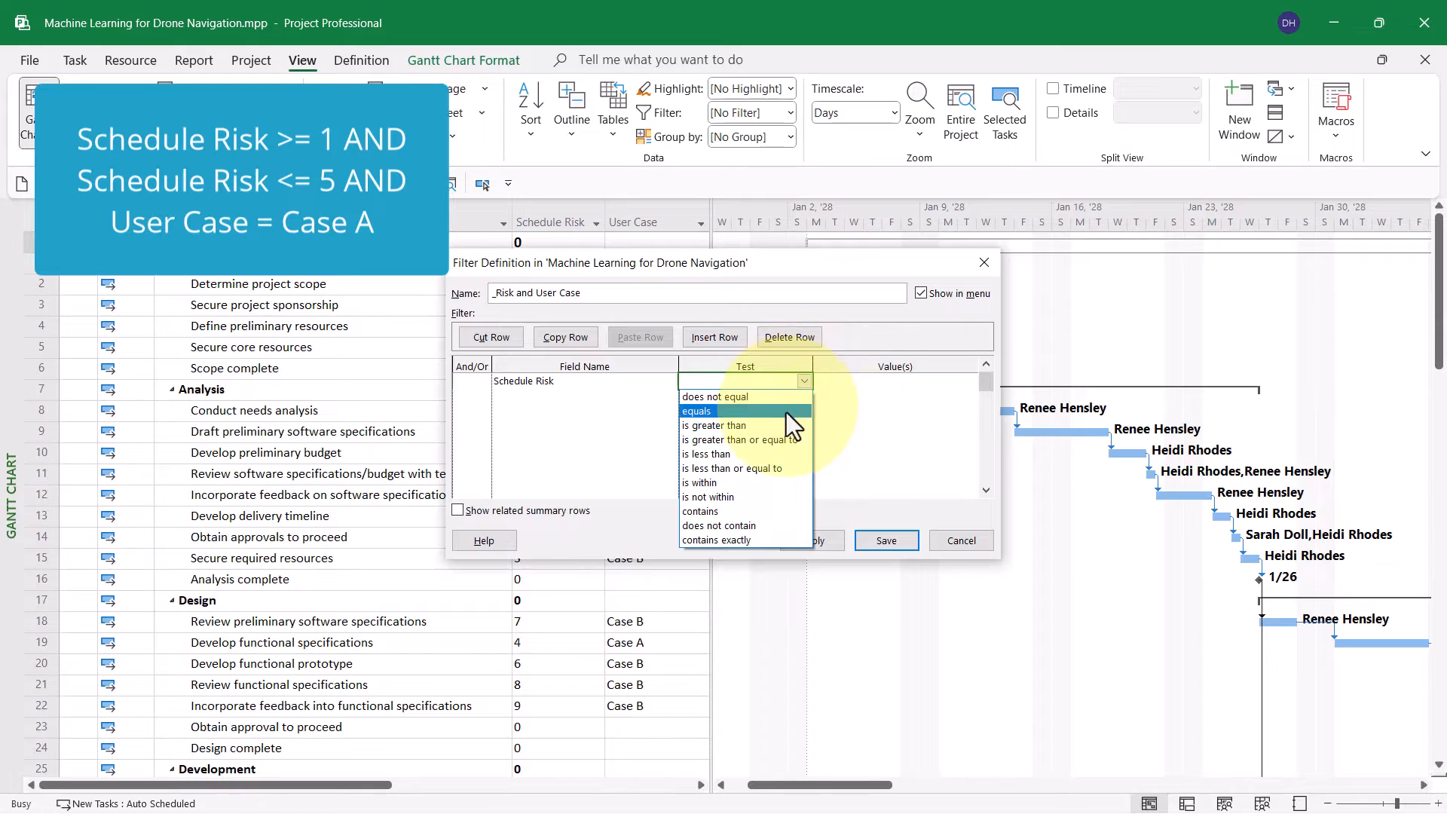
click(777, 441)
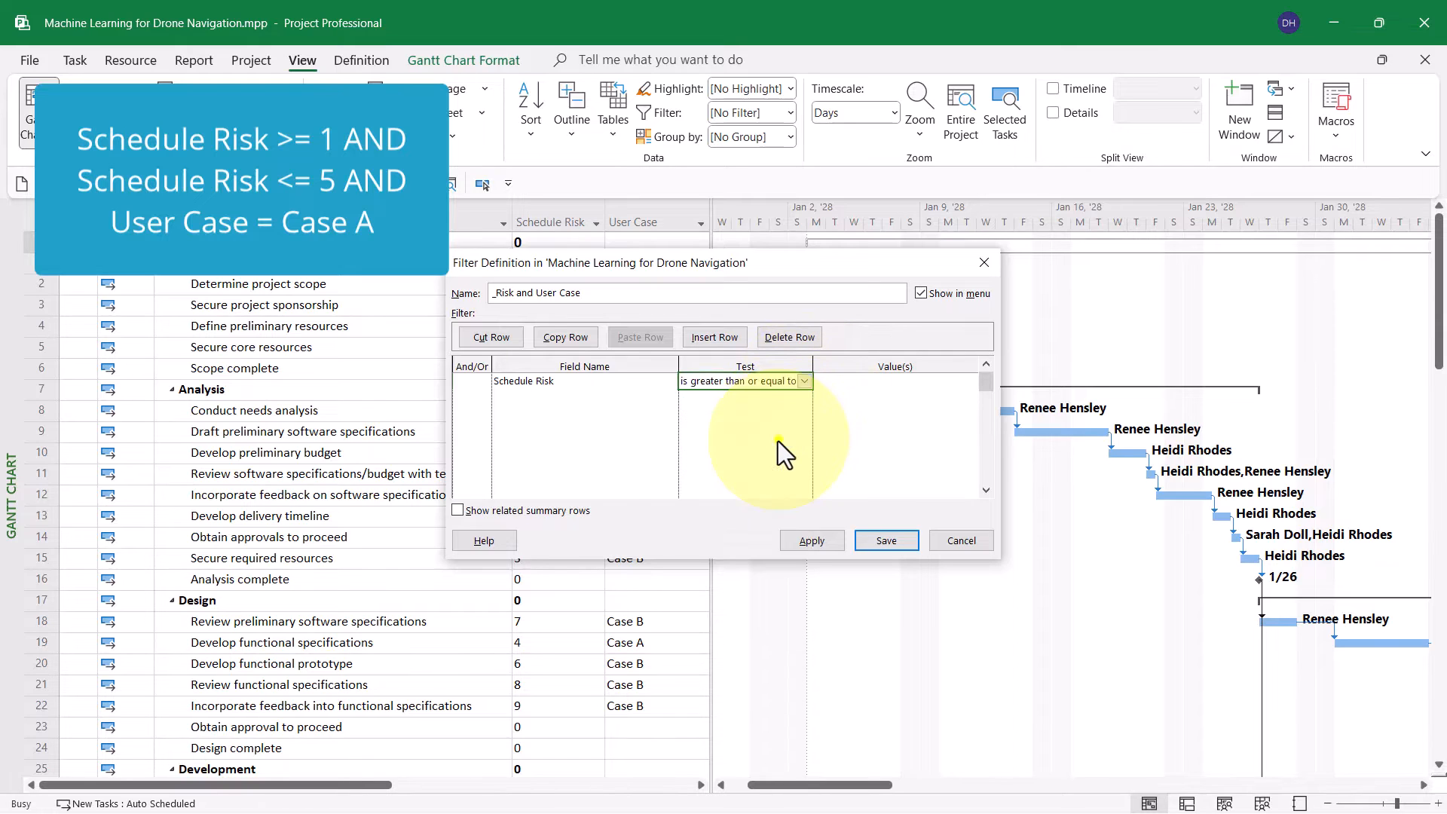
click(840, 382)
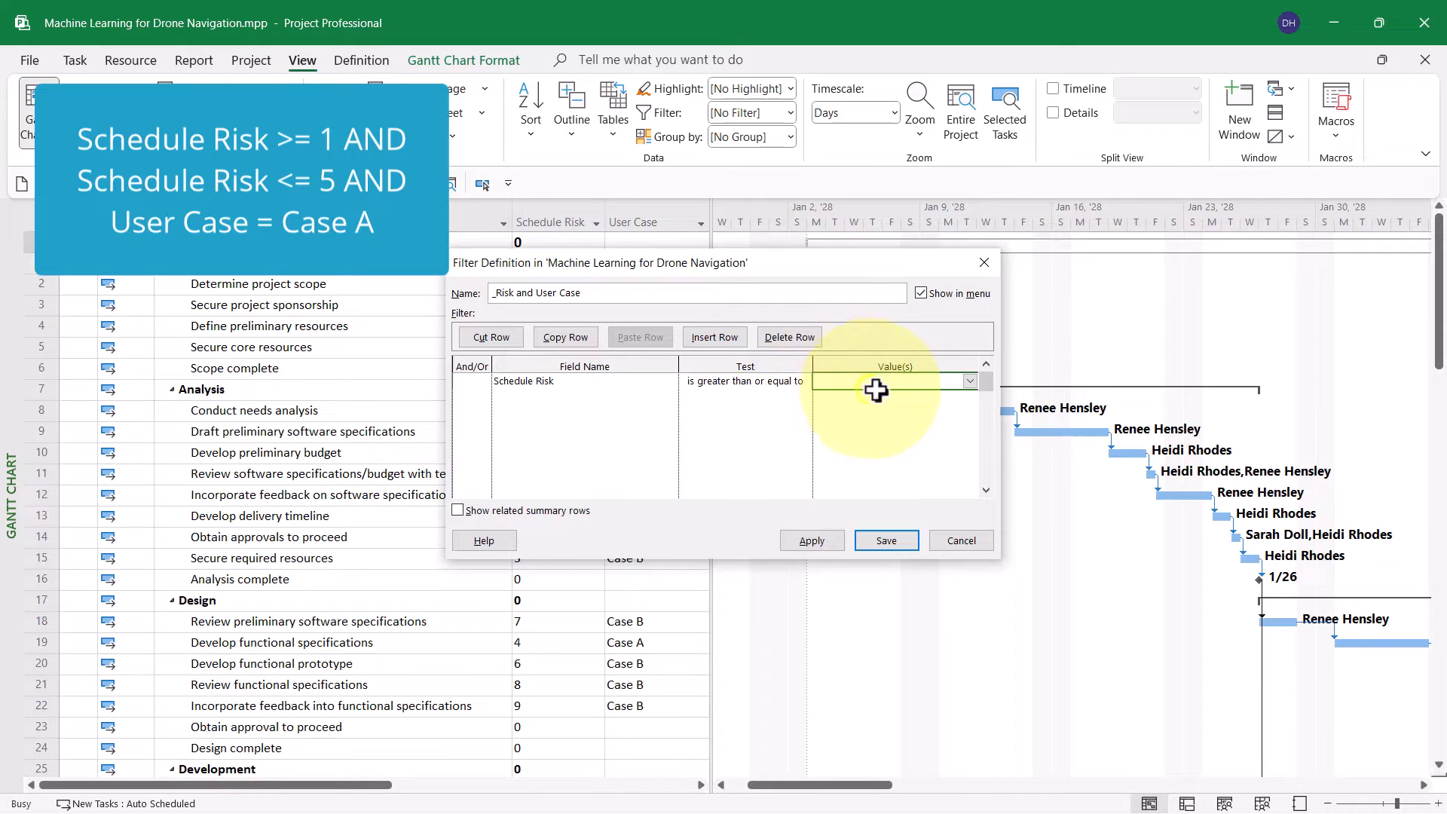
click(970, 380)
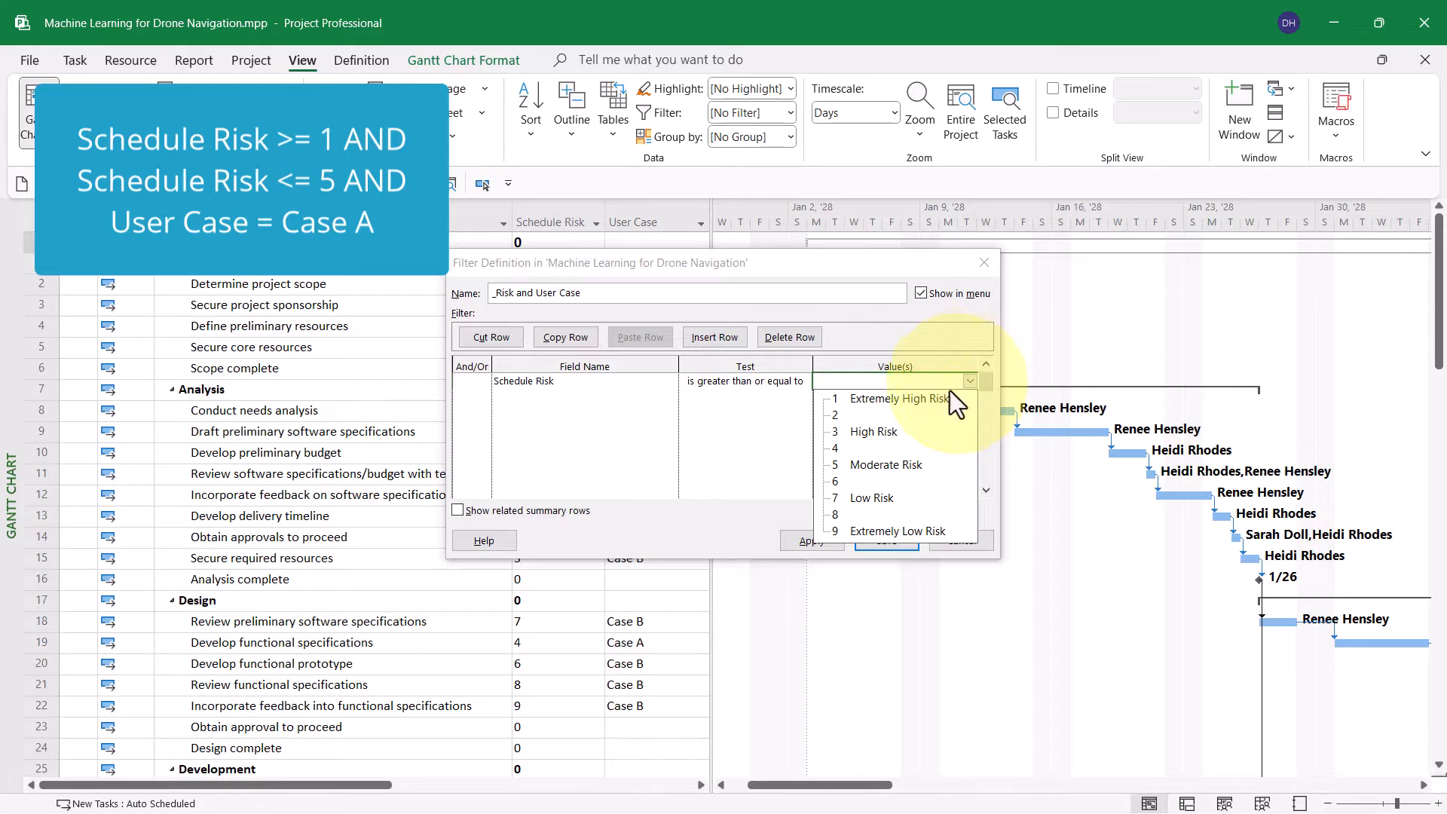
click(935, 400)
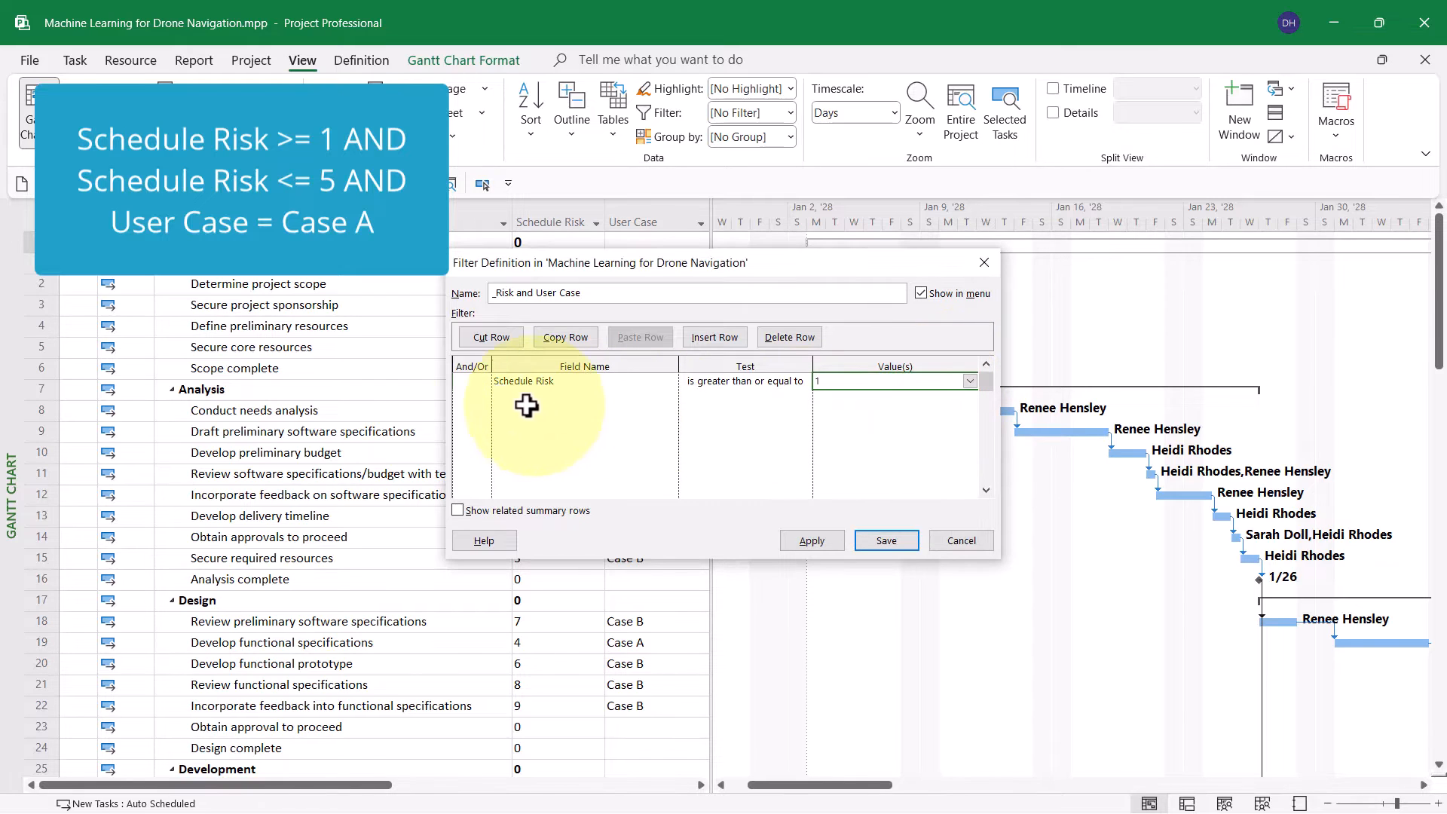
Add a second condition joined with And: Schedule Risk is less than or equal to 5.
click(479, 395)
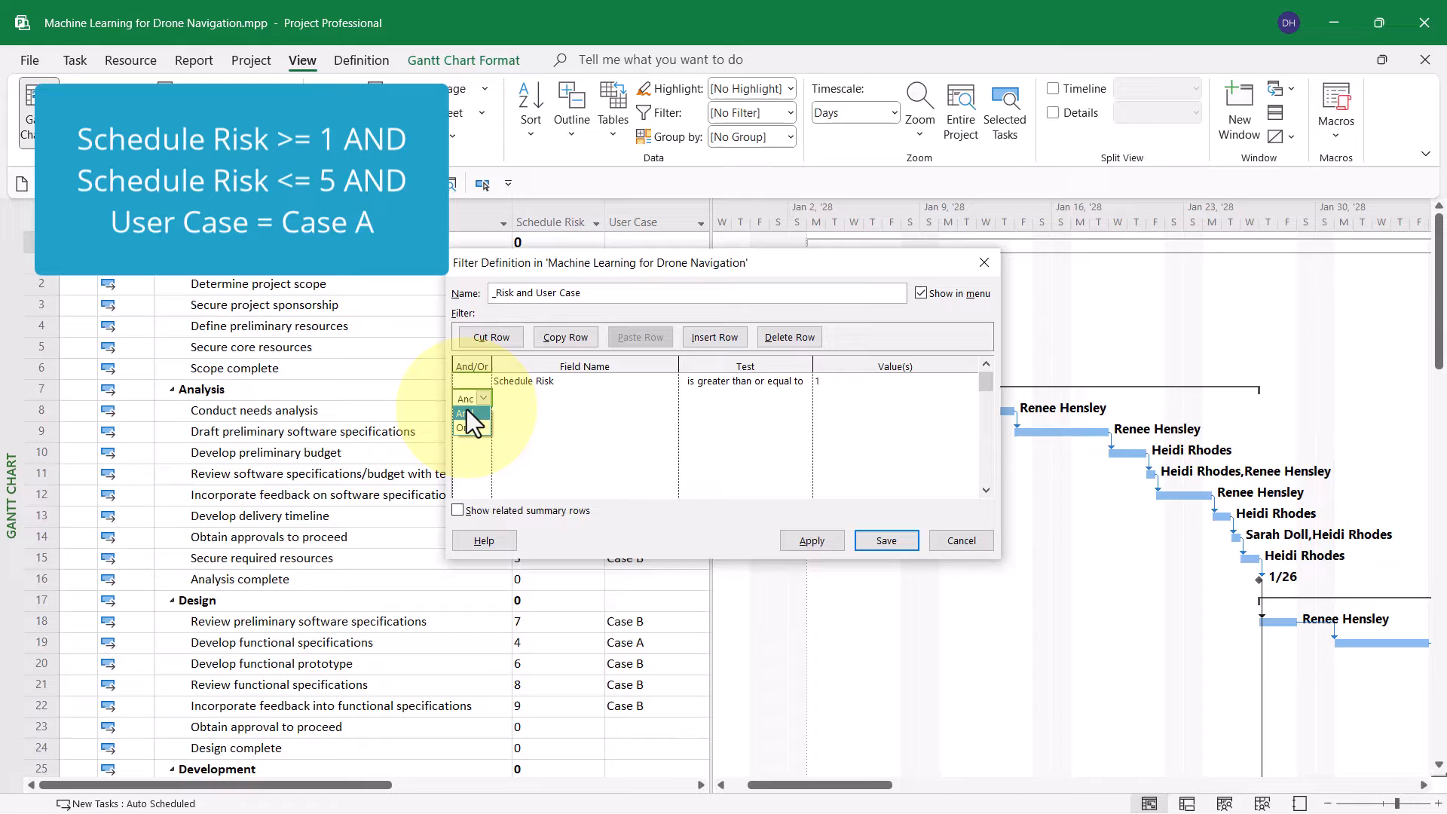
click(467, 412)
click(507, 397)
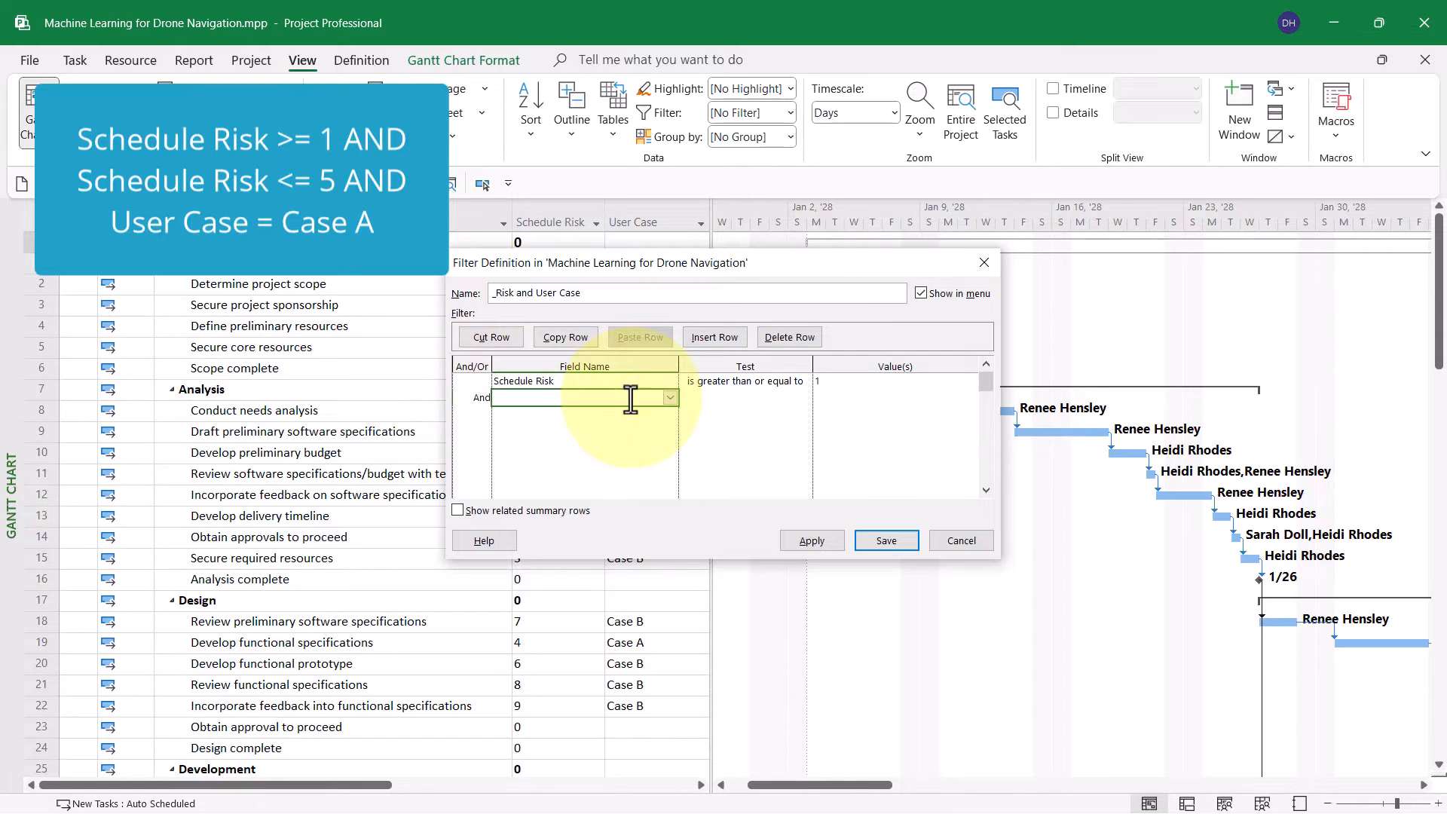
text(Schedule Risk ( Number1)
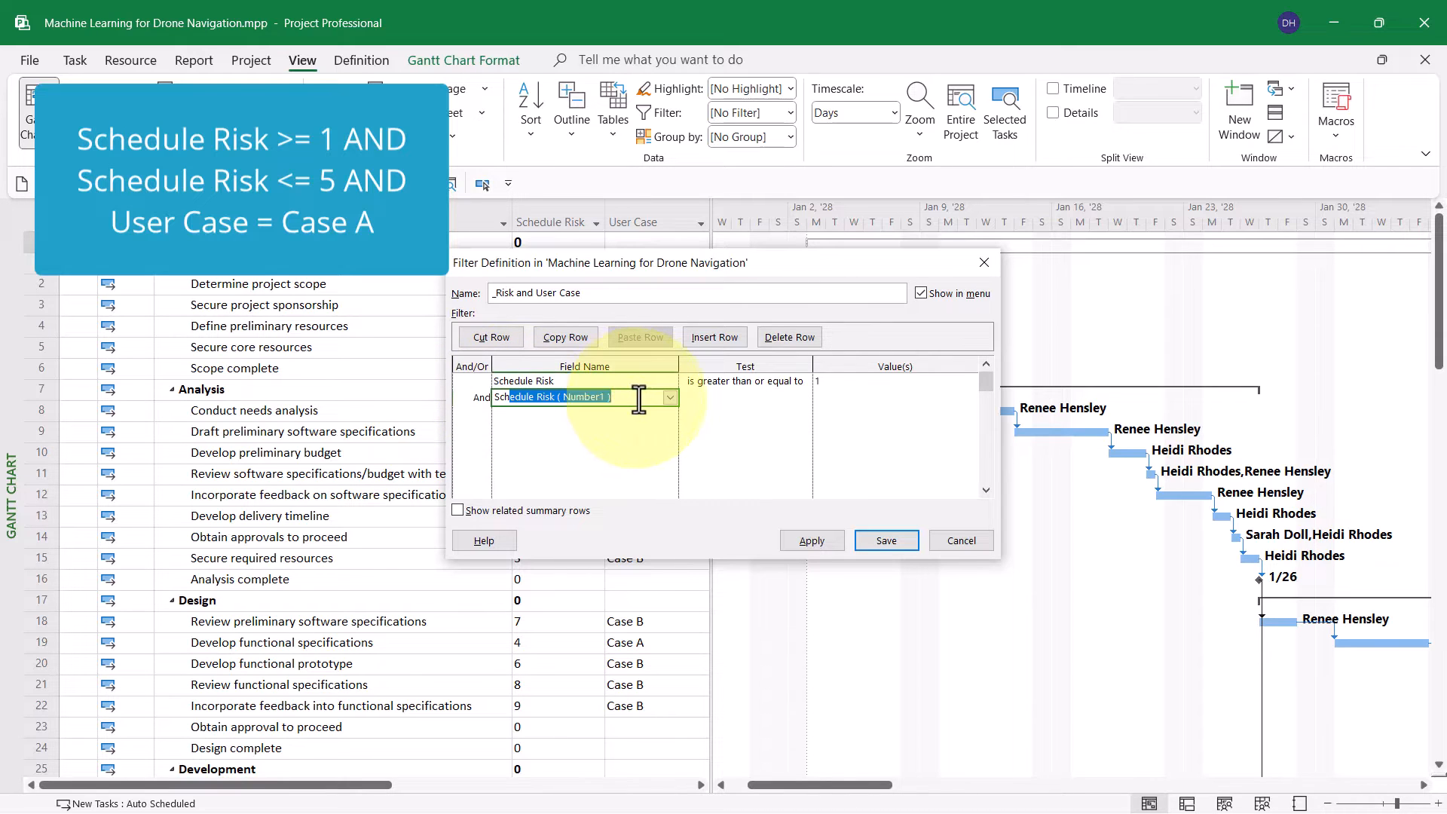
click(714, 395)
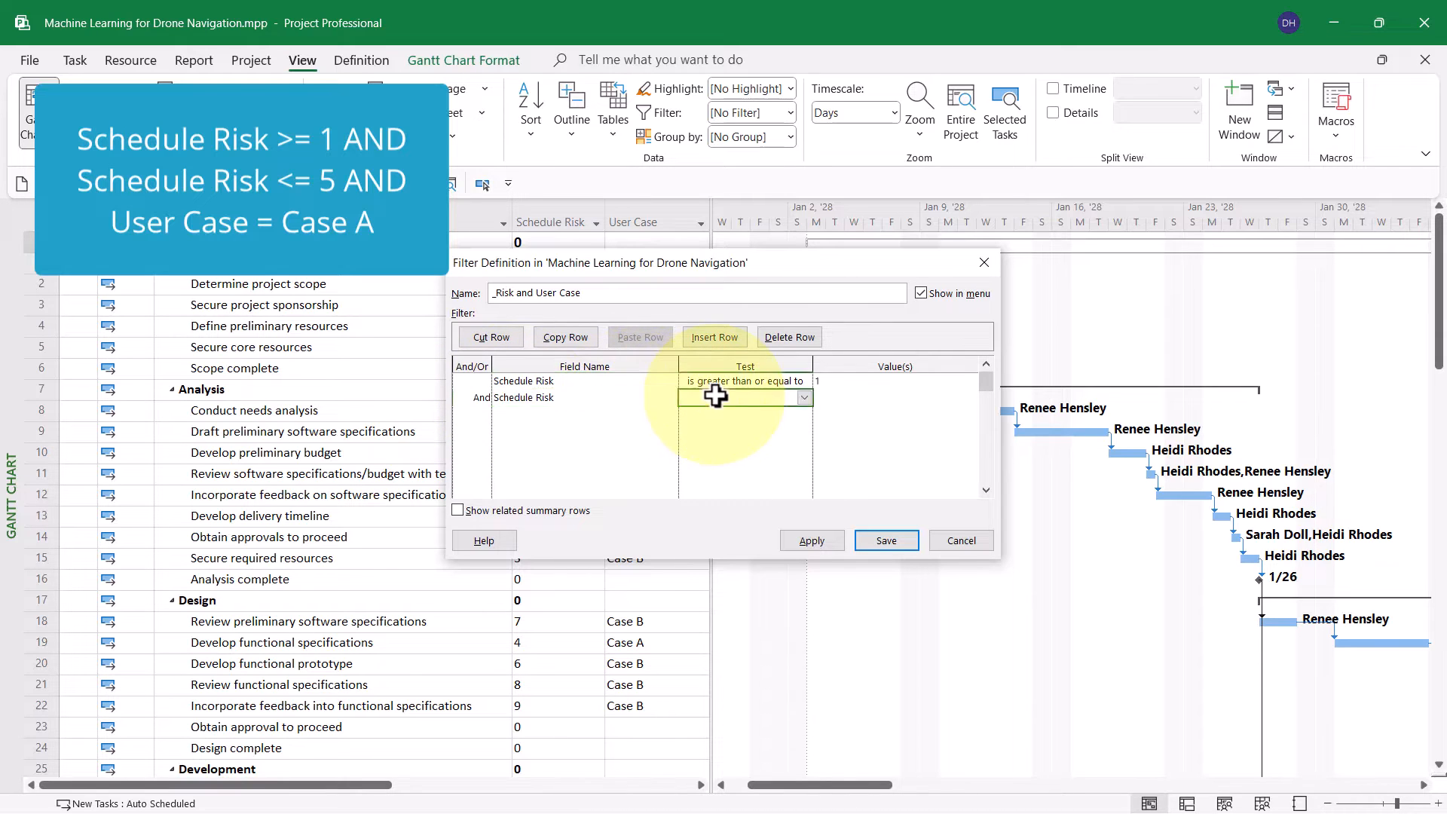
click(802, 399)
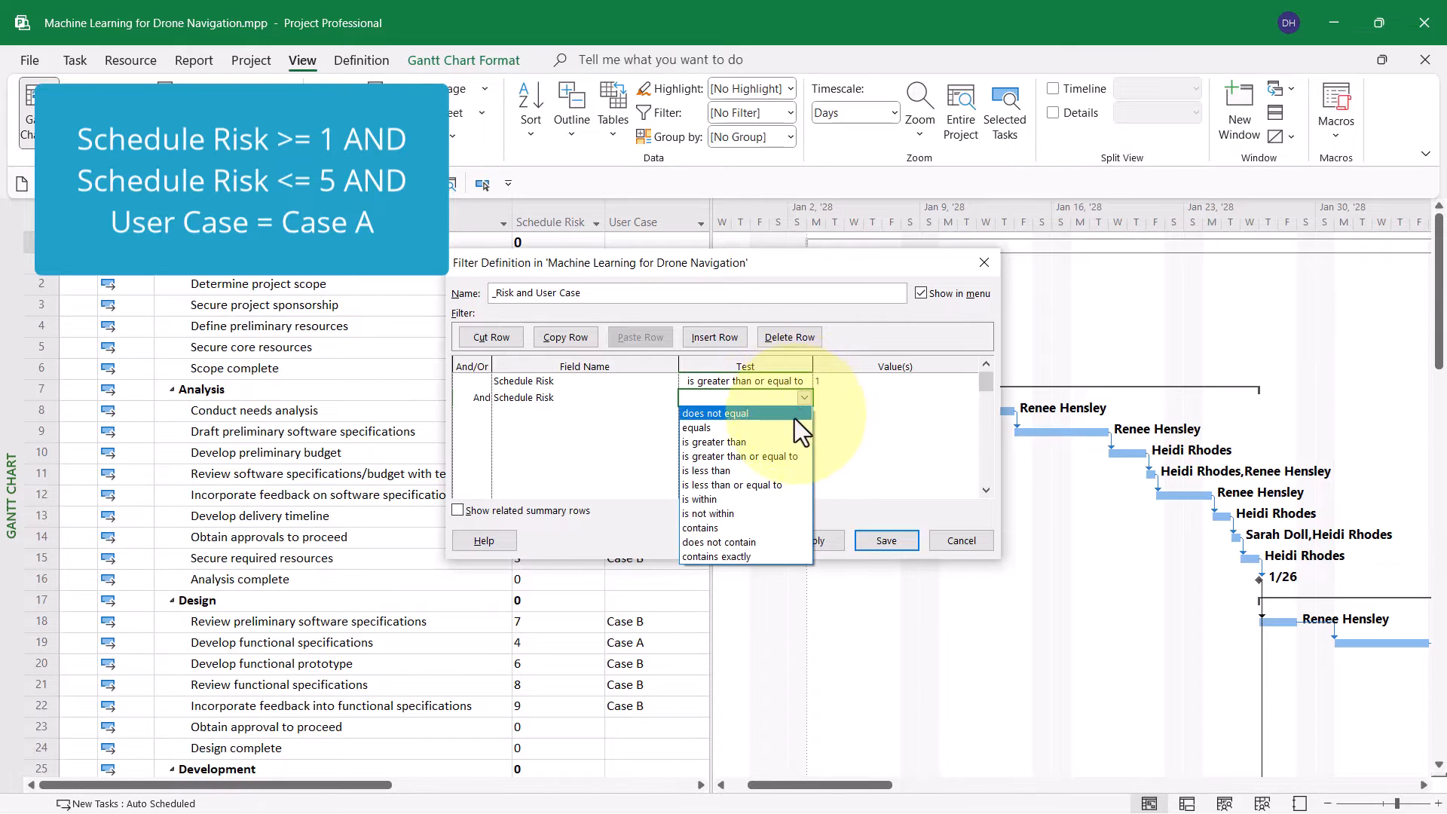
click(766, 484)
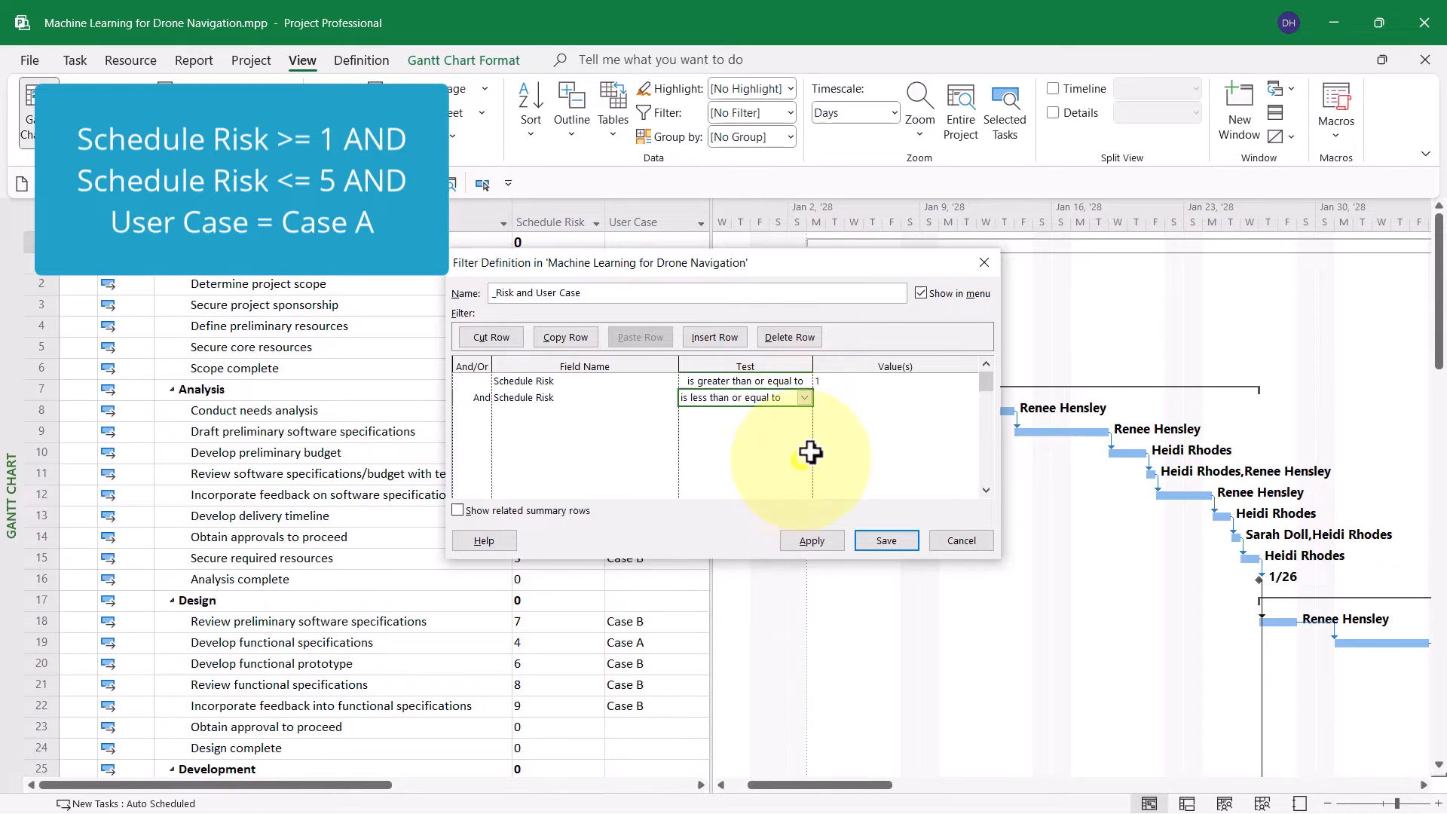
click(827, 398)
click(970, 398)
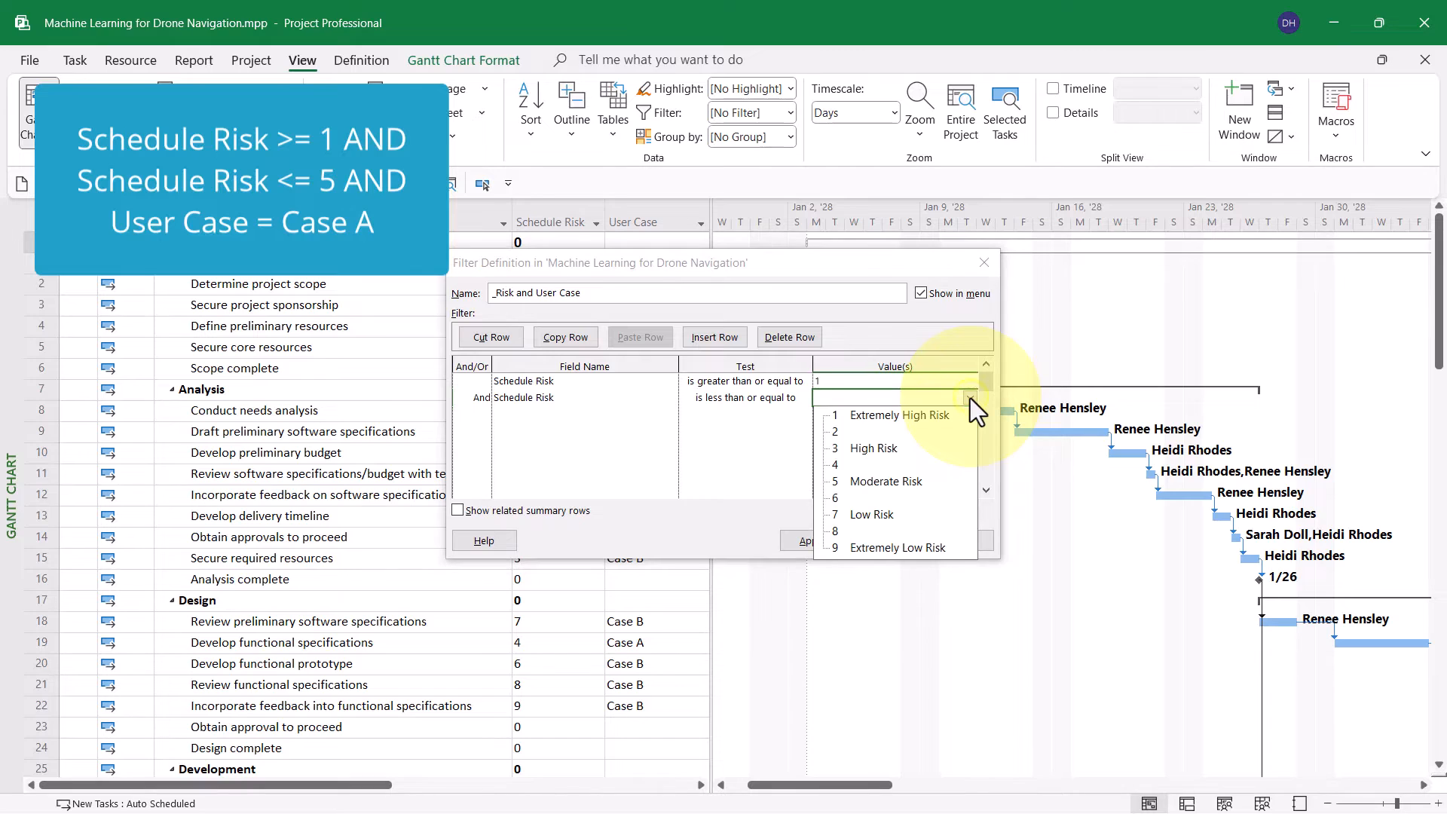
click(887, 481)
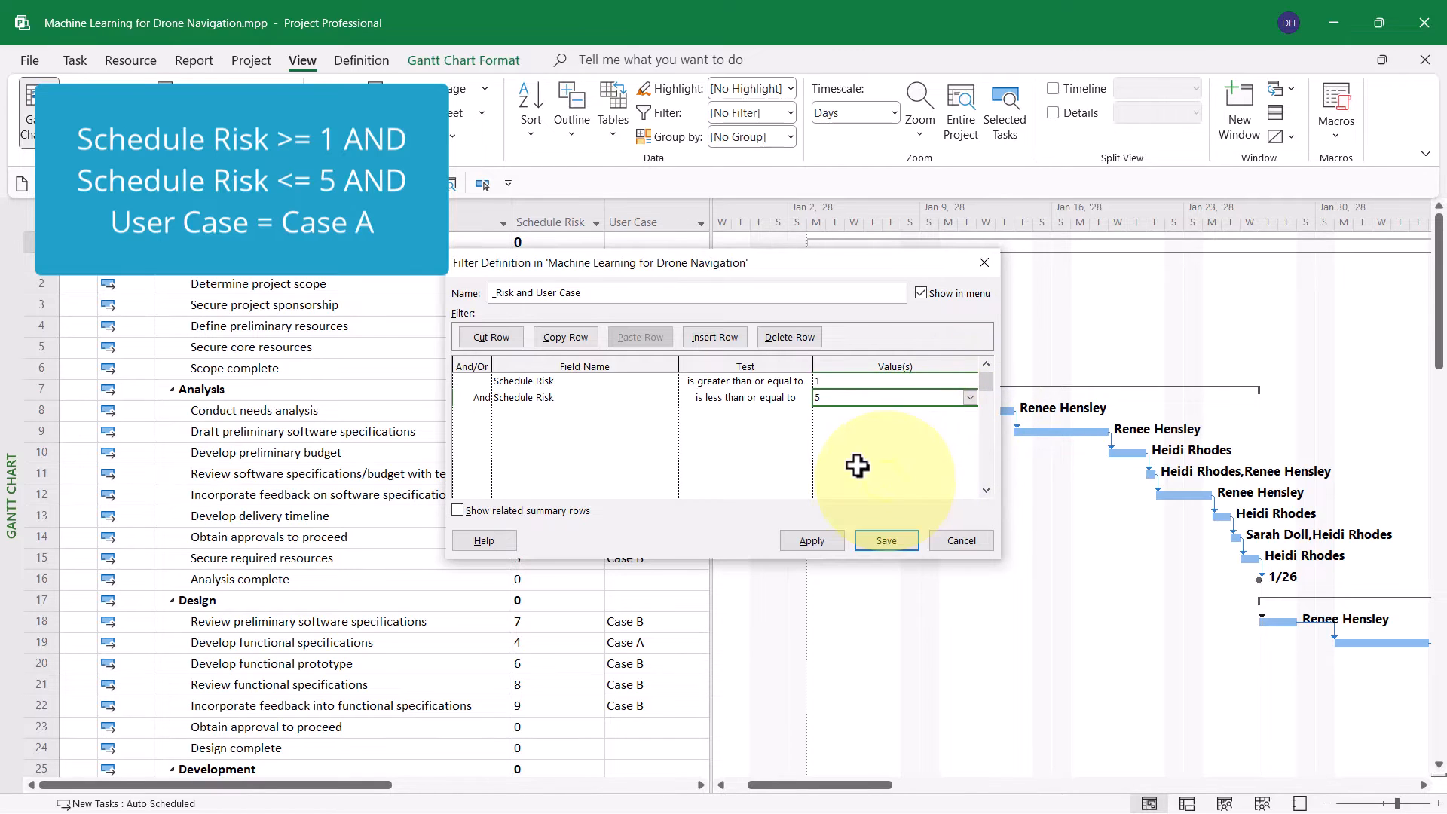
Add a third filter condition joined with And: User Case equals Case A.
click(477, 414)
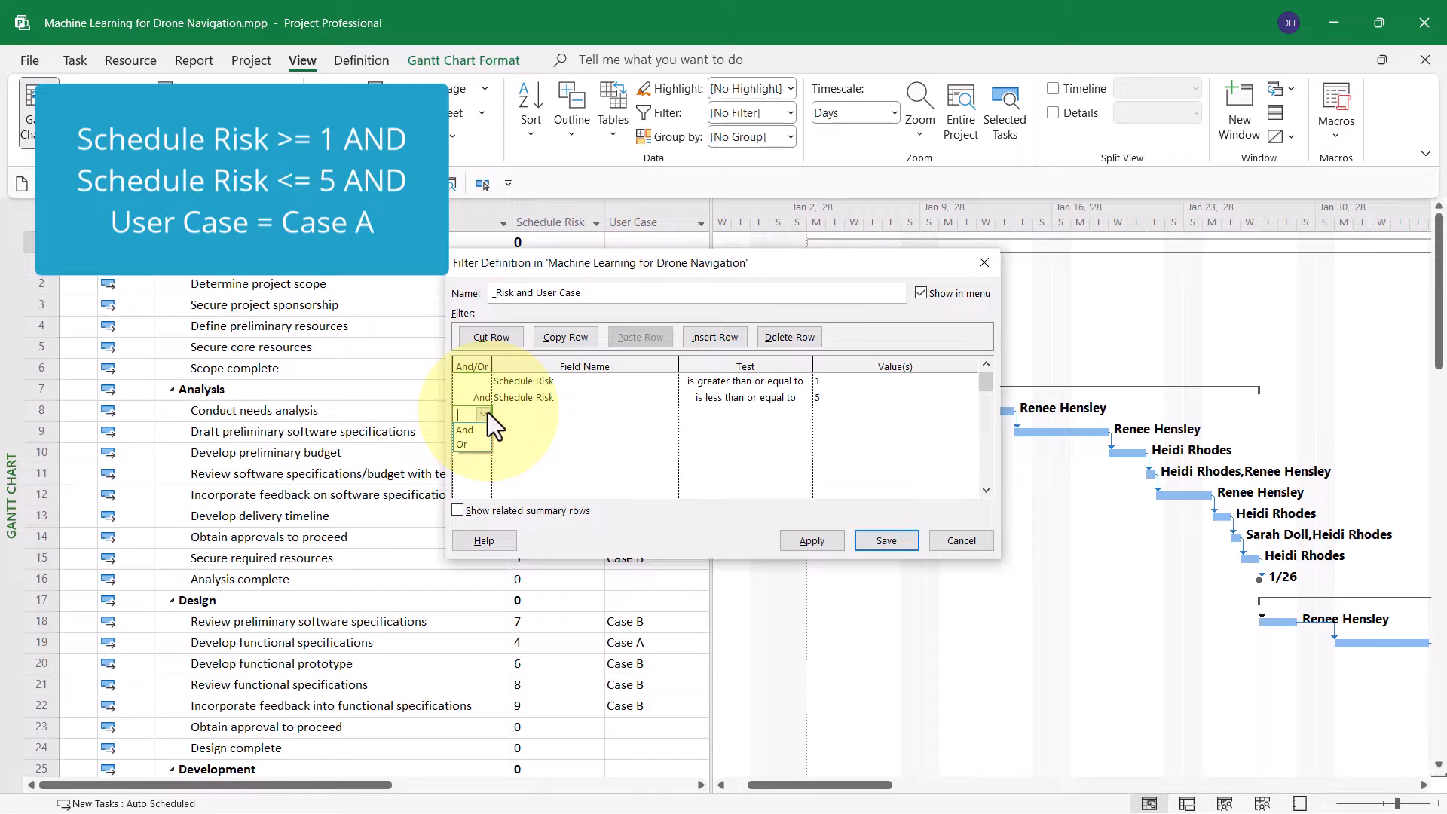
click(480, 430)
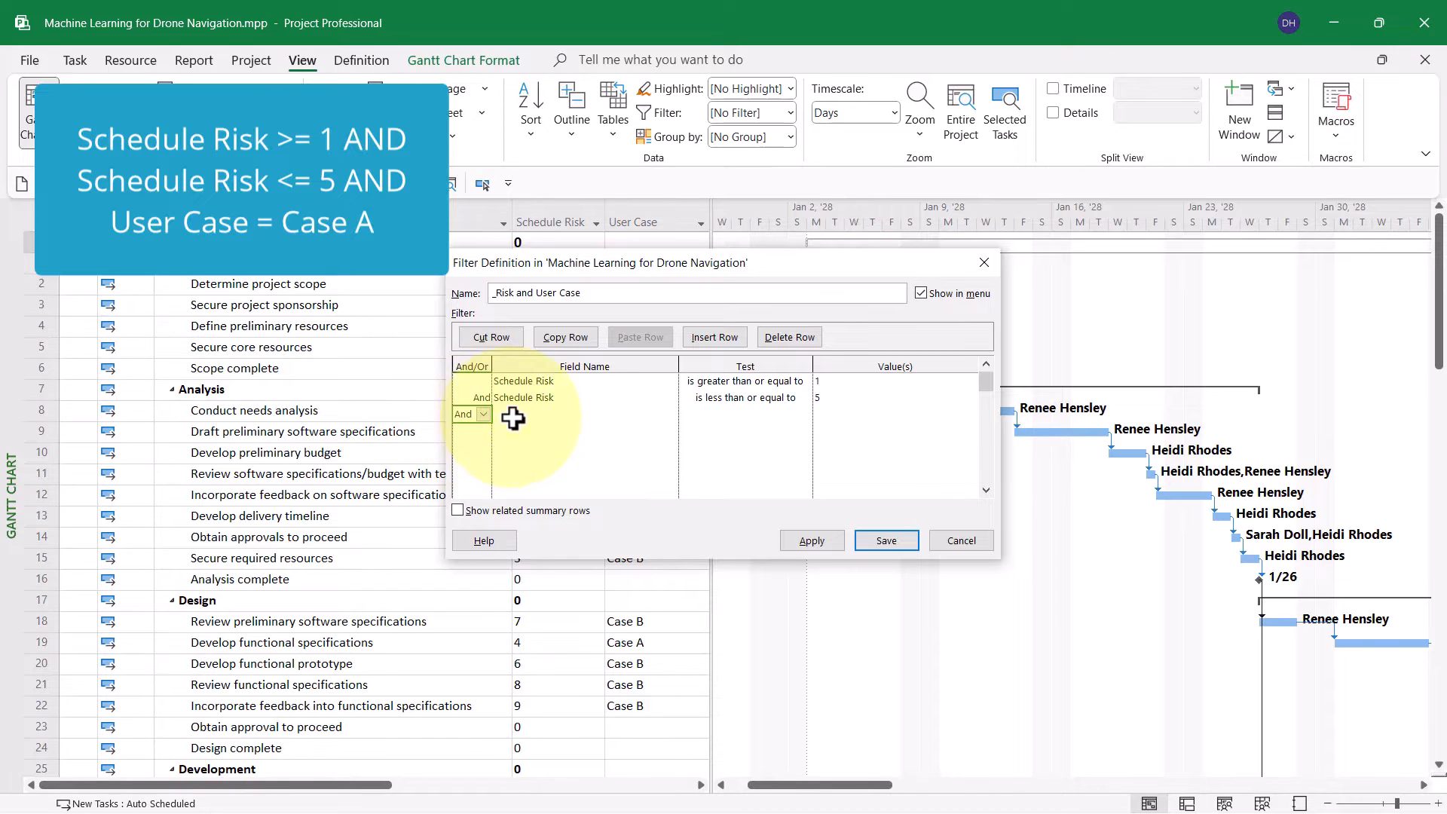
click(524, 413)
text(User Case ( Text1)
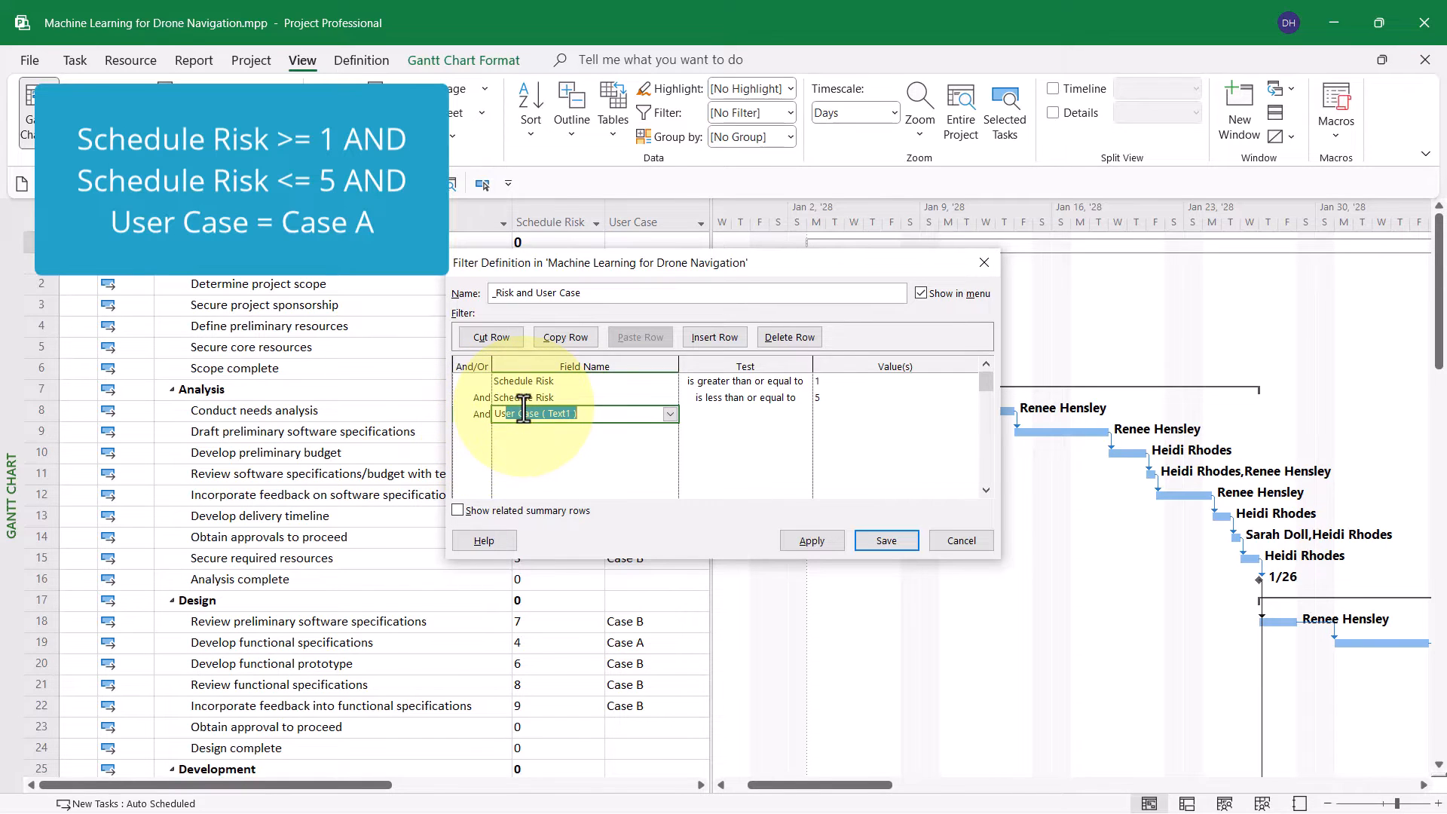
click(706, 416)
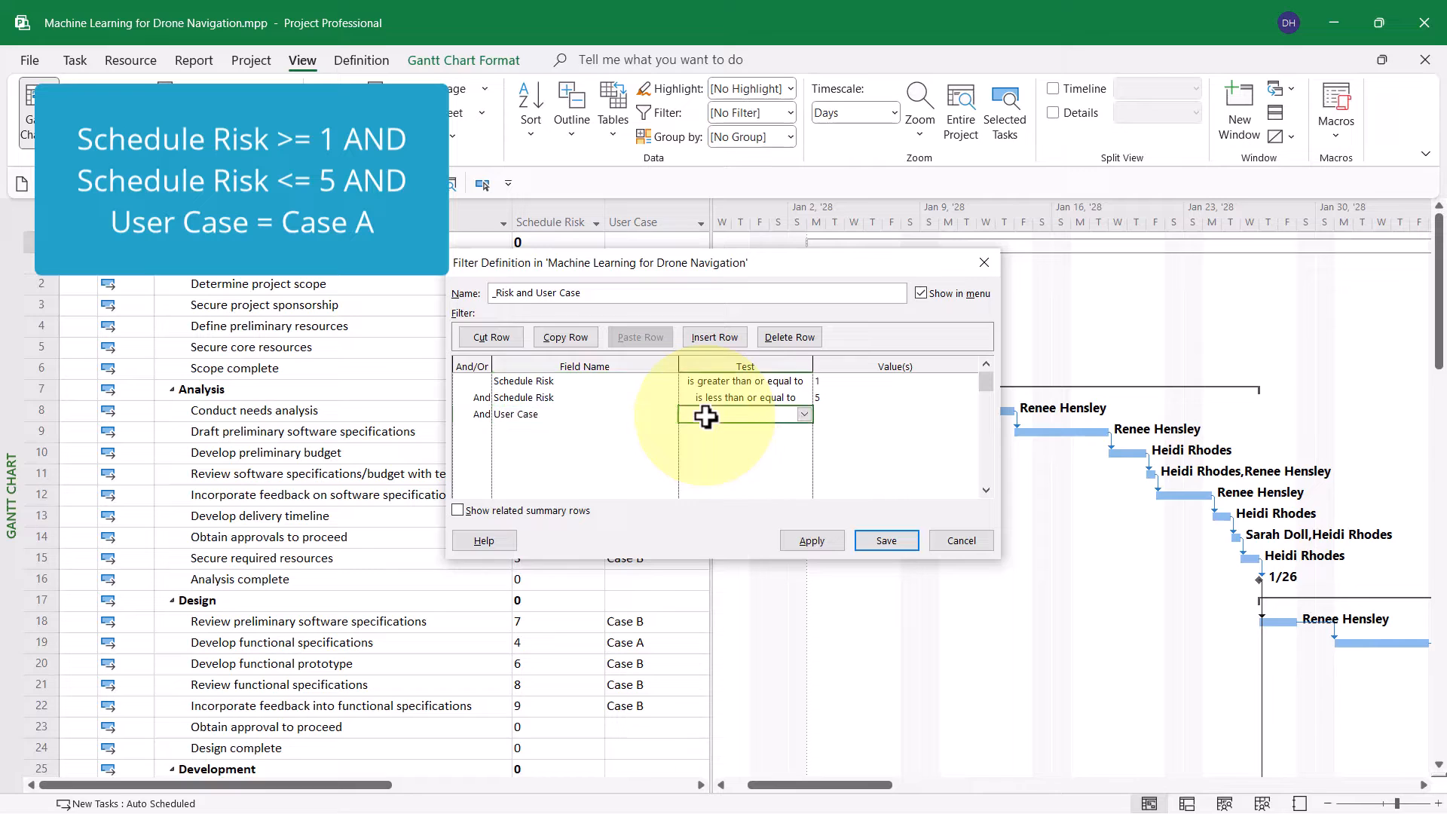
click(803, 416)
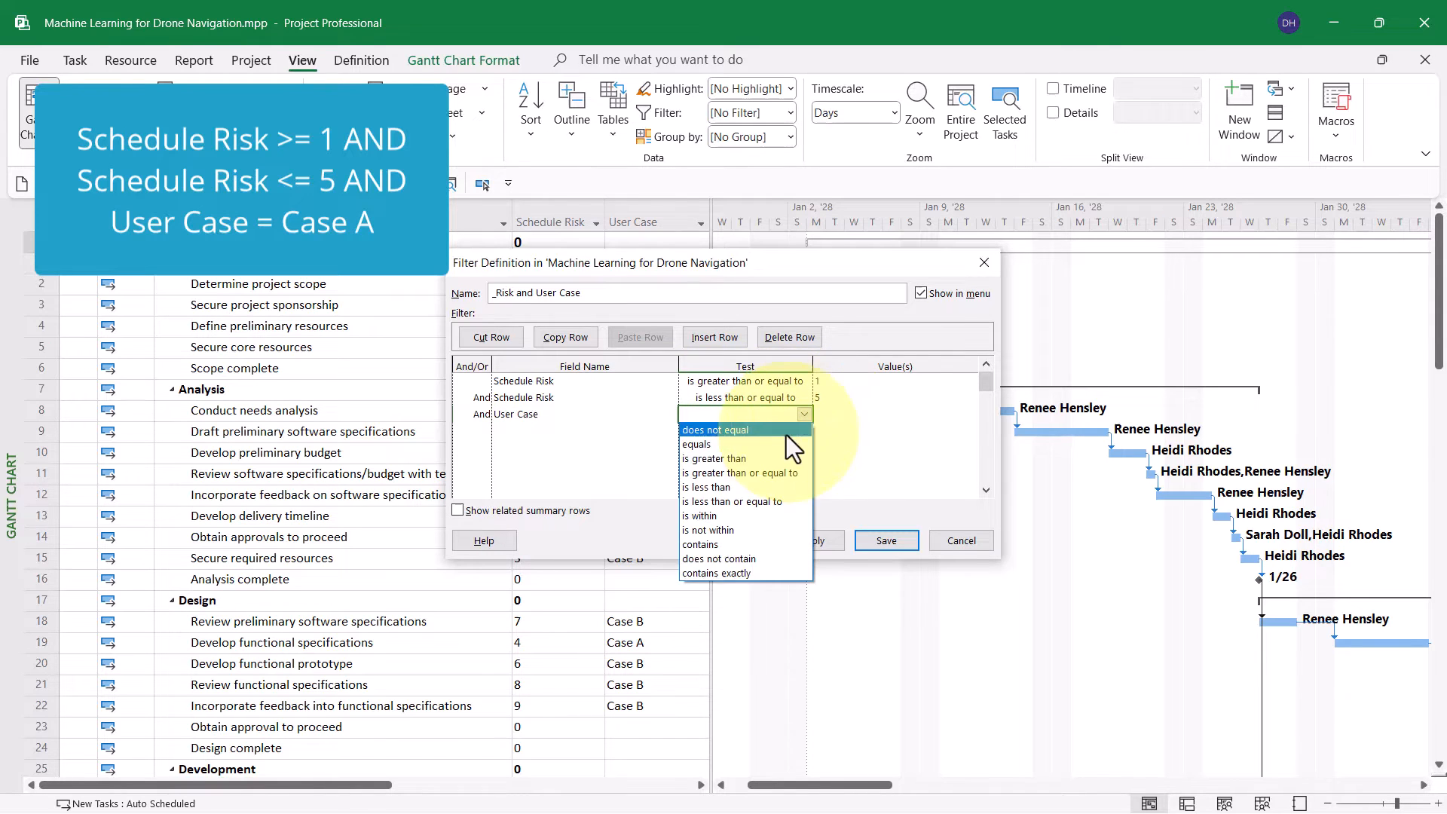
click(748, 445)
click(828, 416)
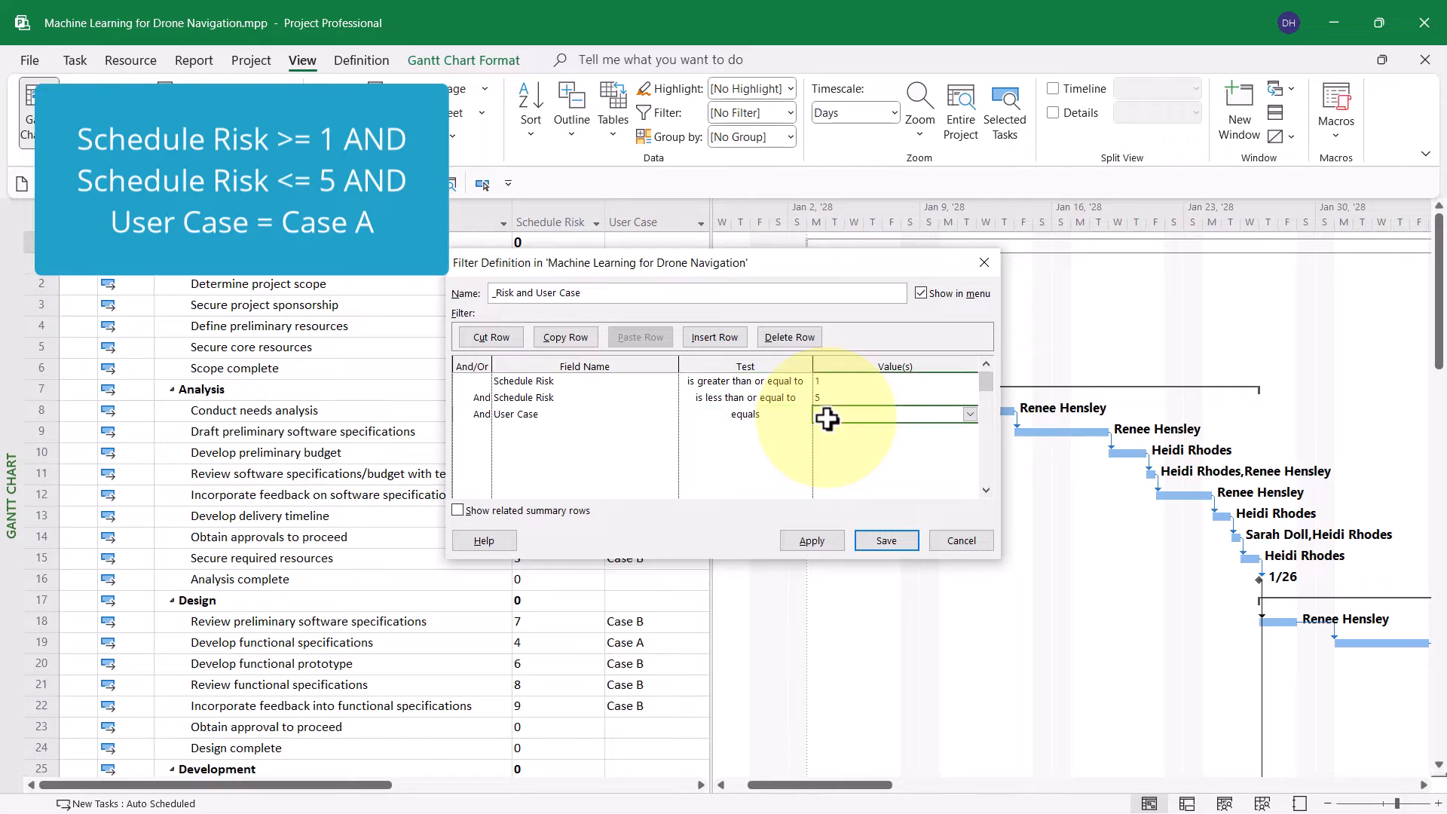
click(971, 414)
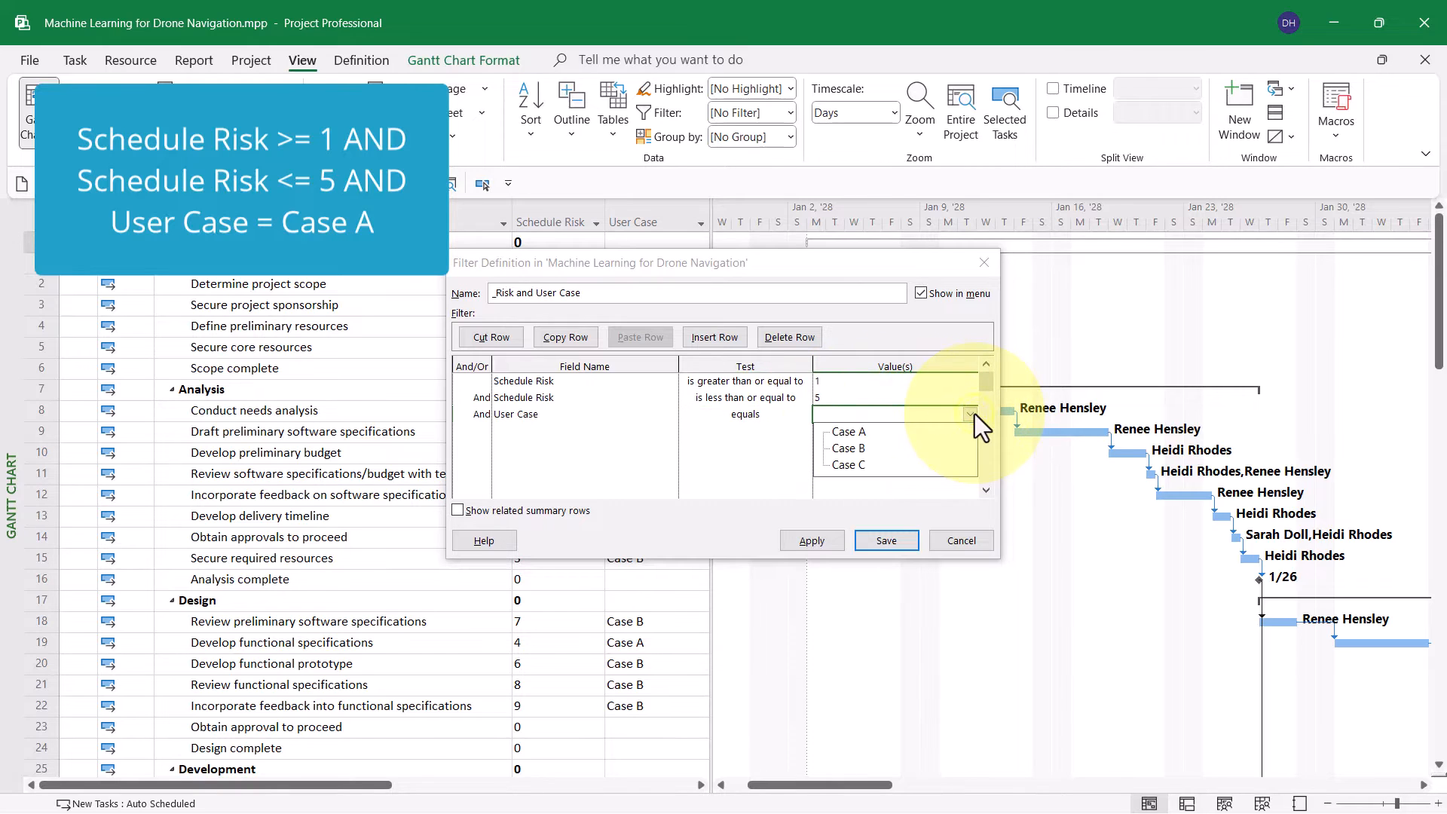
click(870, 431)
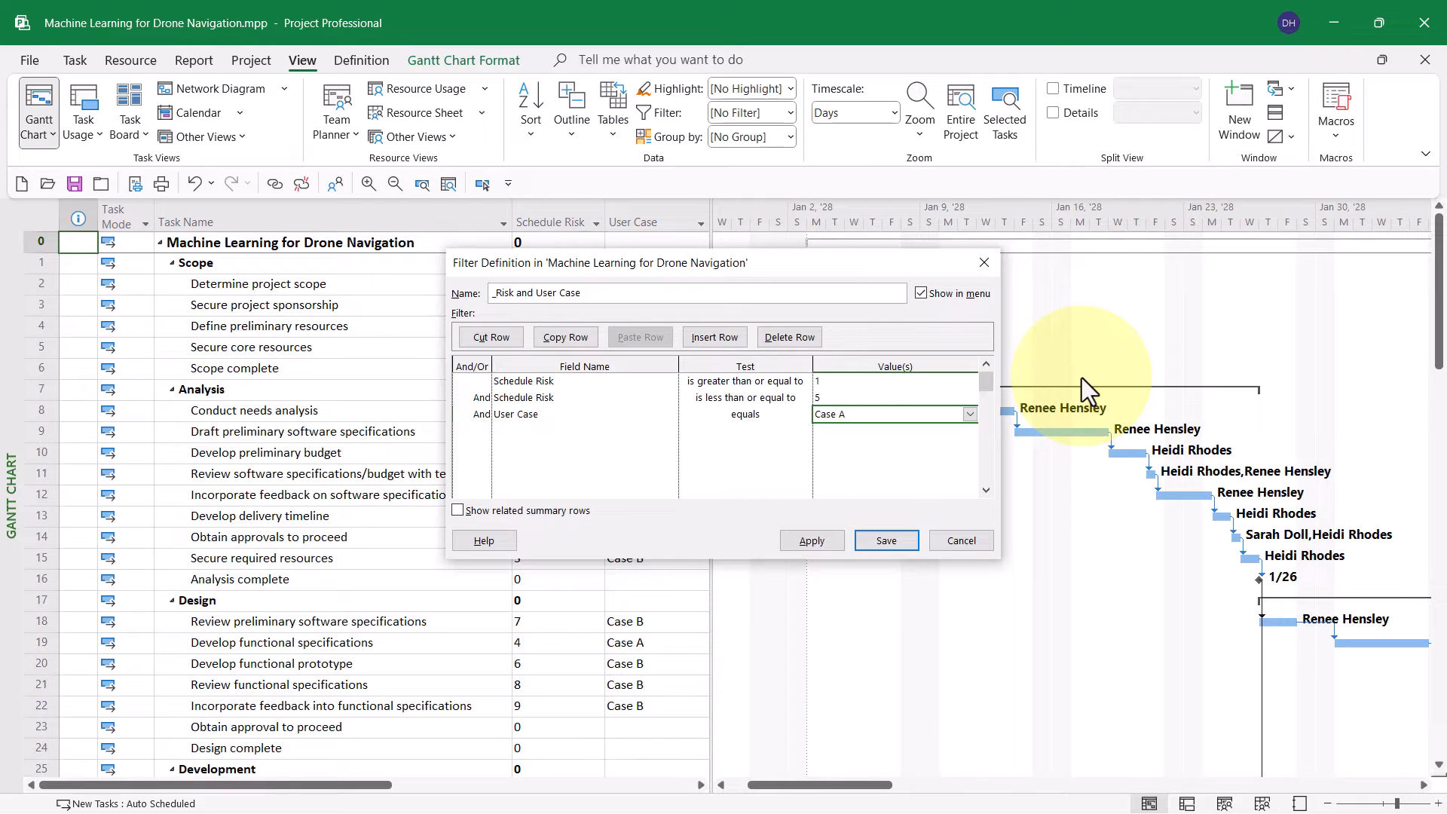
Save the "_Risk and User Case" filter and apply it to the task list.
click(899, 544)
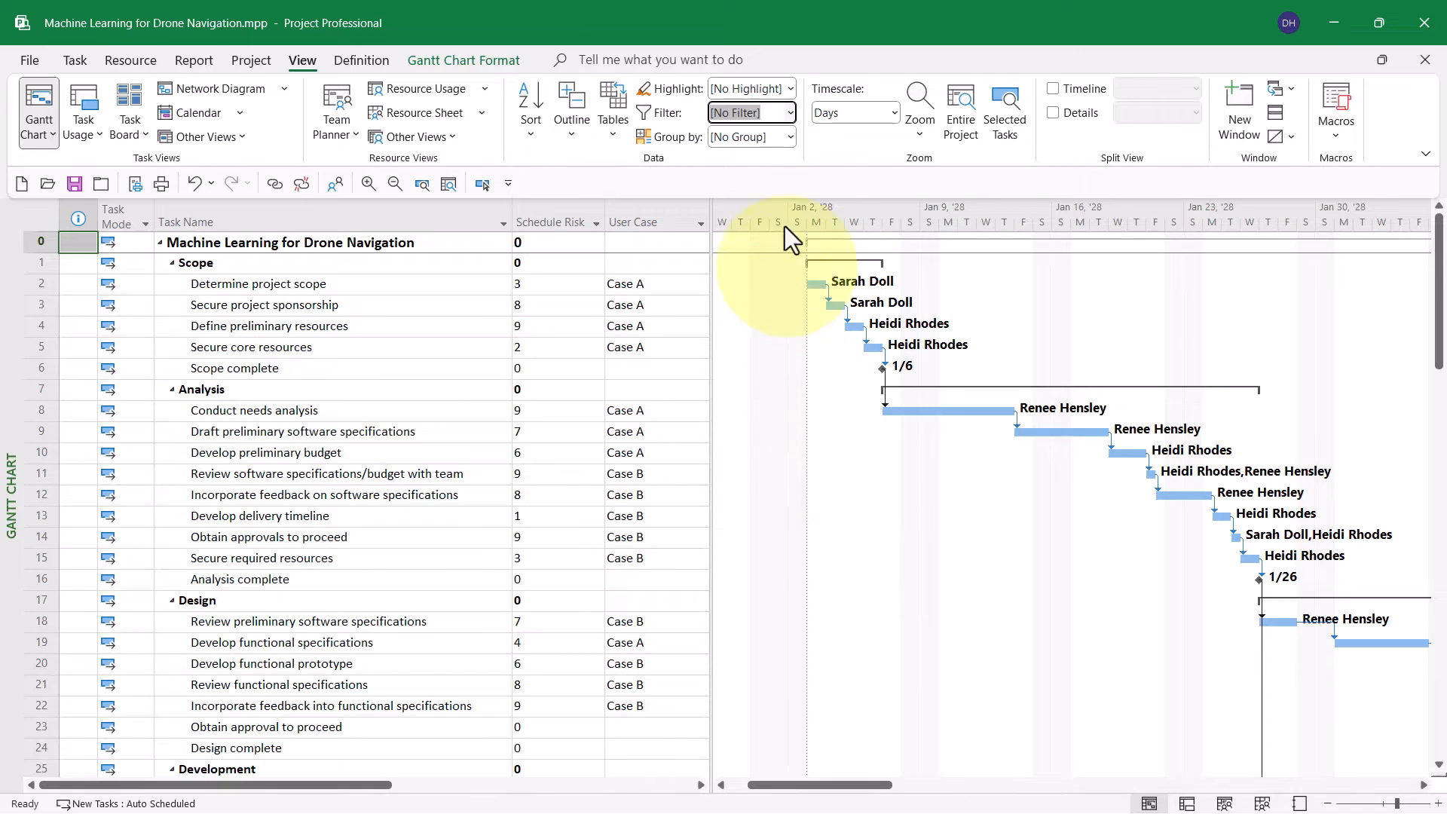
click(794, 114)
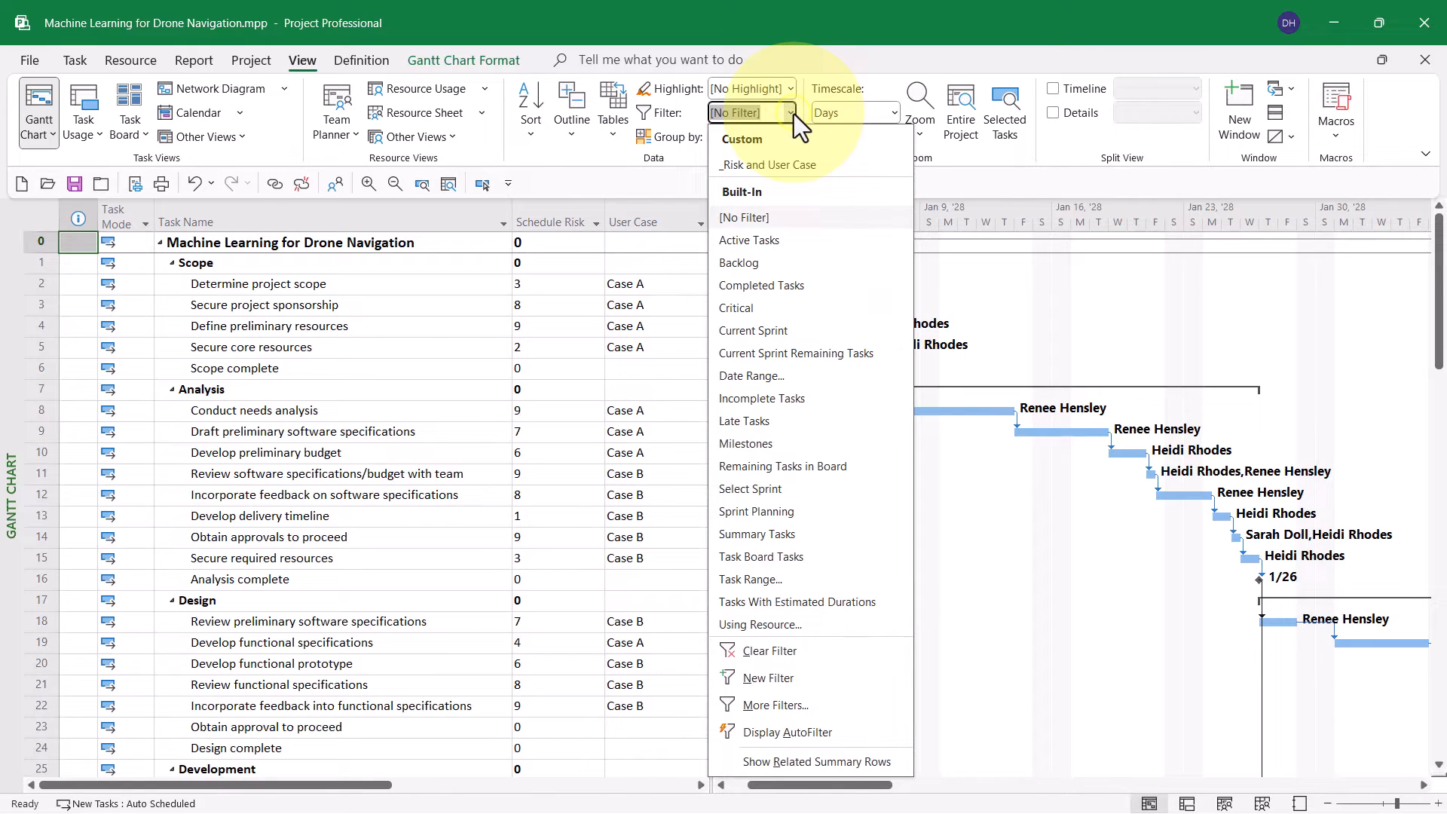
click(791, 163)
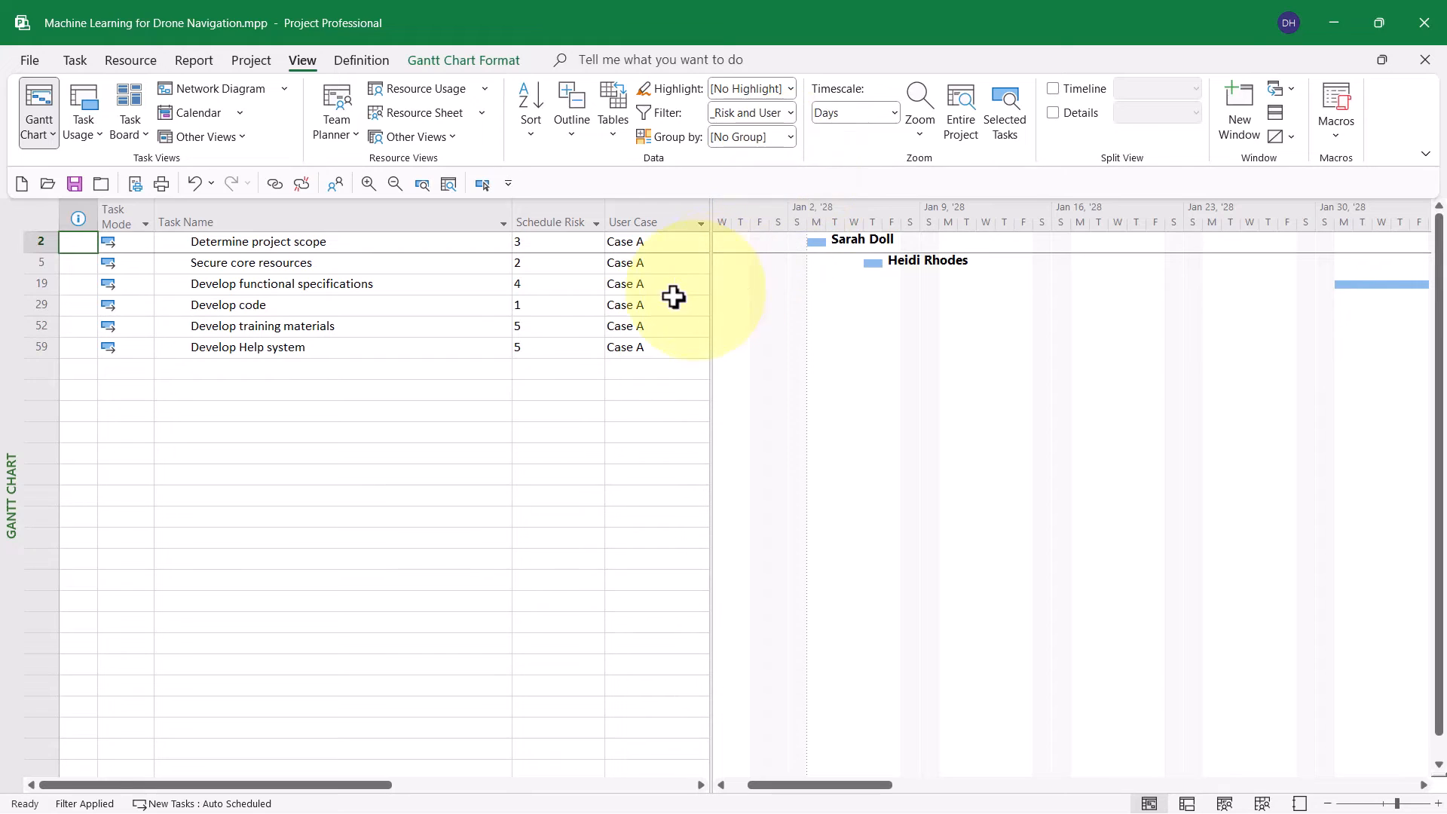
Check the Schedule Risk and User Case values of the filtered tasks against the filter's criteria.
click(566, 242)
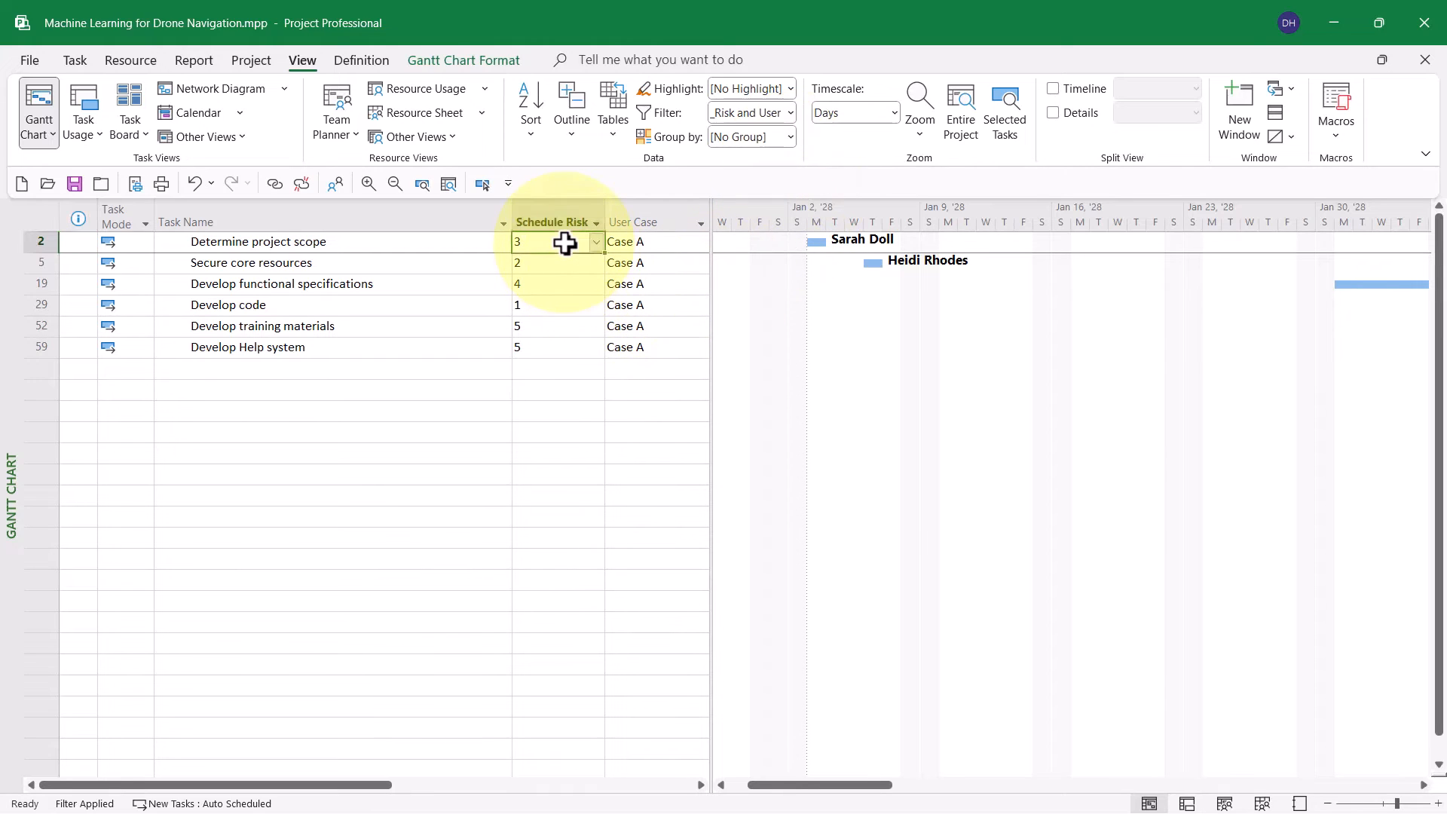
click(643, 242)
click(548, 266)
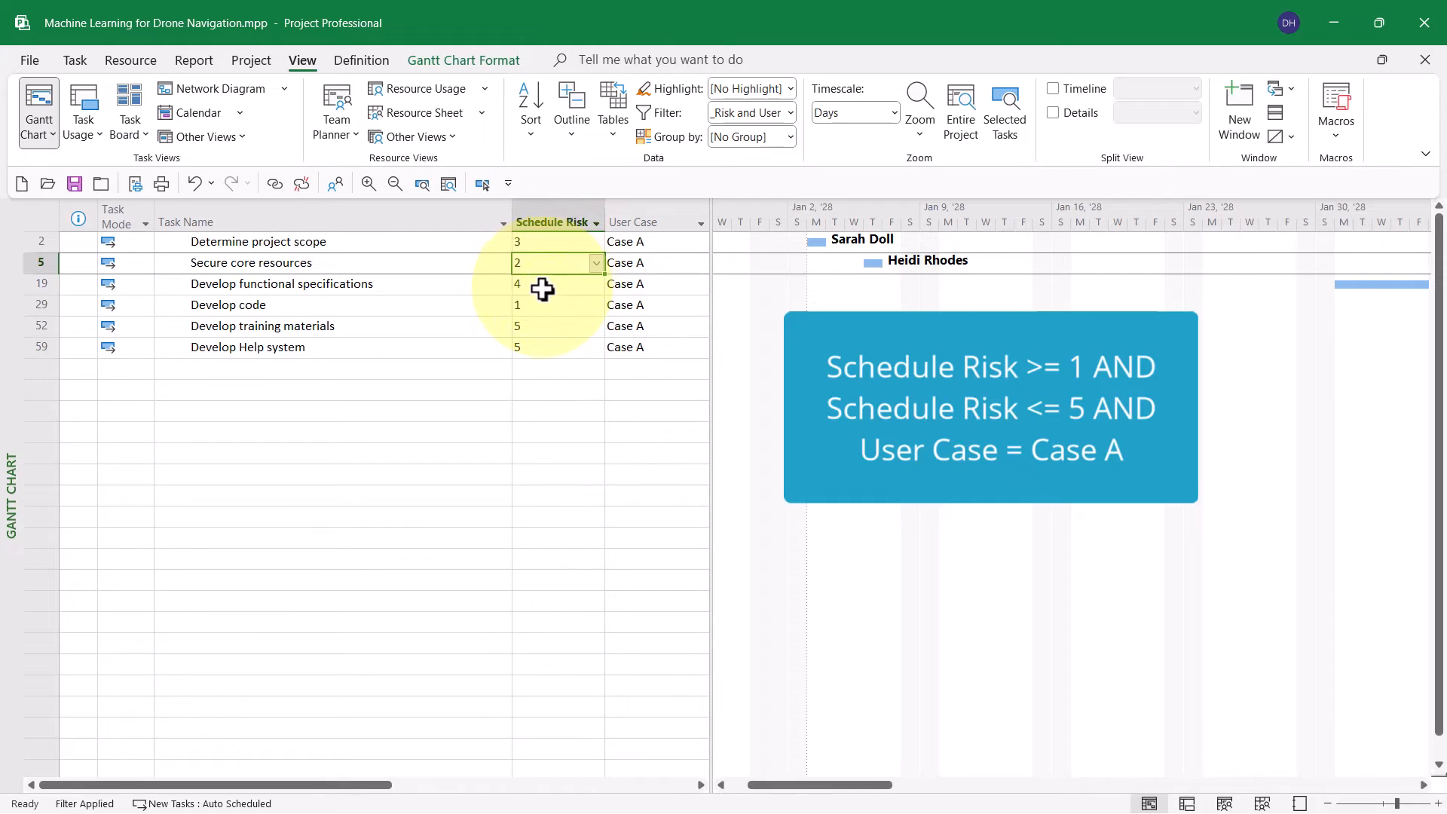
click(542, 287)
click(540, 304)
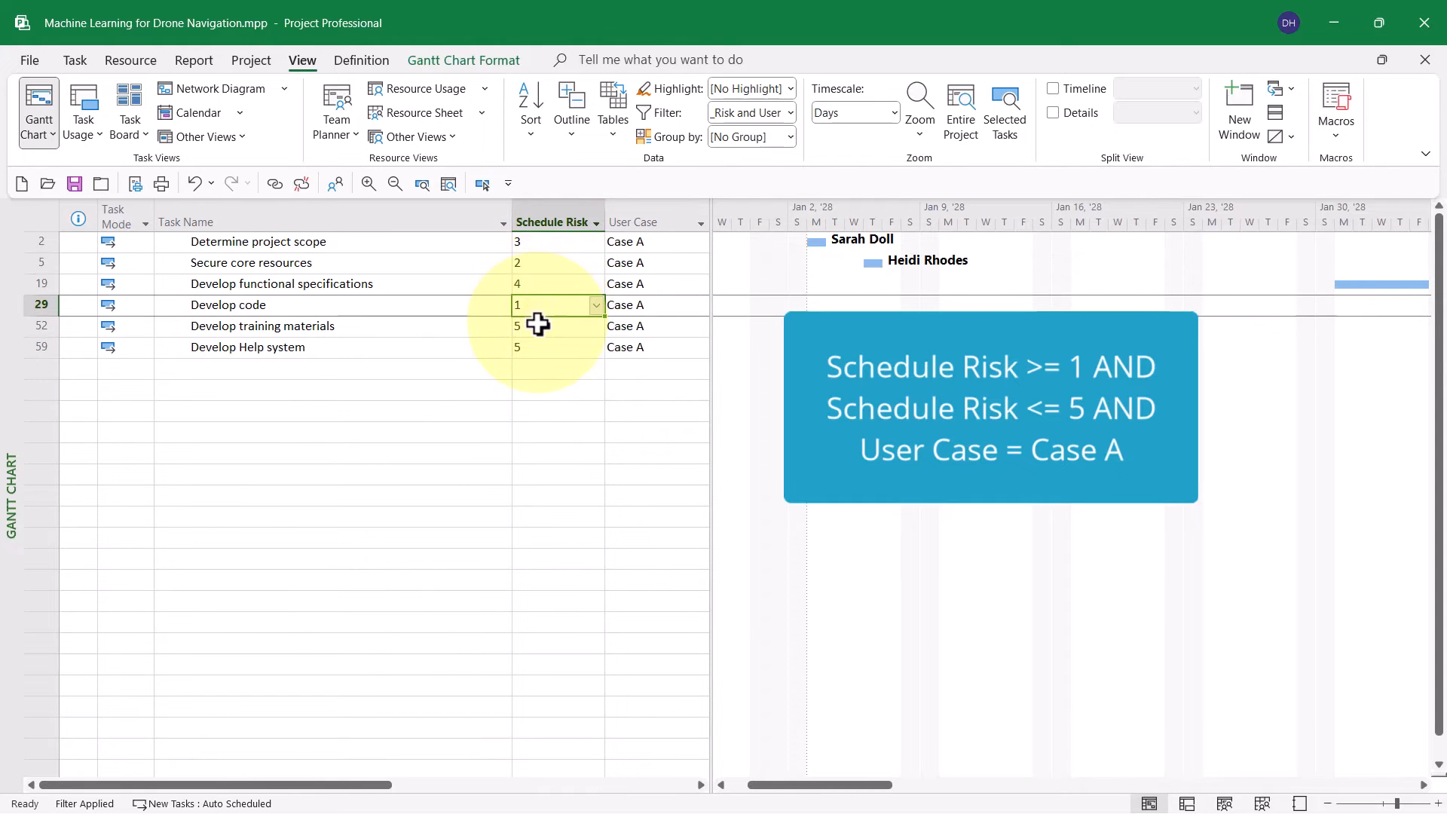
click(539, 326)
click(536, 346)
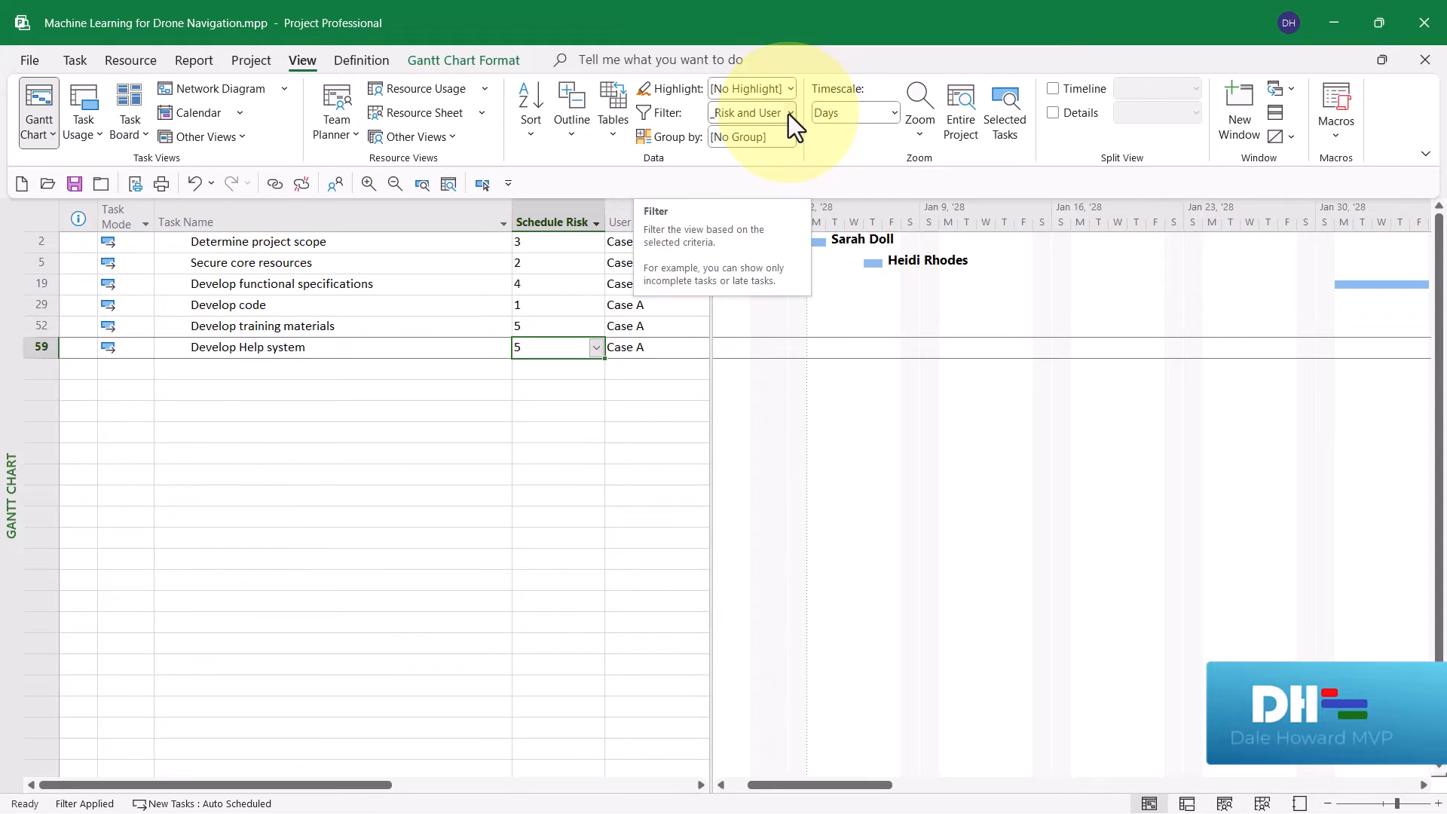
Reopen the "_Risk and User Case" filter's definition for editing and start an Or group below the three existing conditions.
click(788, 114)
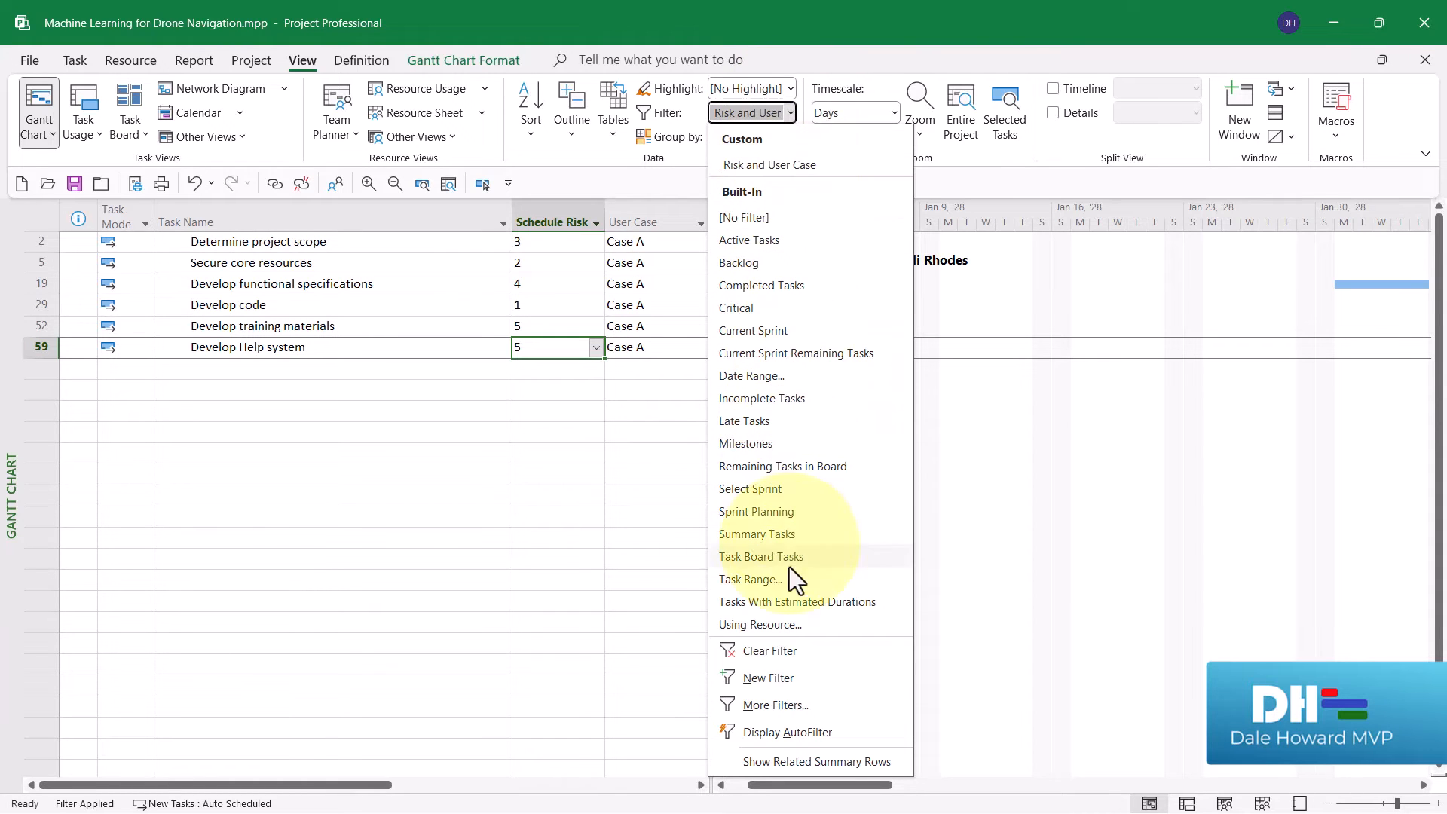
click(779, 707)
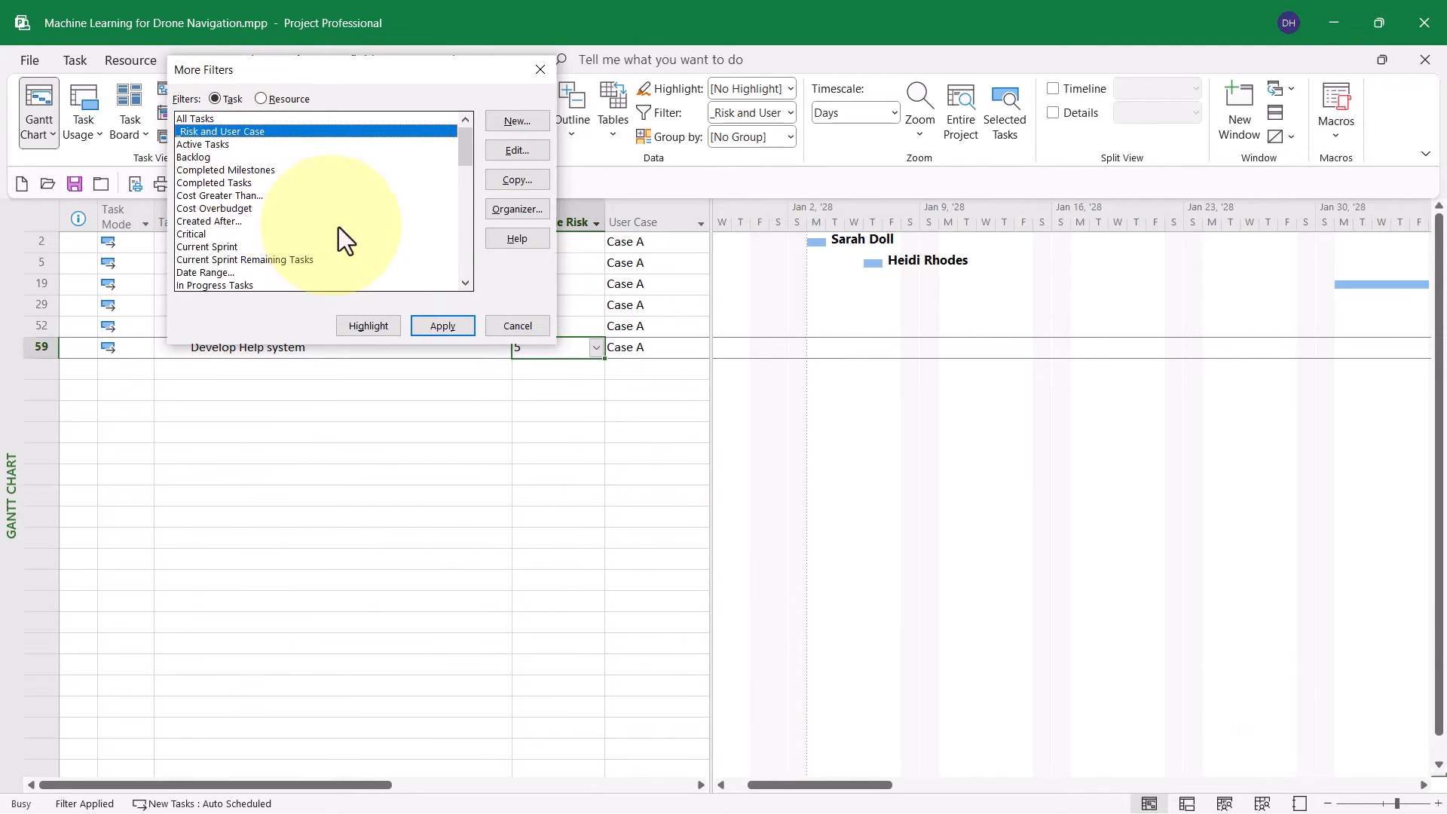
click(517, 150)
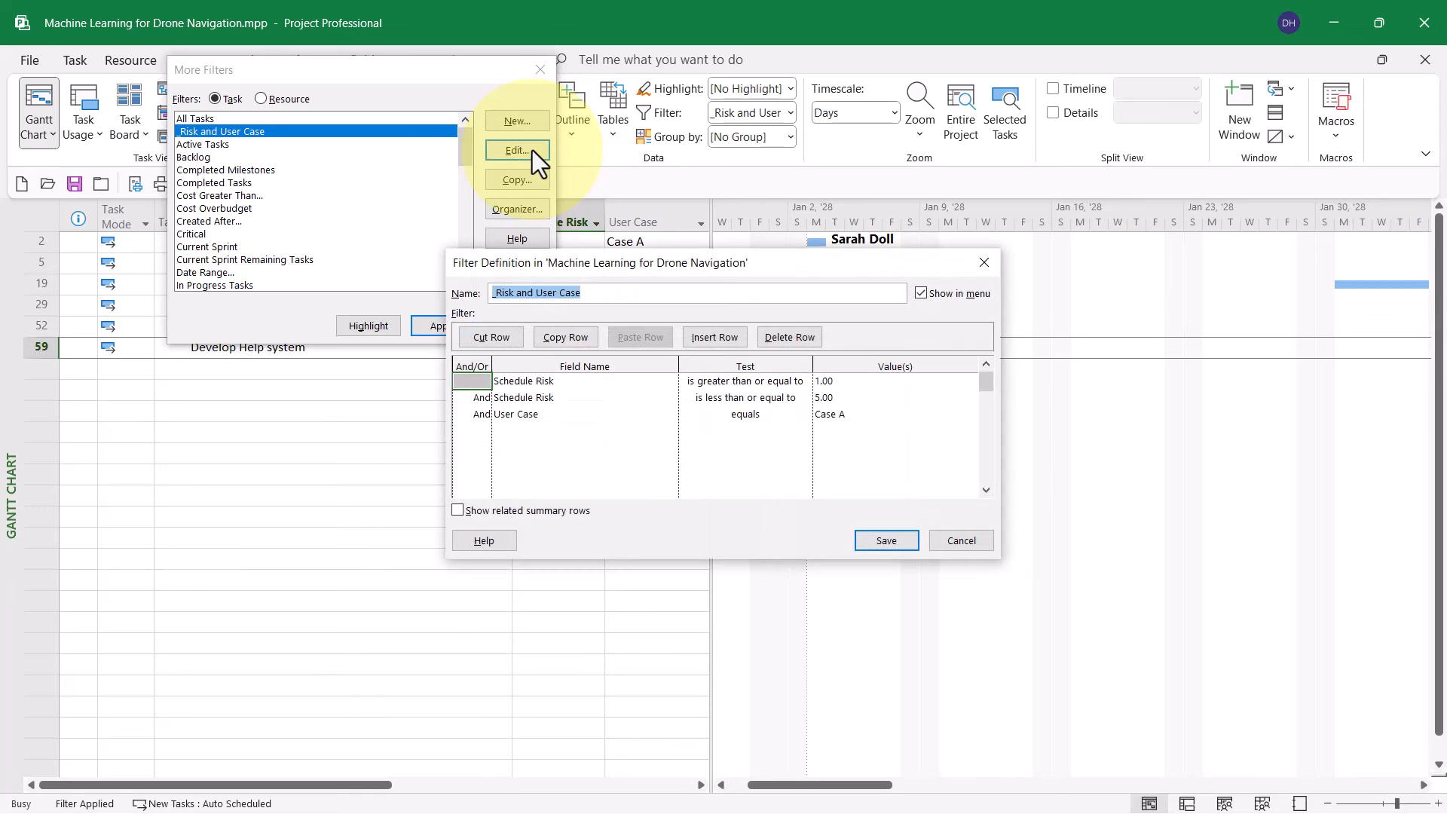
click(472, 429)
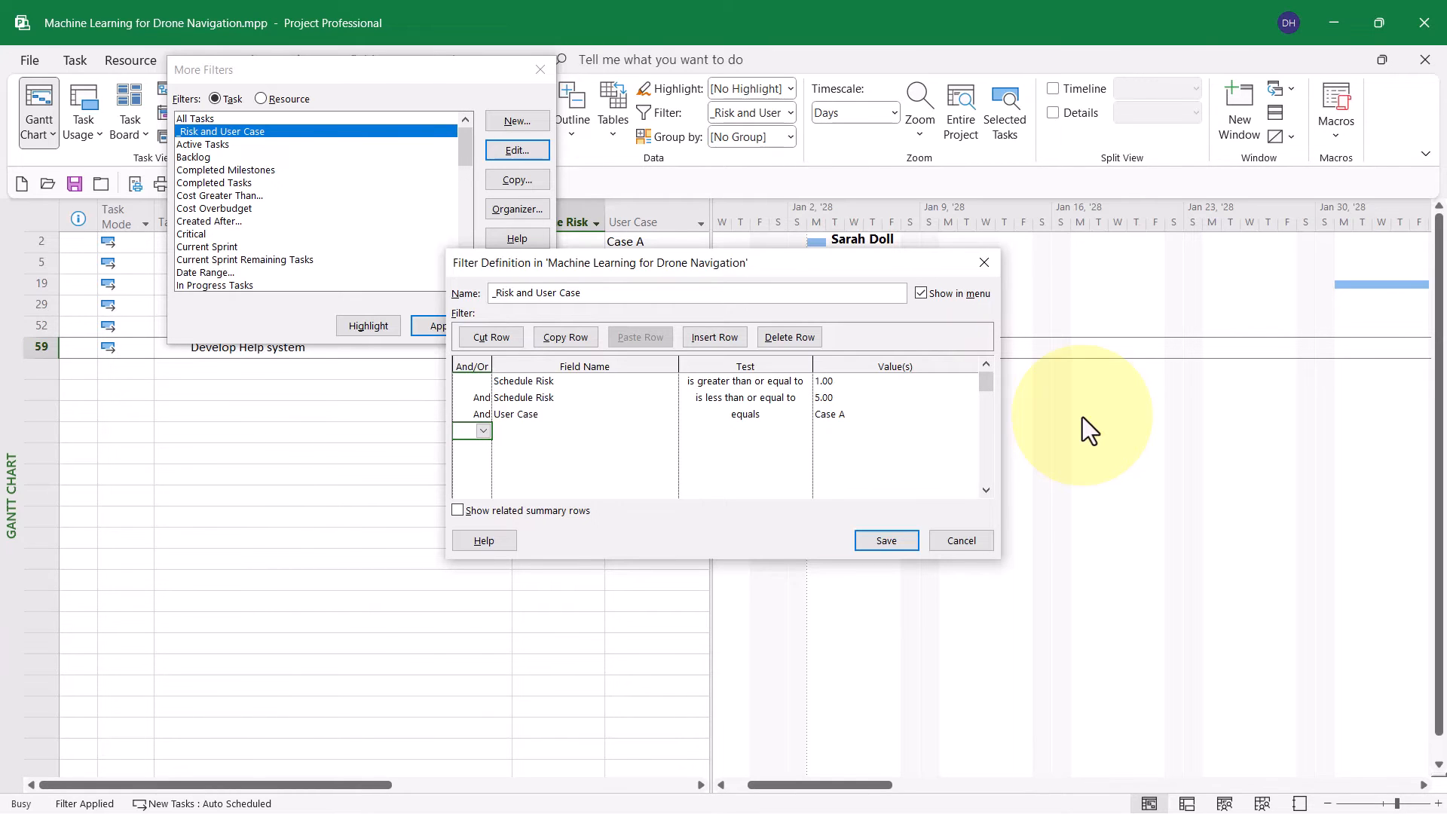
click(484, 433)
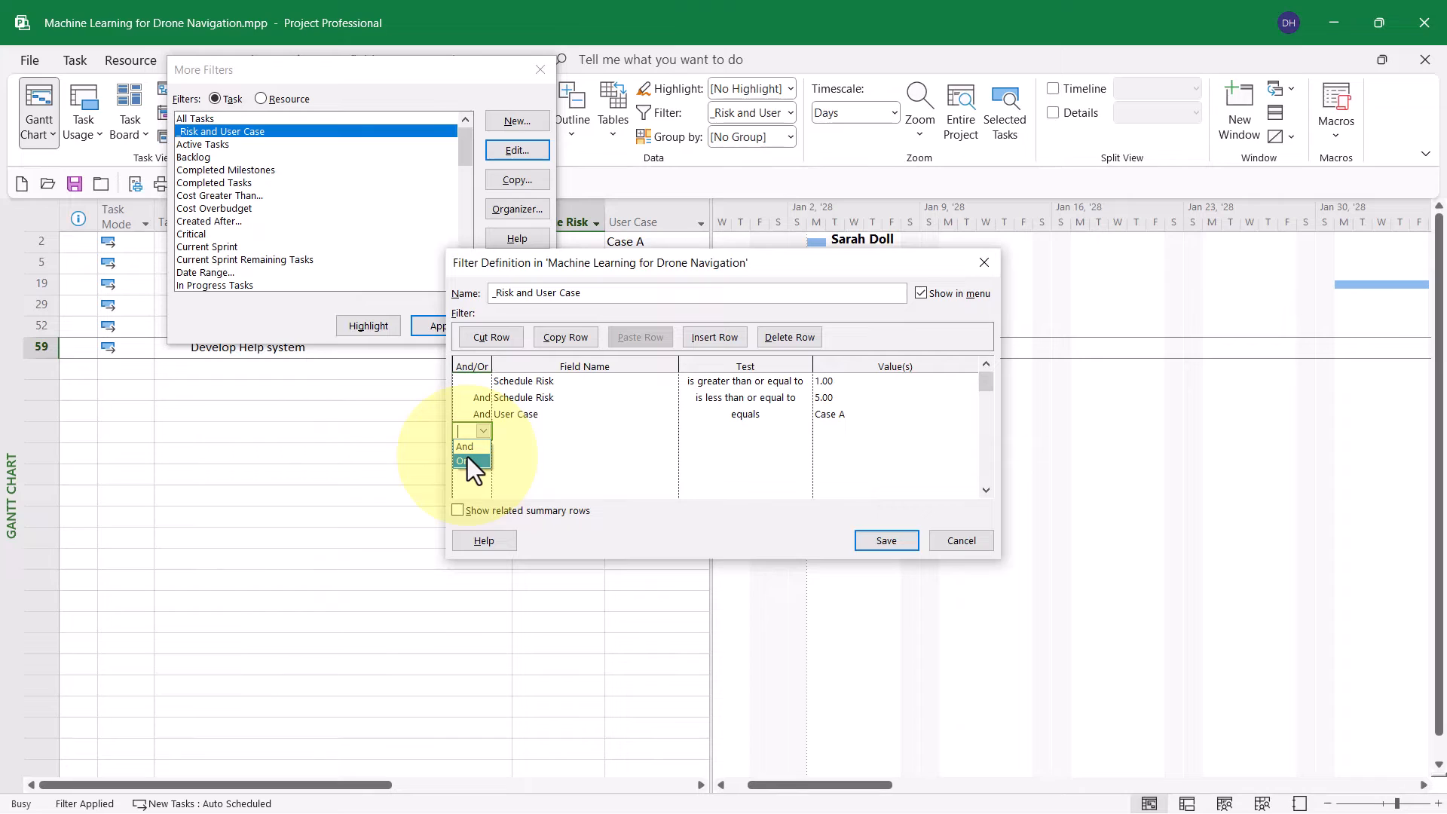
click(467, 456)
Define the first condition of the Or group as Schedule Risk equals 3.
click(517, 446)
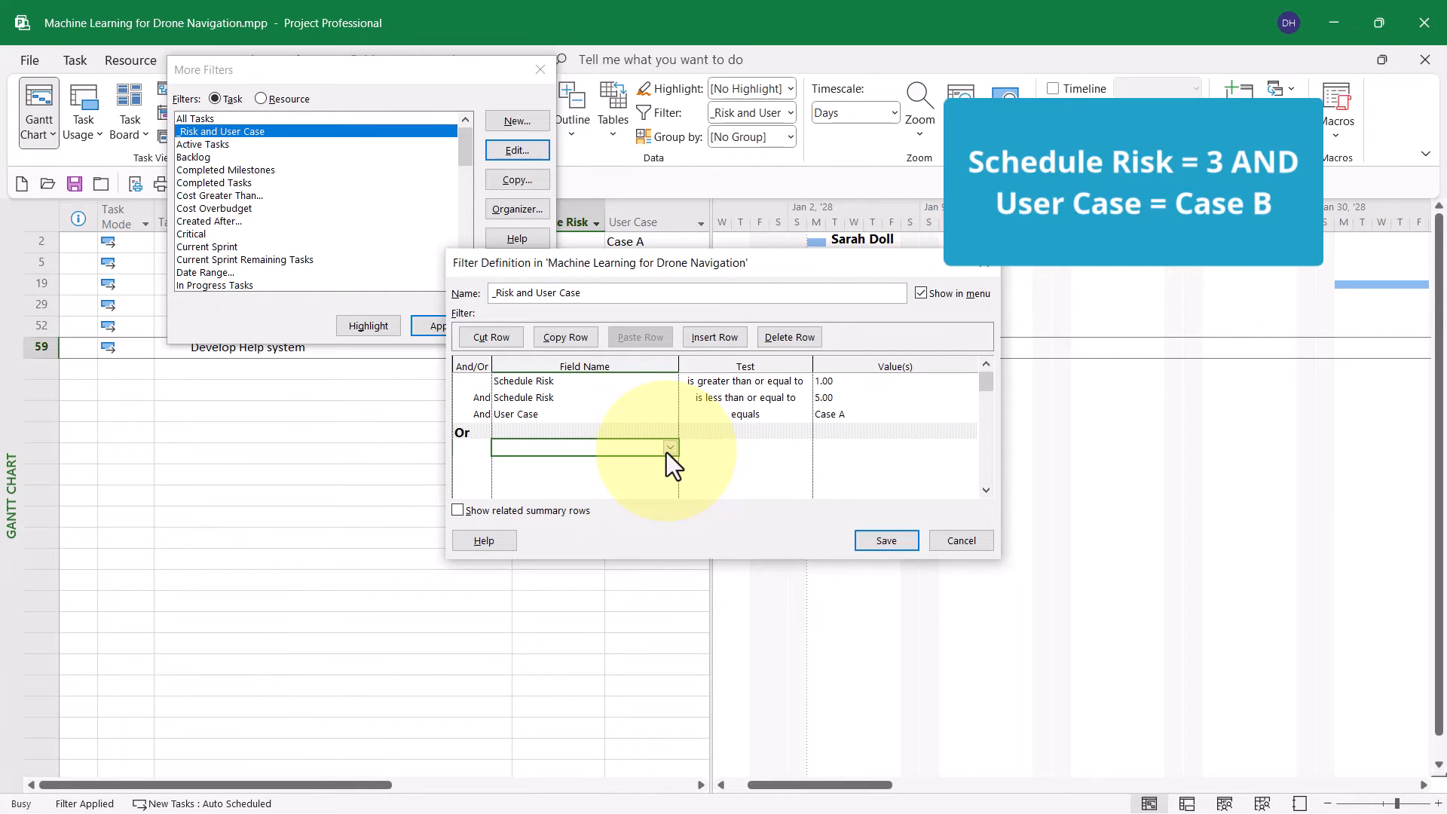
text(Schedule Risk)
key(Return)
click(696, 448)
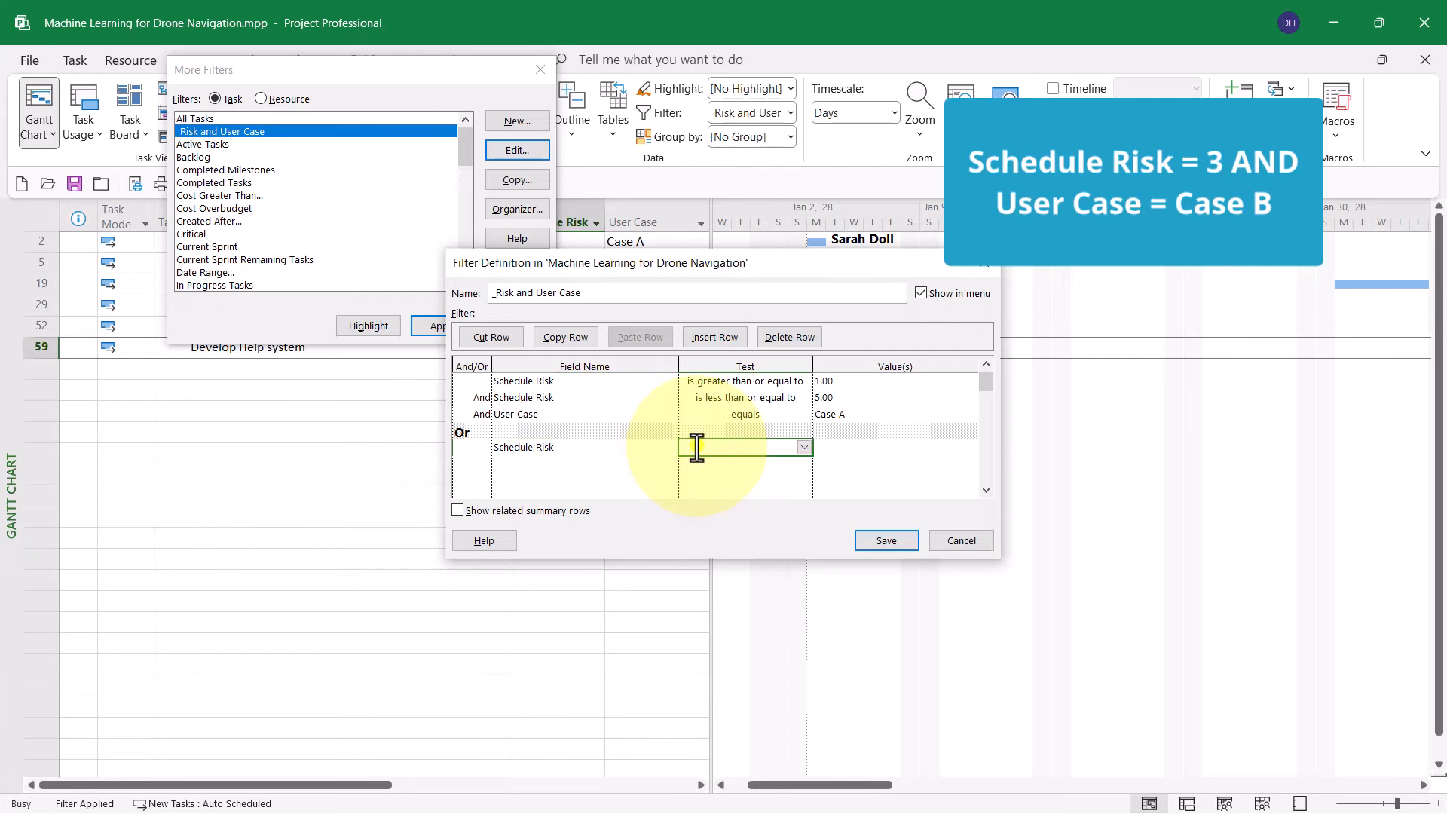
click(803, 447)
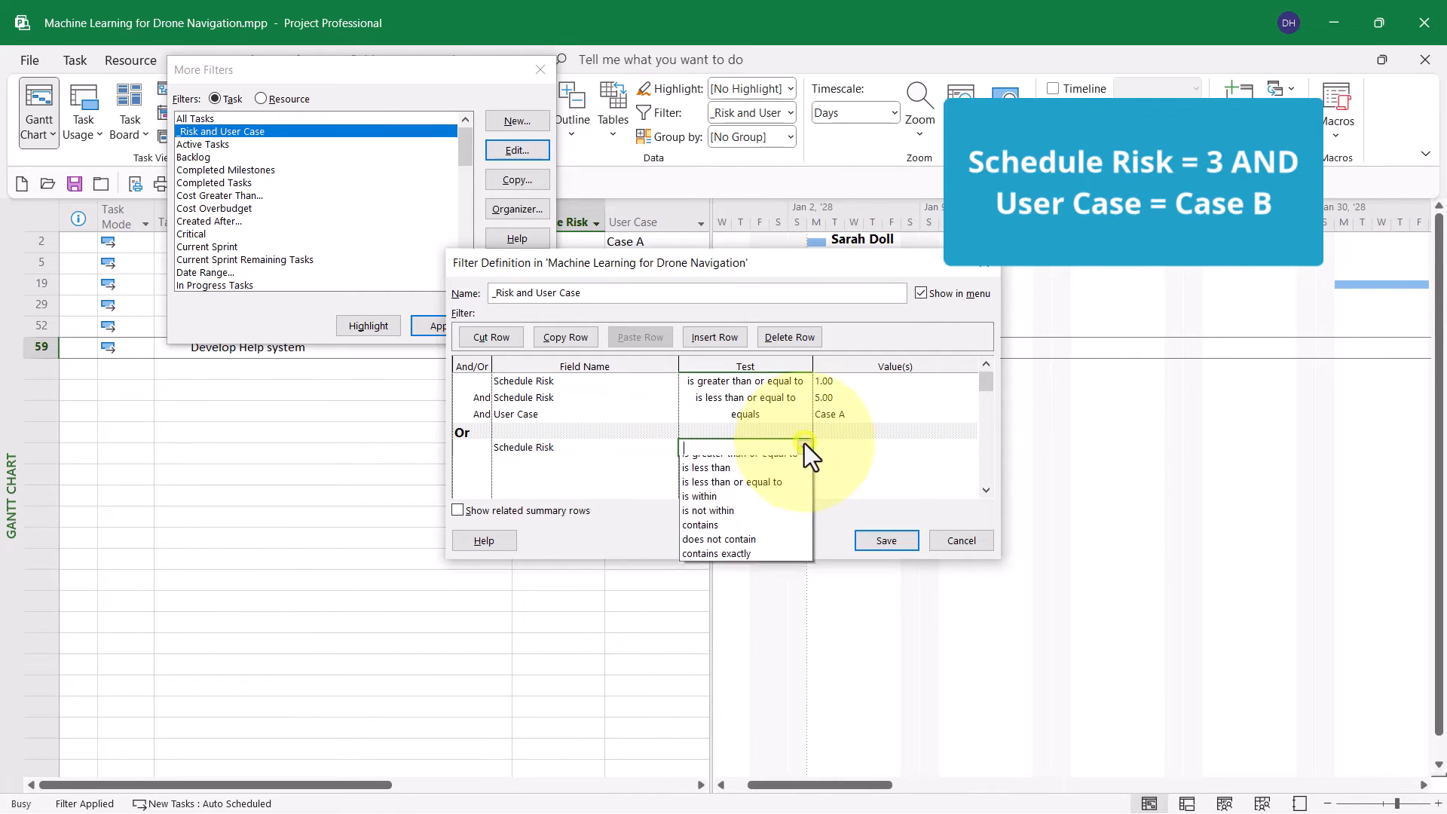
click(783, 482)
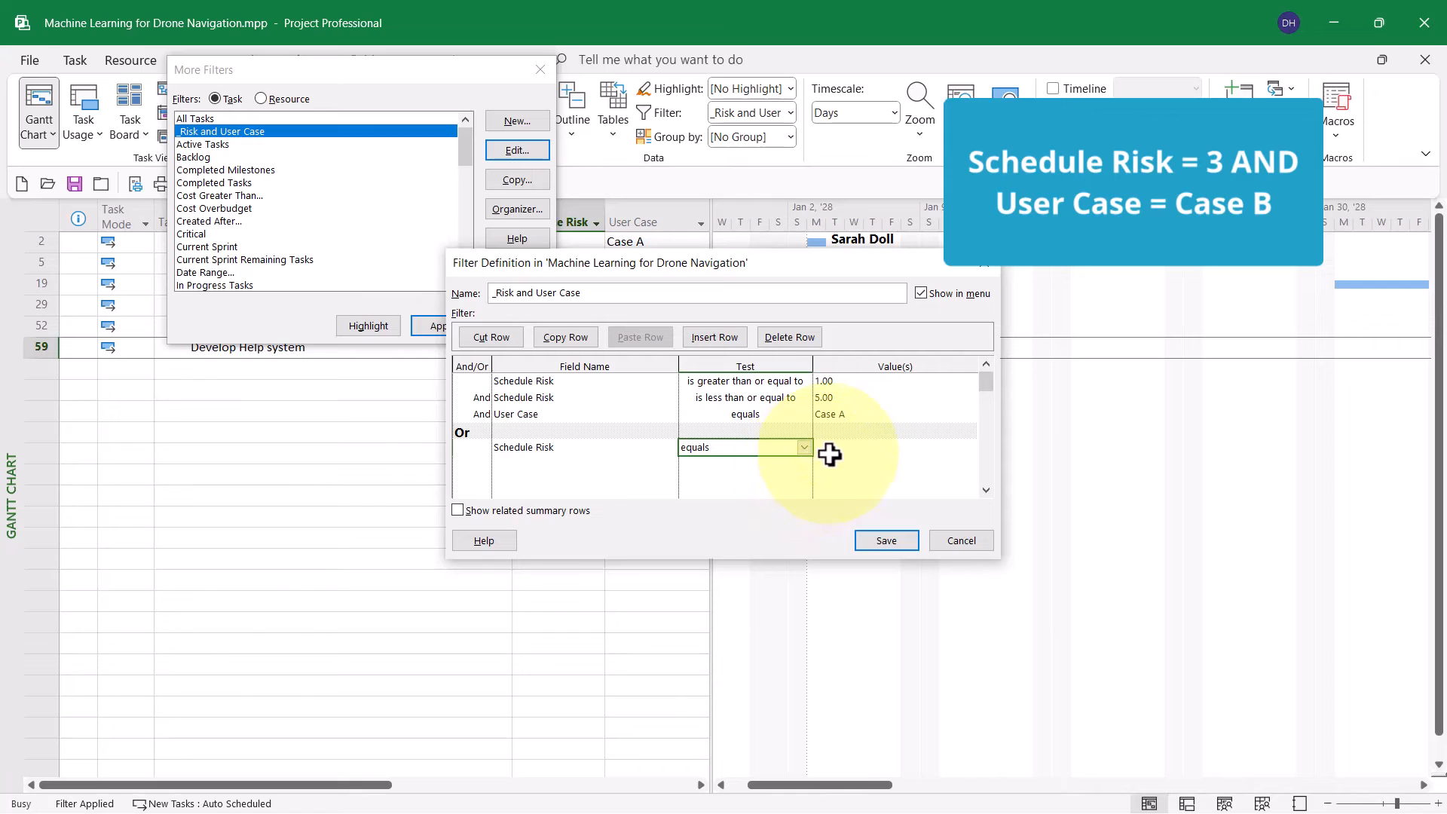
click(829, 453)
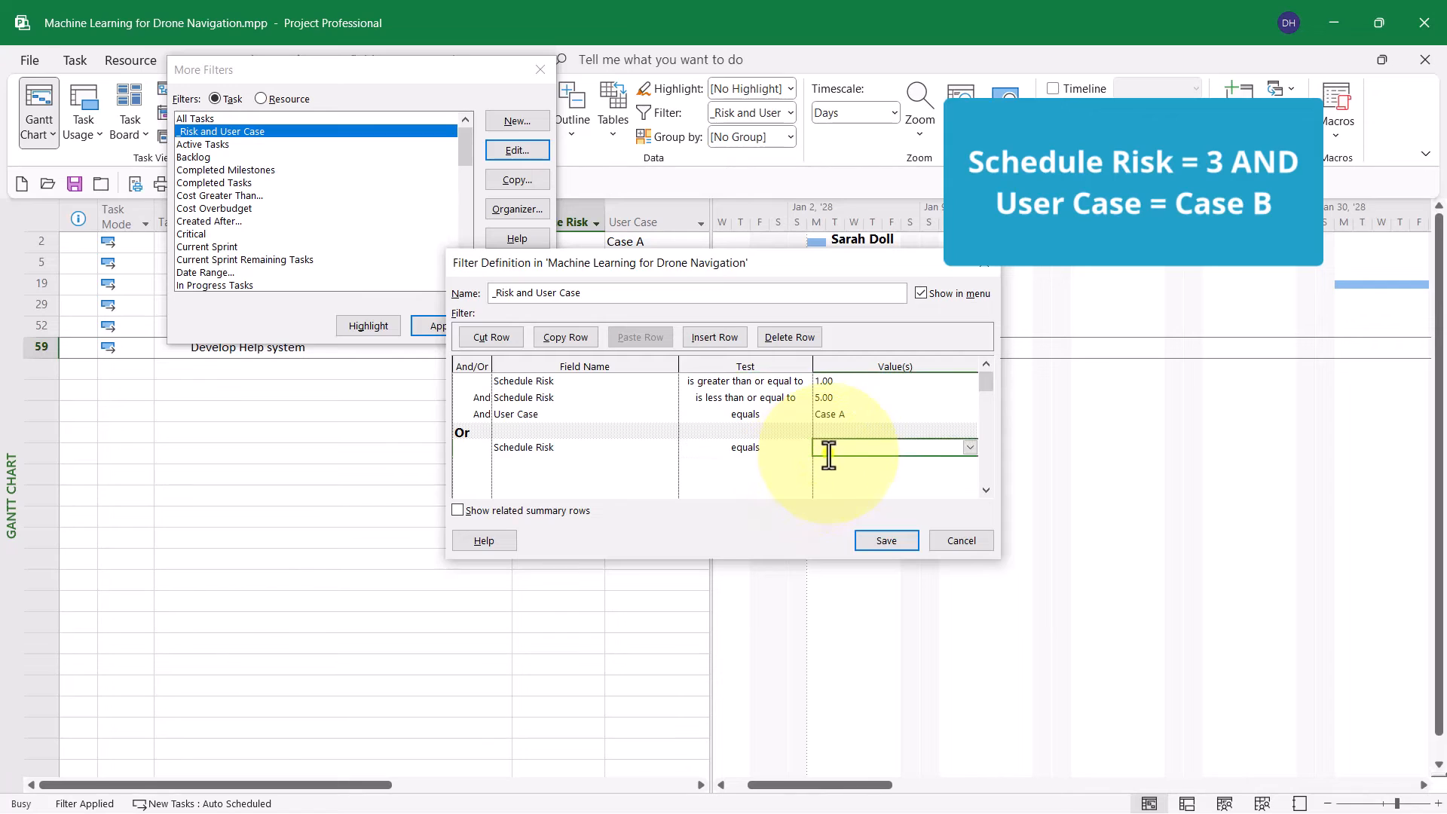
click(968, 449)
click(874, 499)
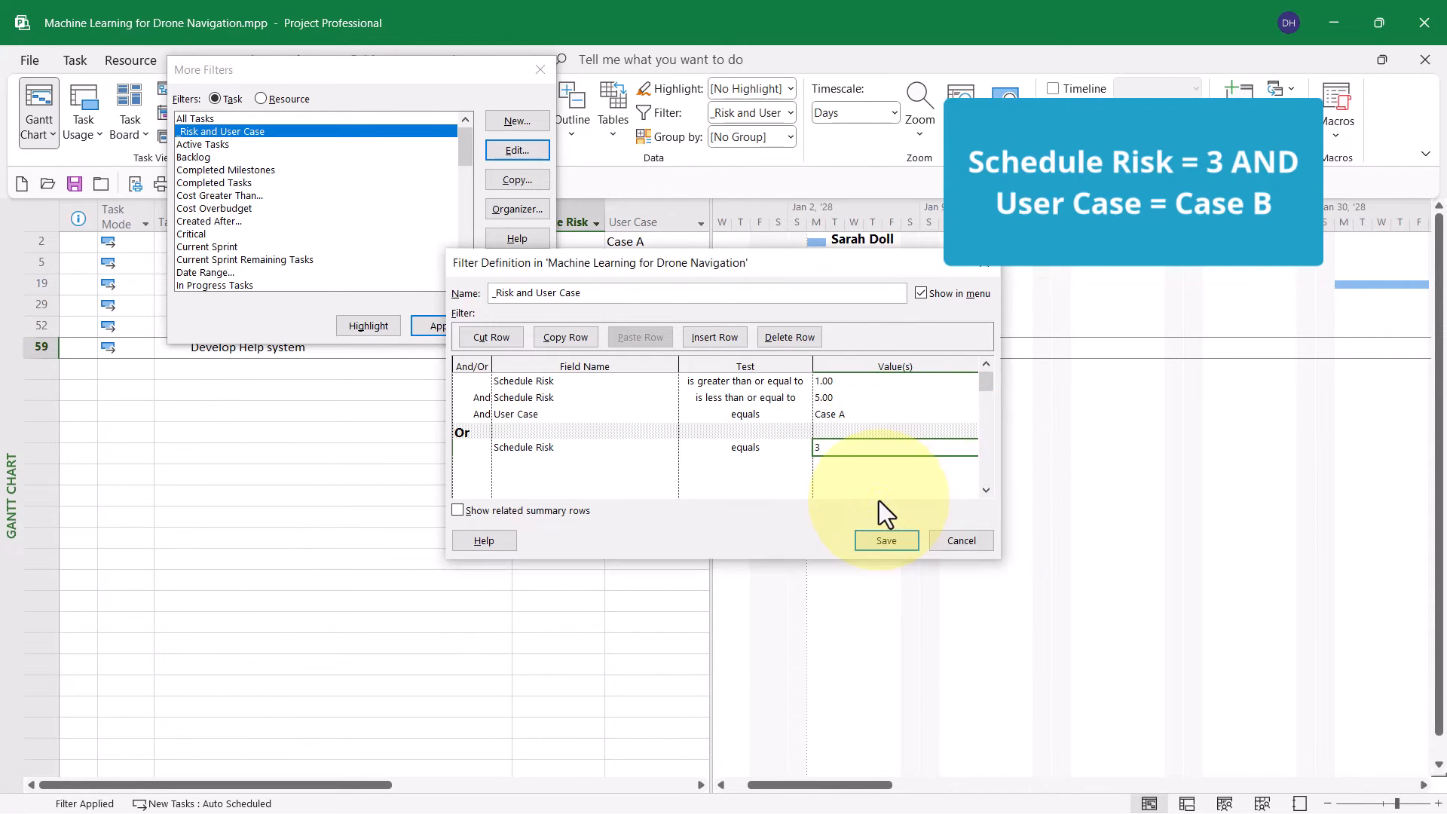
Add an And condition to the Or group, User Case equals Case B, and save the edited filter.
click(483, 459)
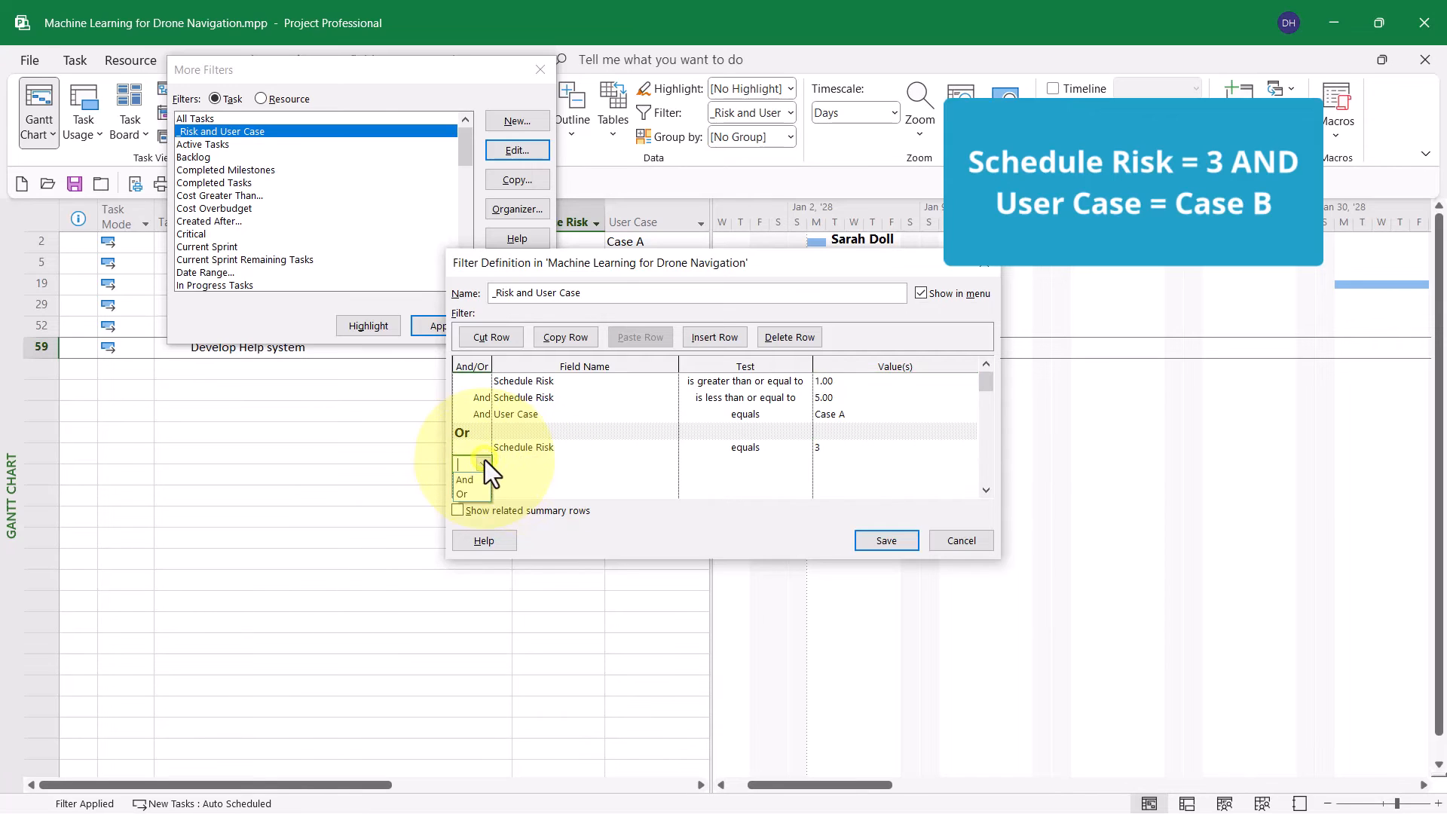
click(483, 463)
click(473, 481)
click(532, 464)
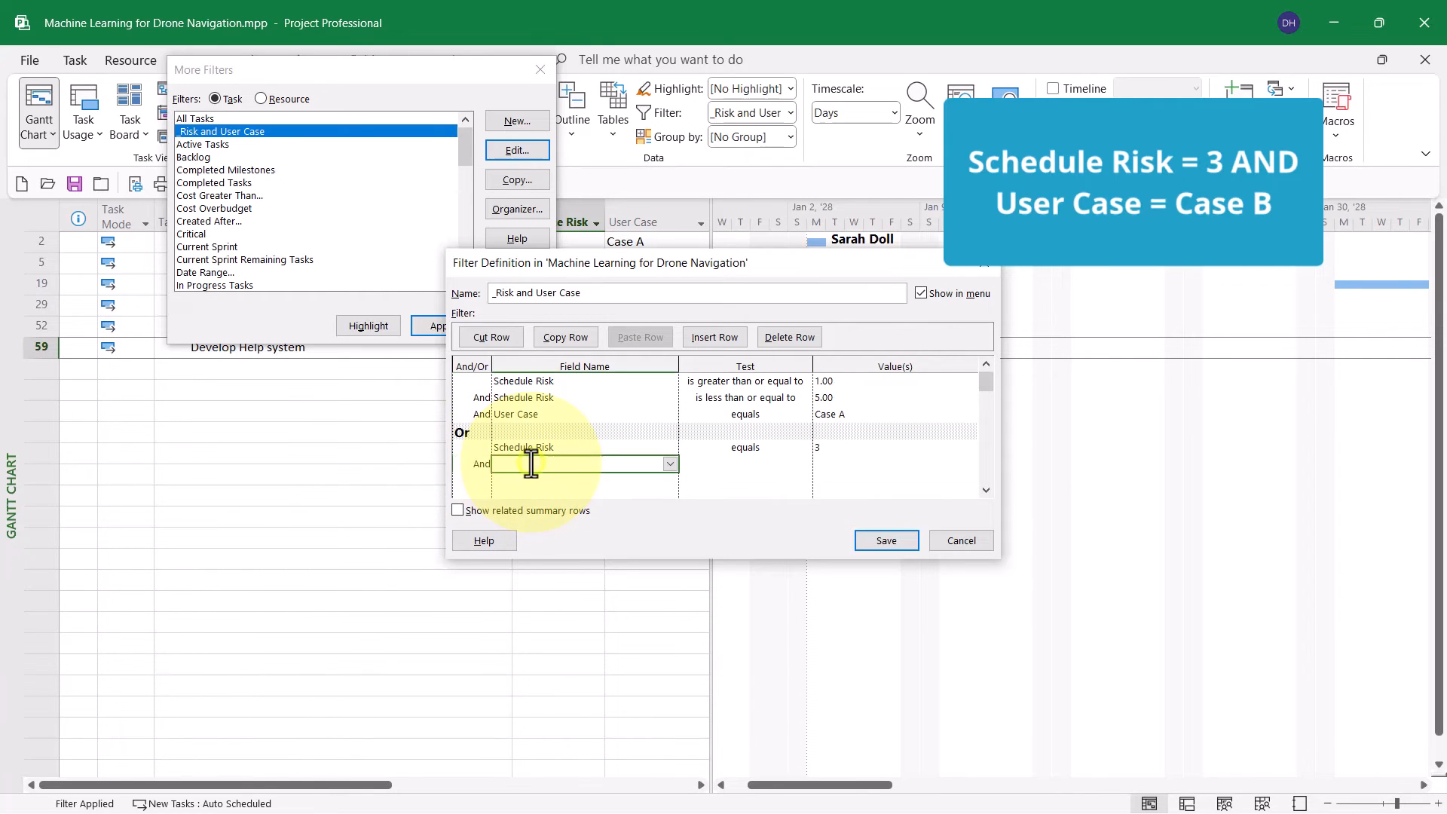
text(User Case ( Text1)
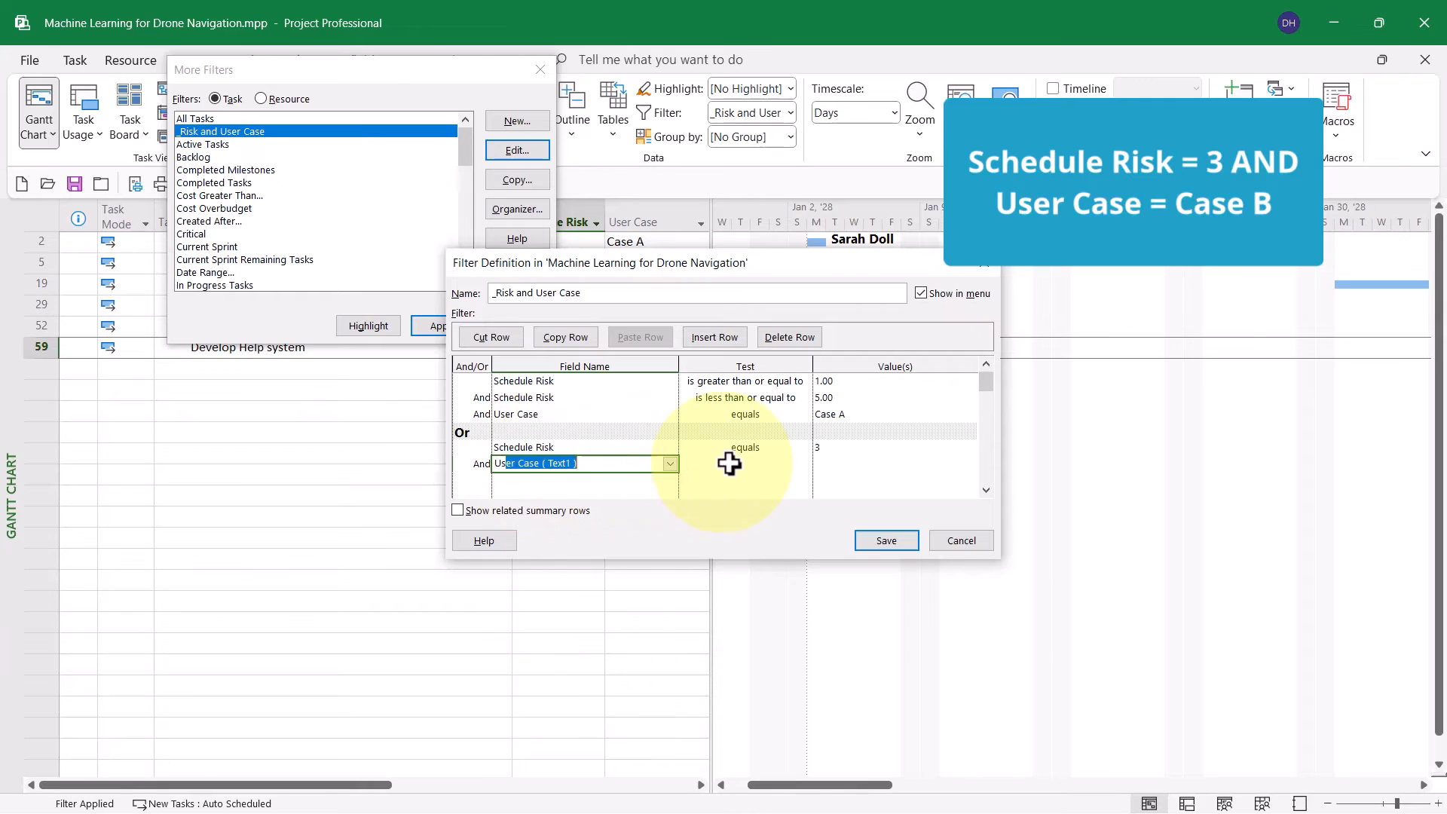
click(729, 463)
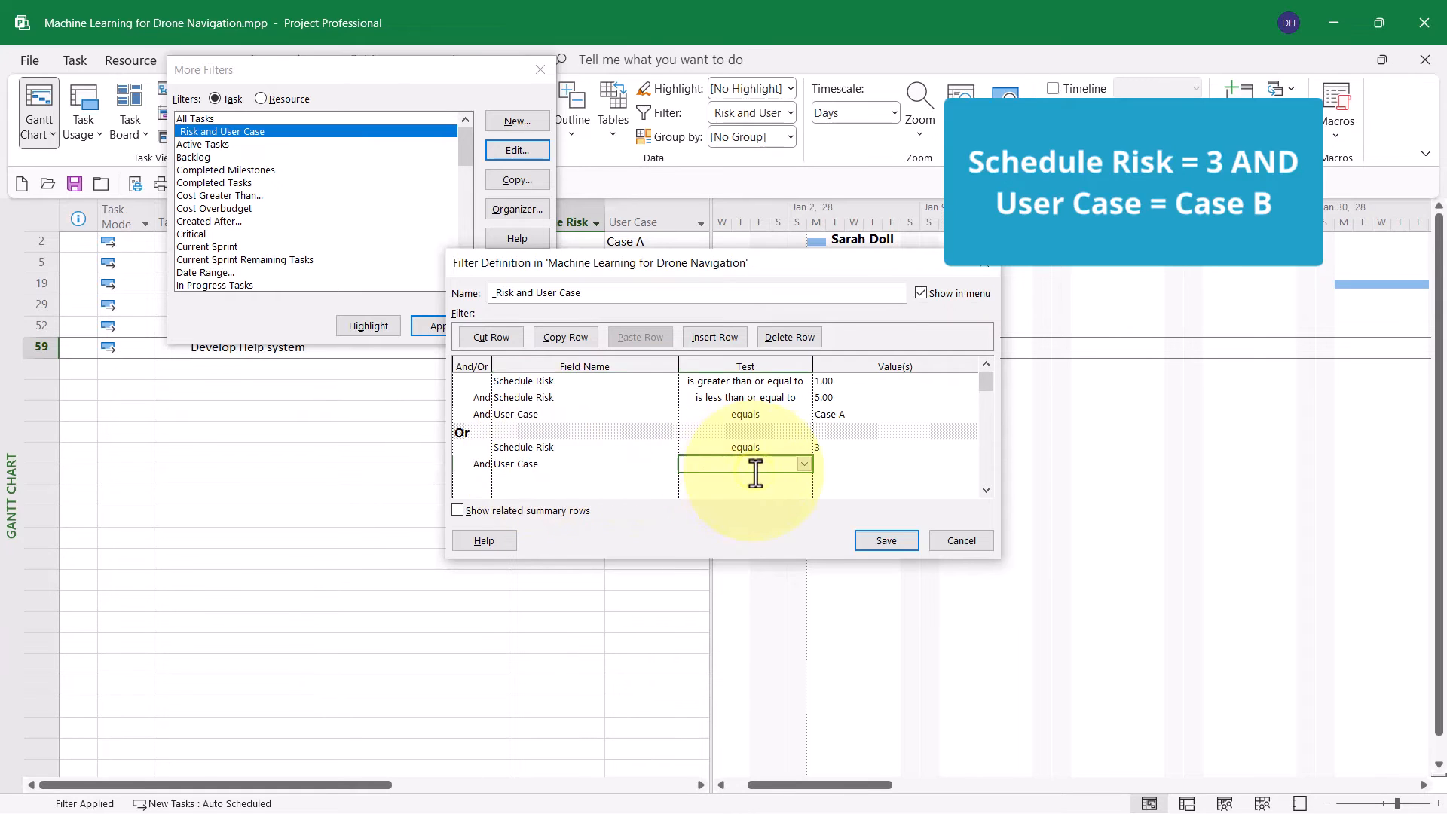
click(804, 464)
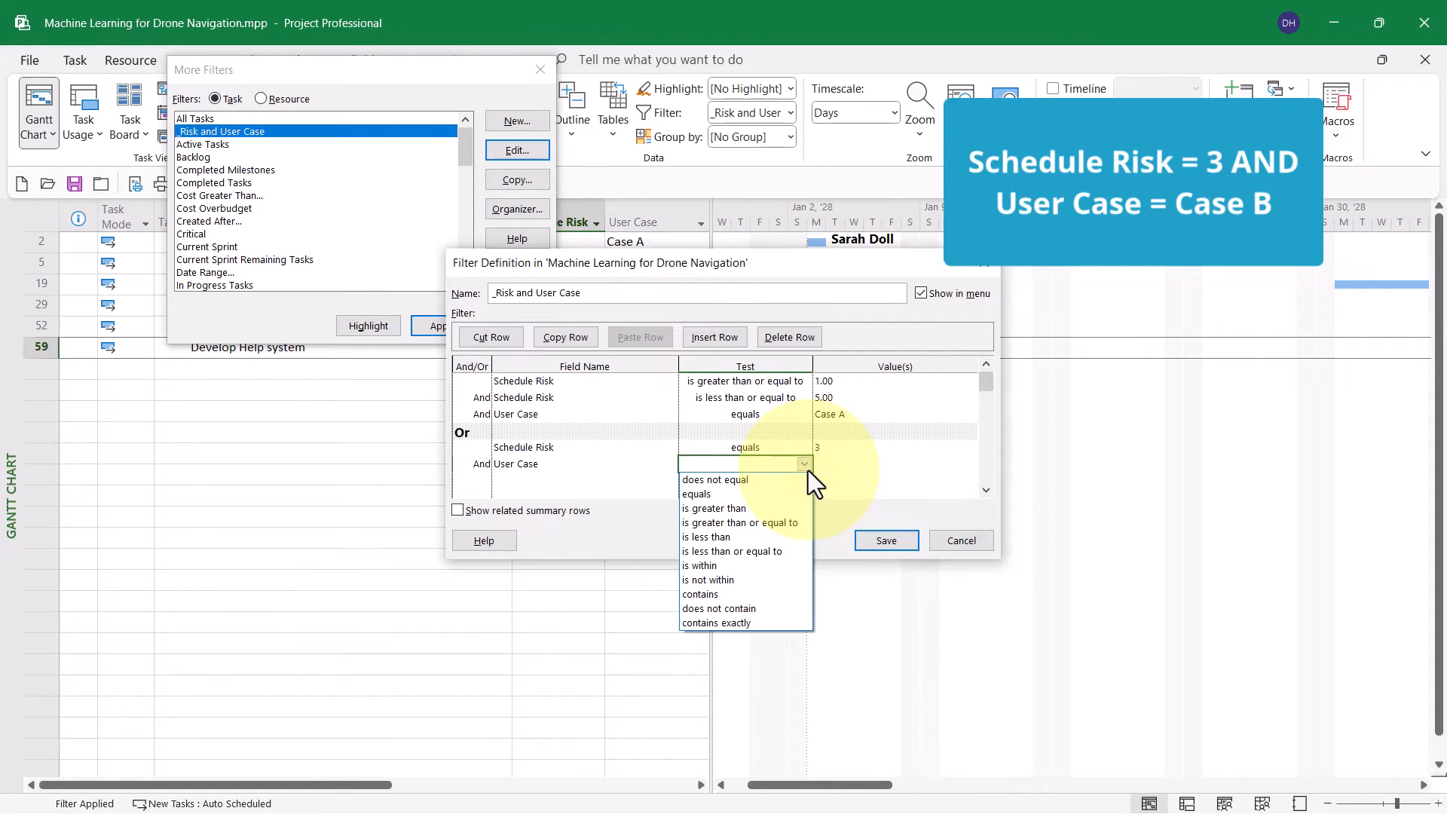
click(772, 494)
click(822, 463)
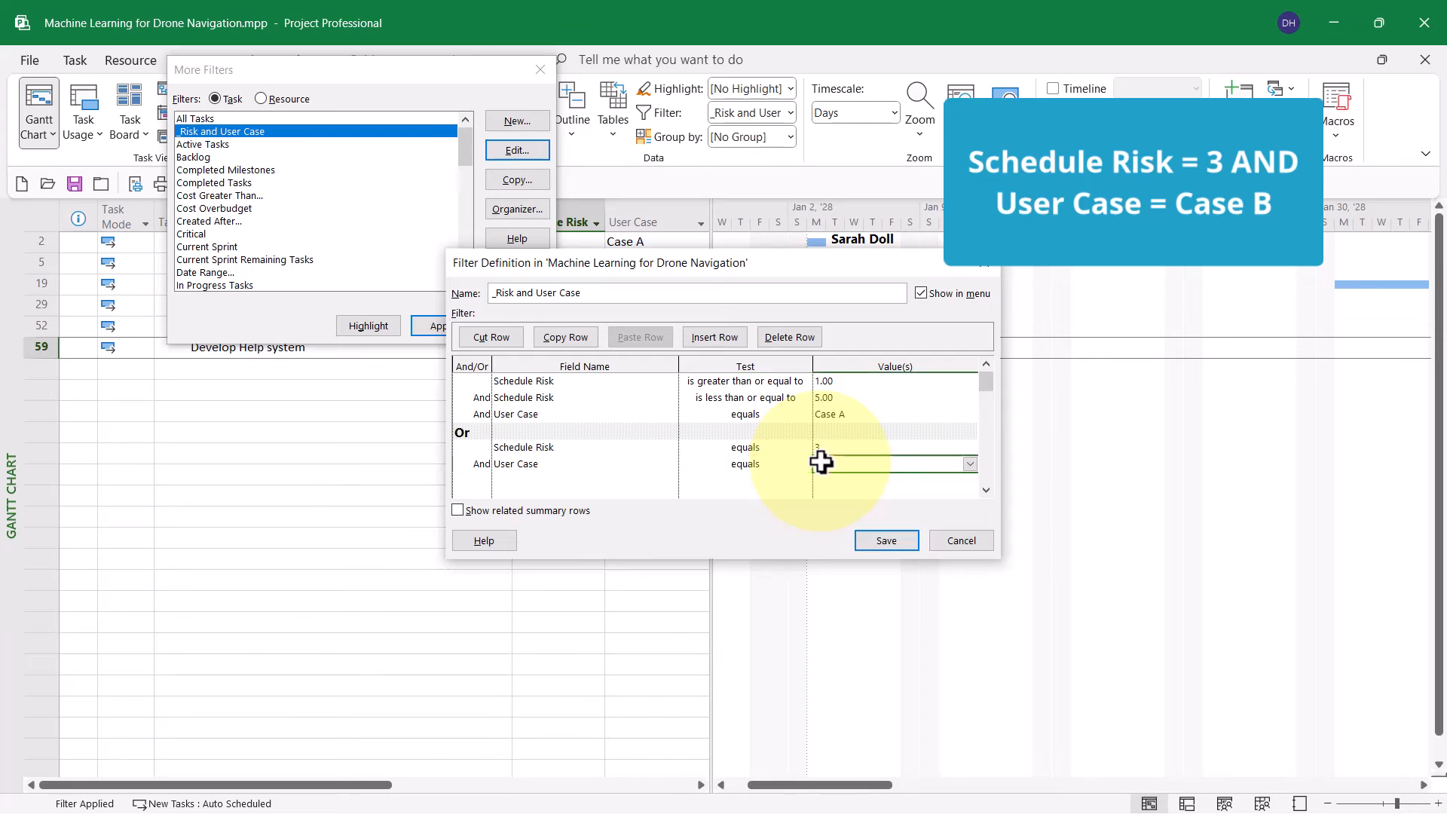
click(967, 464)
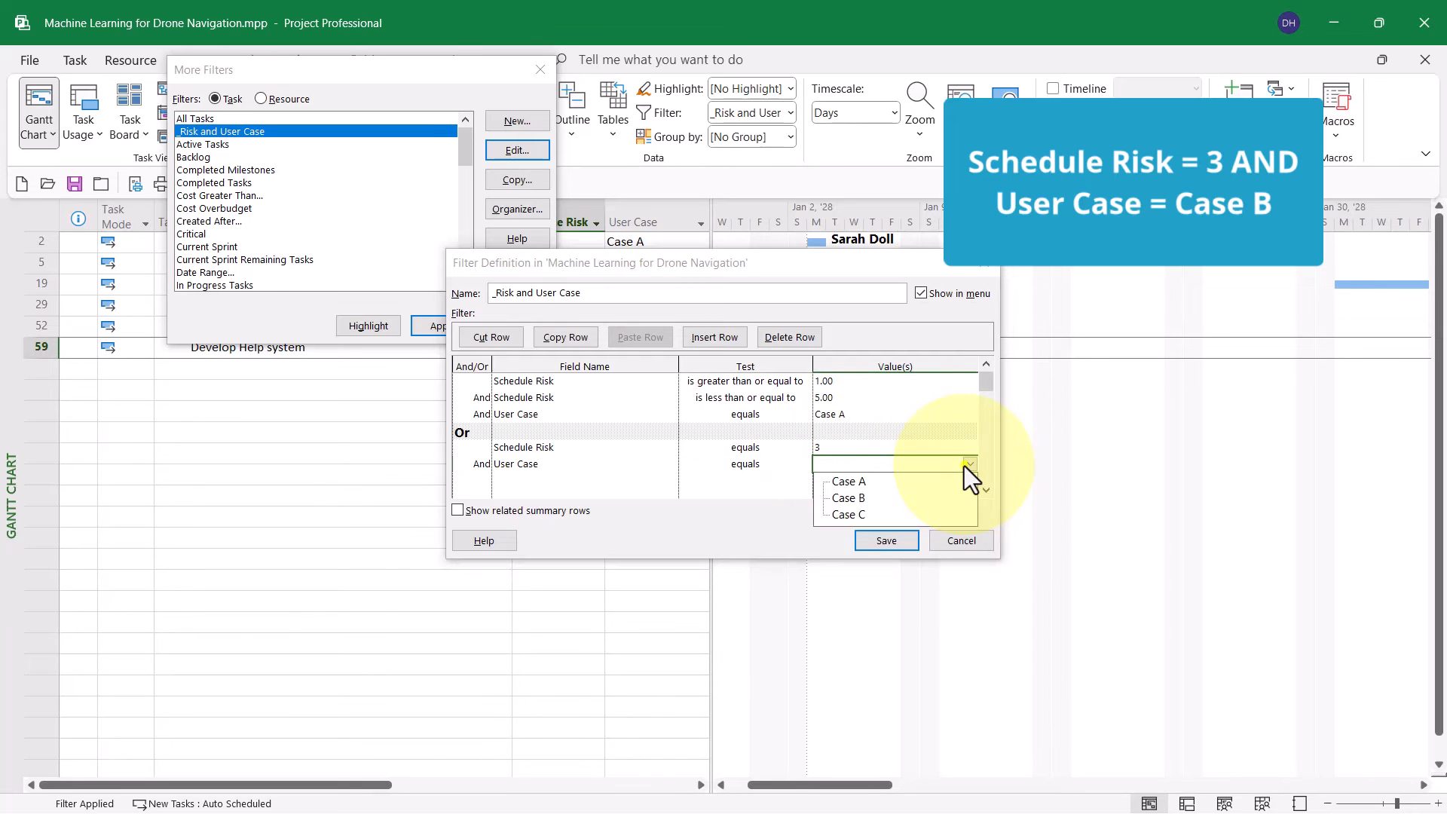
click(870, 497)
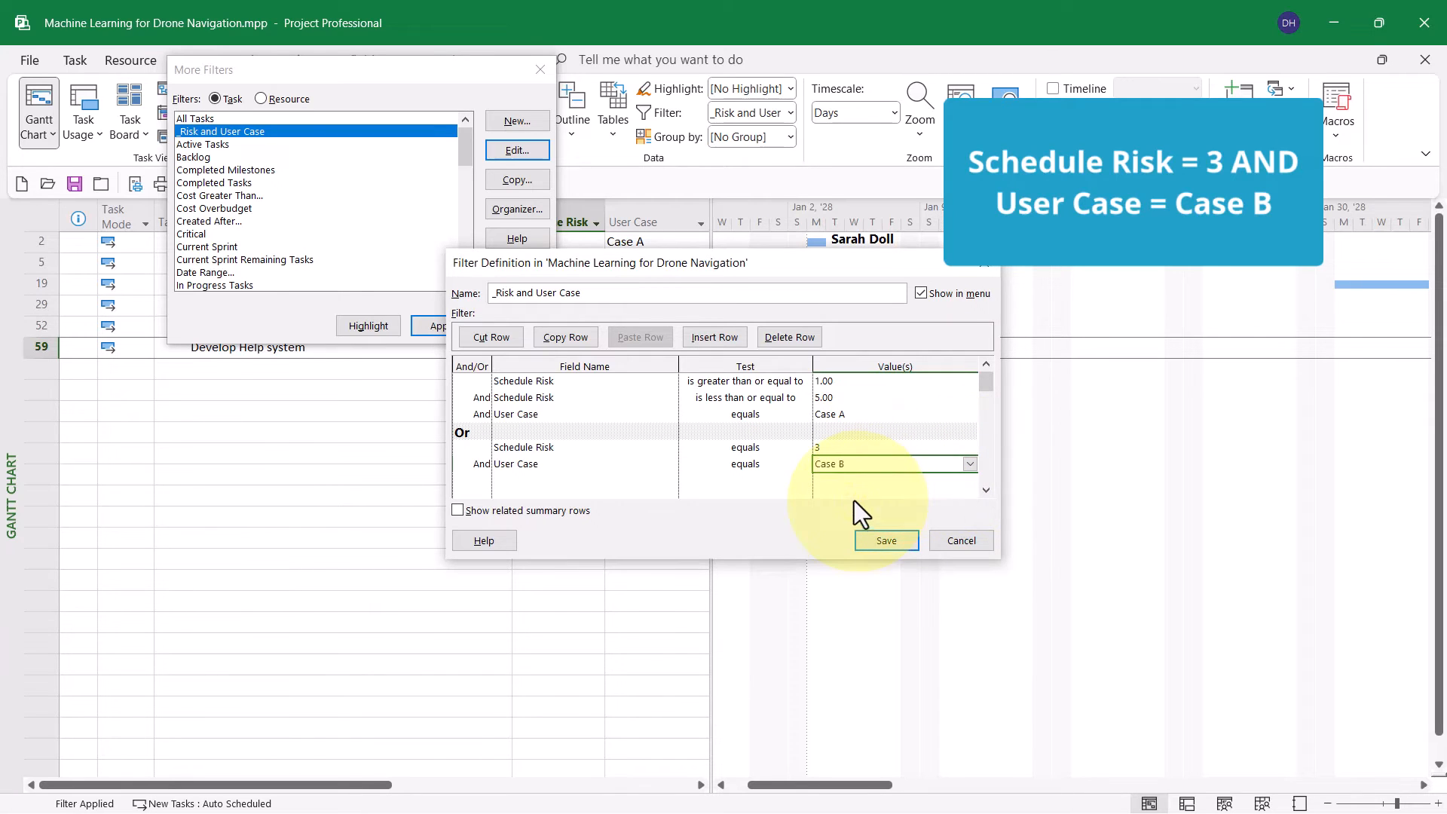
click(880, 541)
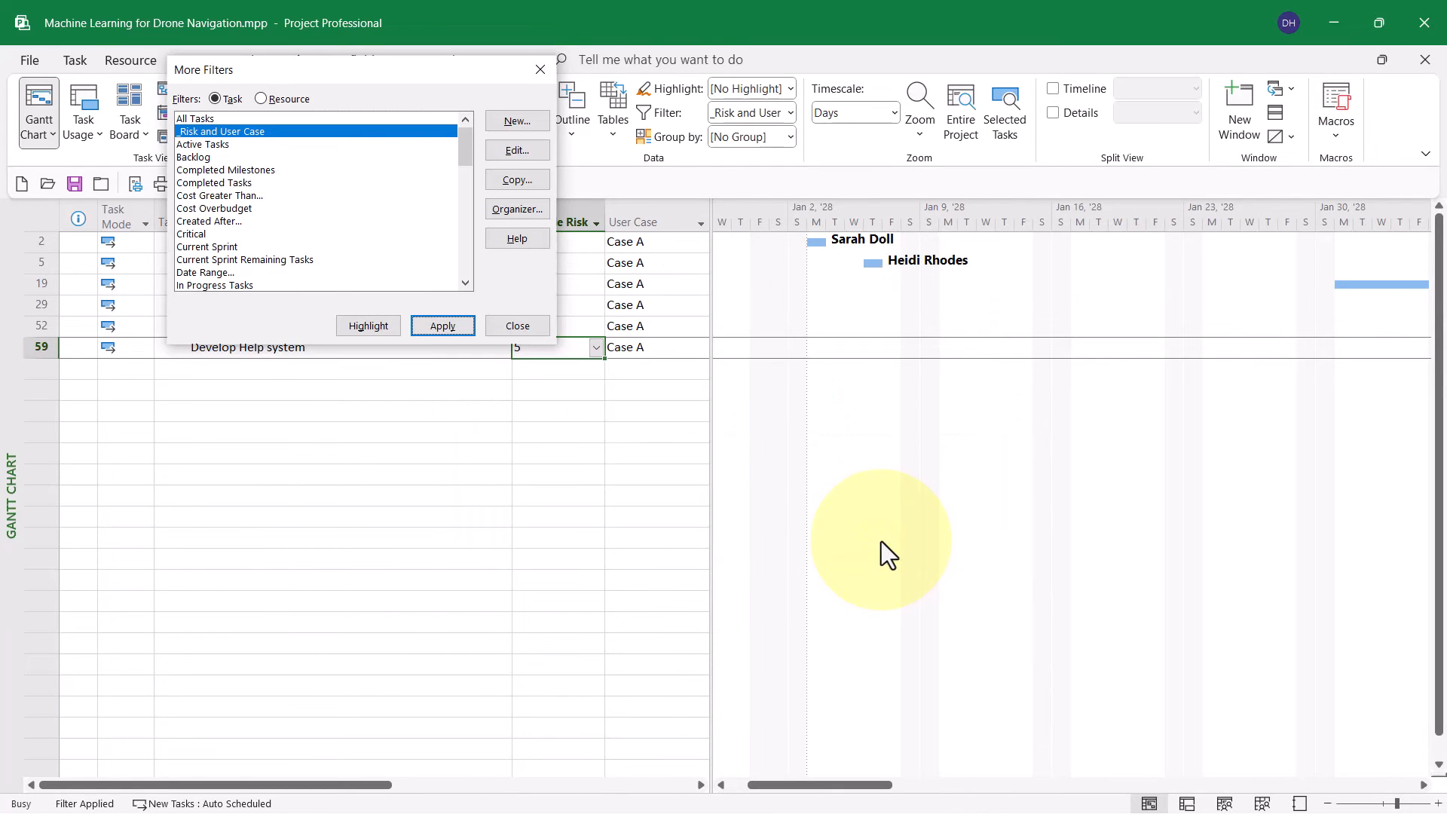
Apply the edited "_Risk and User Case" filter to the task list and reopen its definition for editing.
click(452, 329)
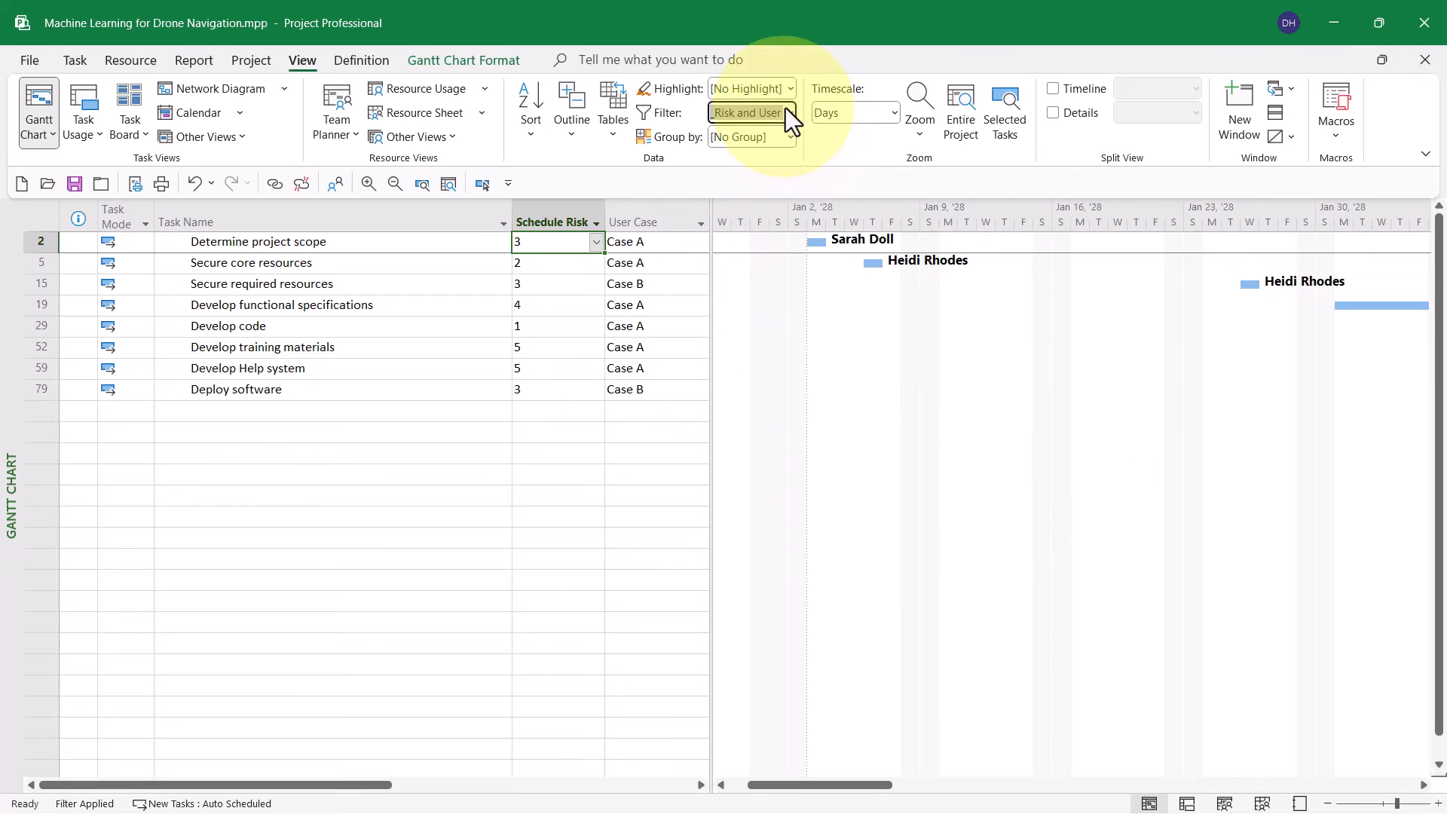
click(789, 113)
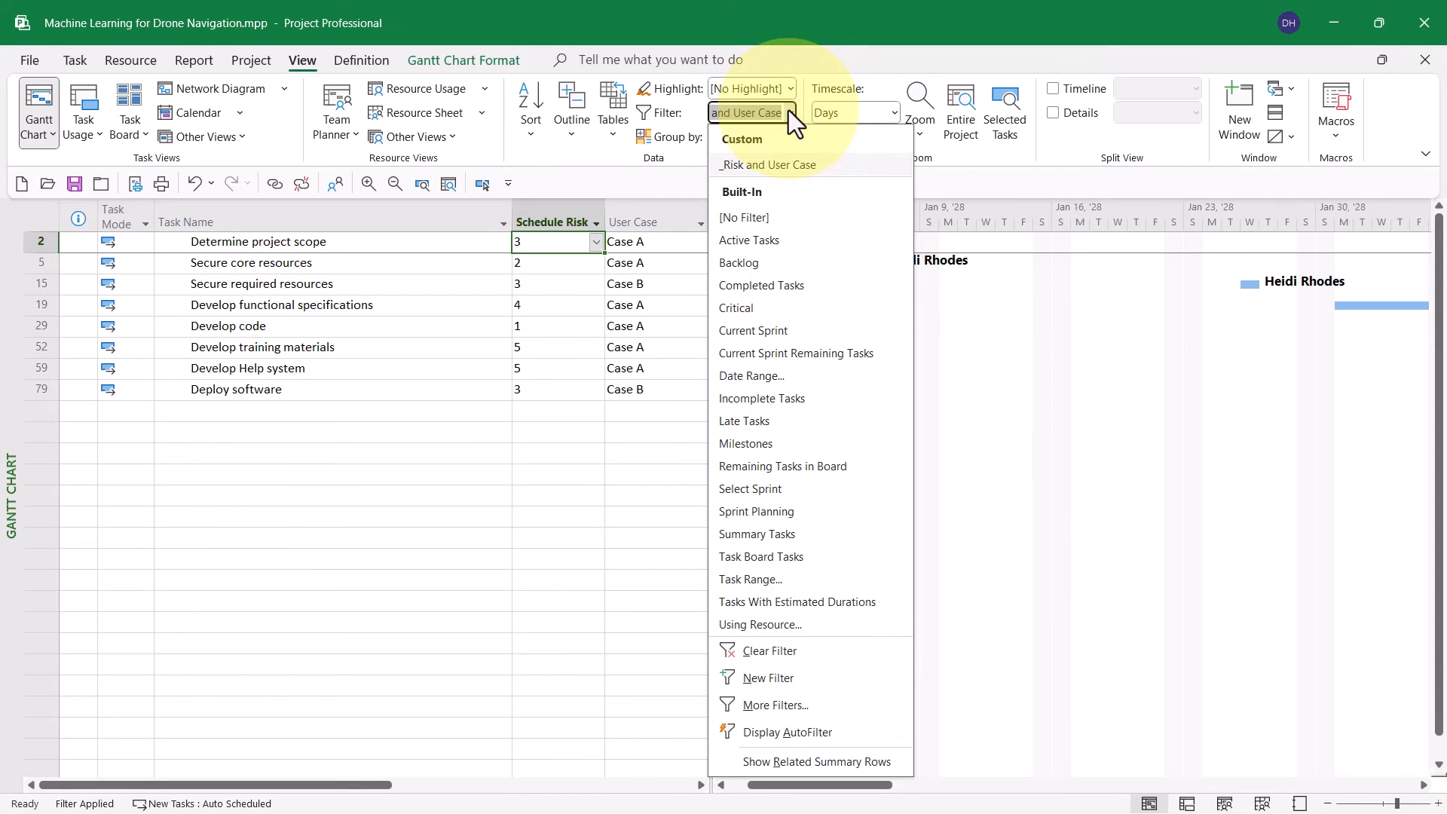
click(771, 703)
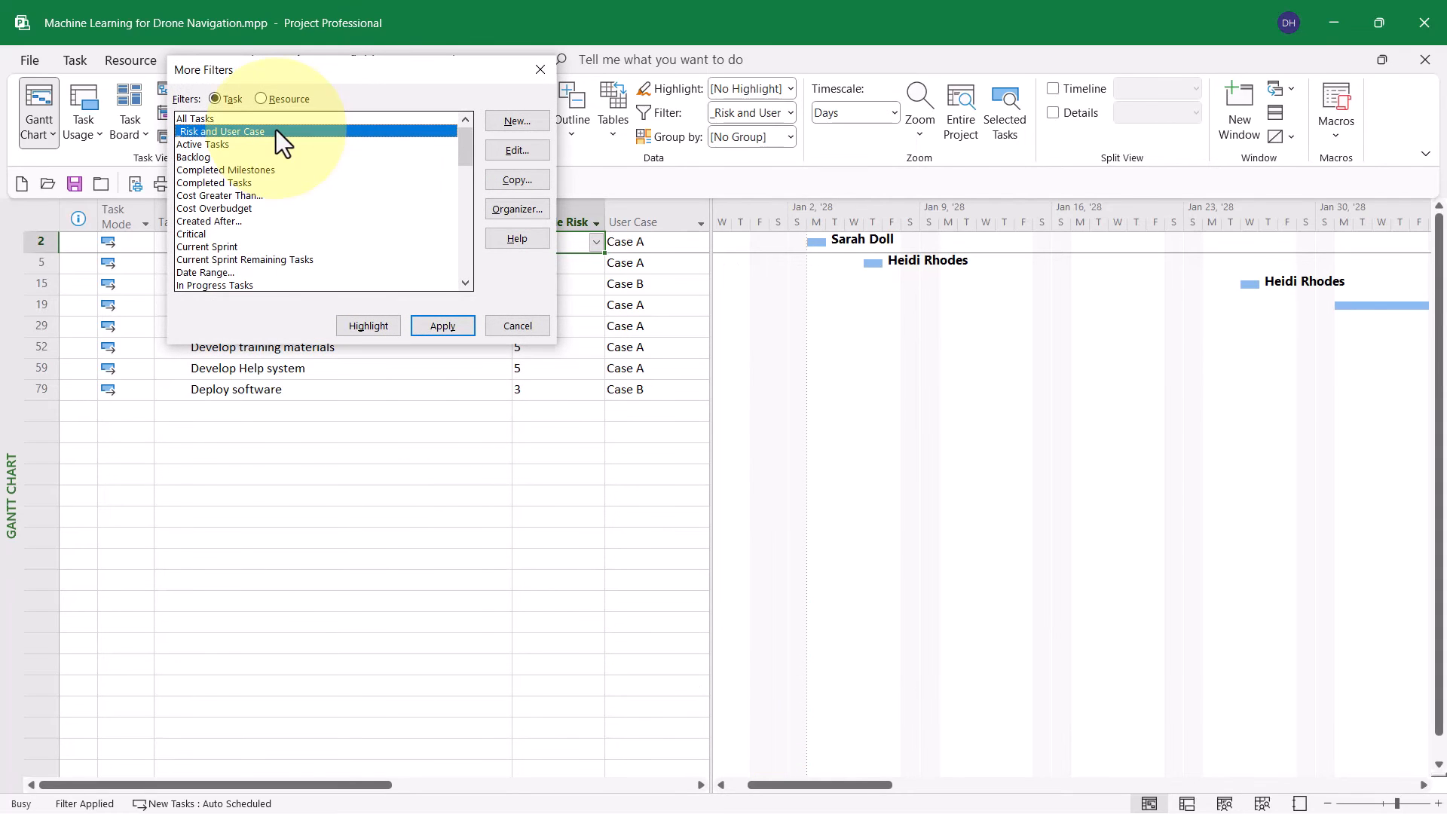
click(544, 149)
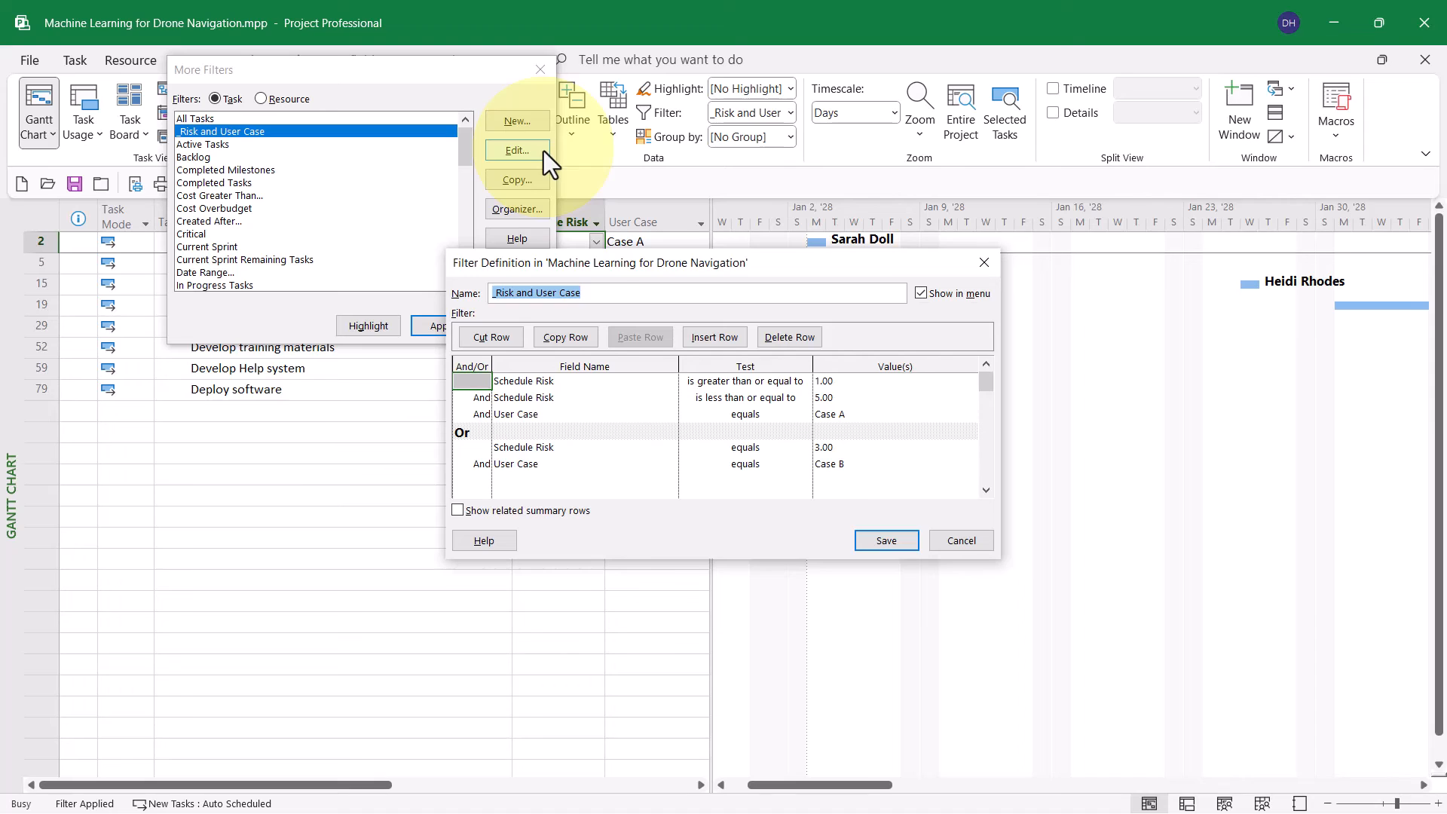
Start a second Or group below the User Case equals Case B condition in the filter definition.
click(480, 478)
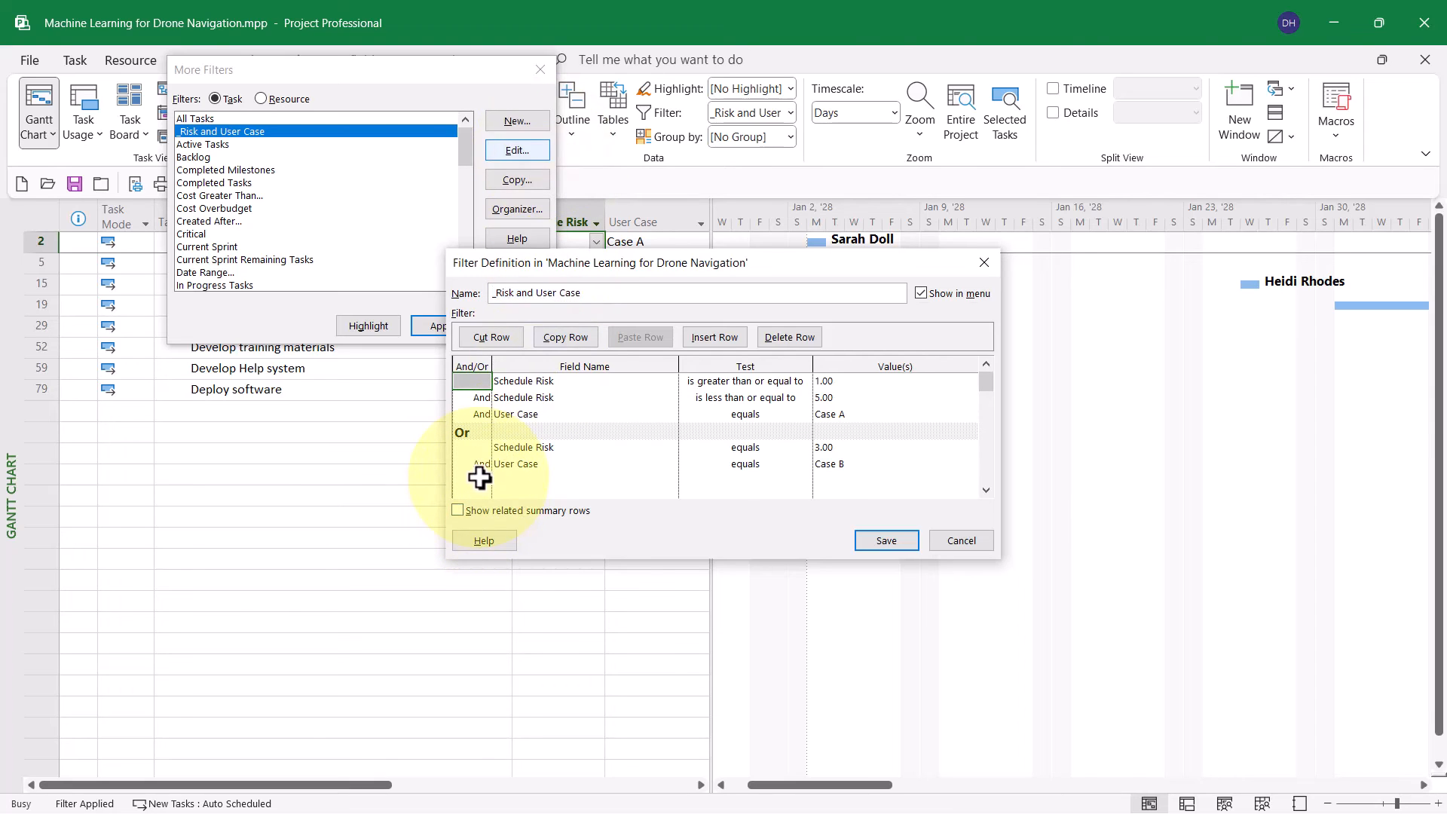
click(480, 478)
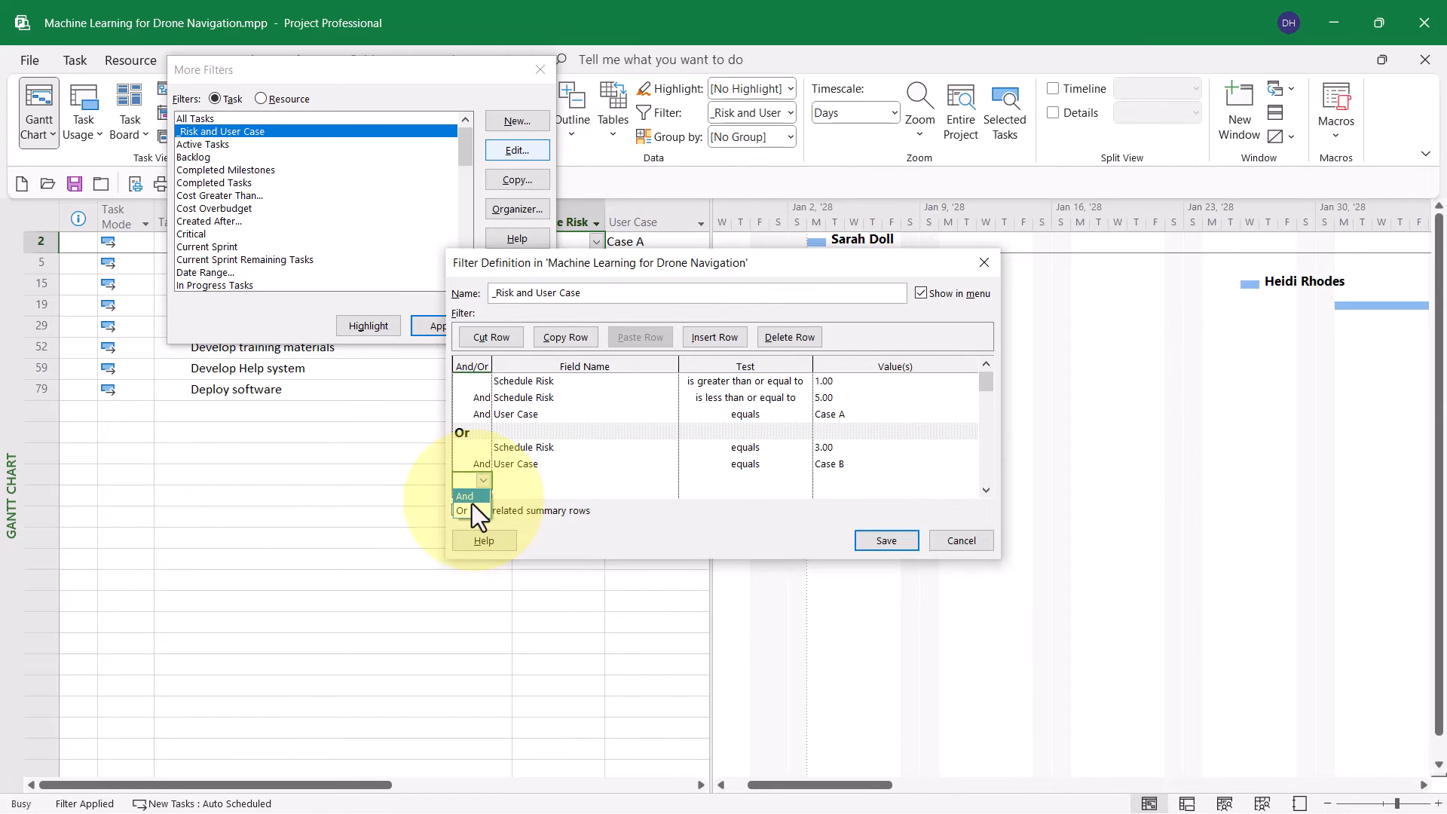
click(467, 509)
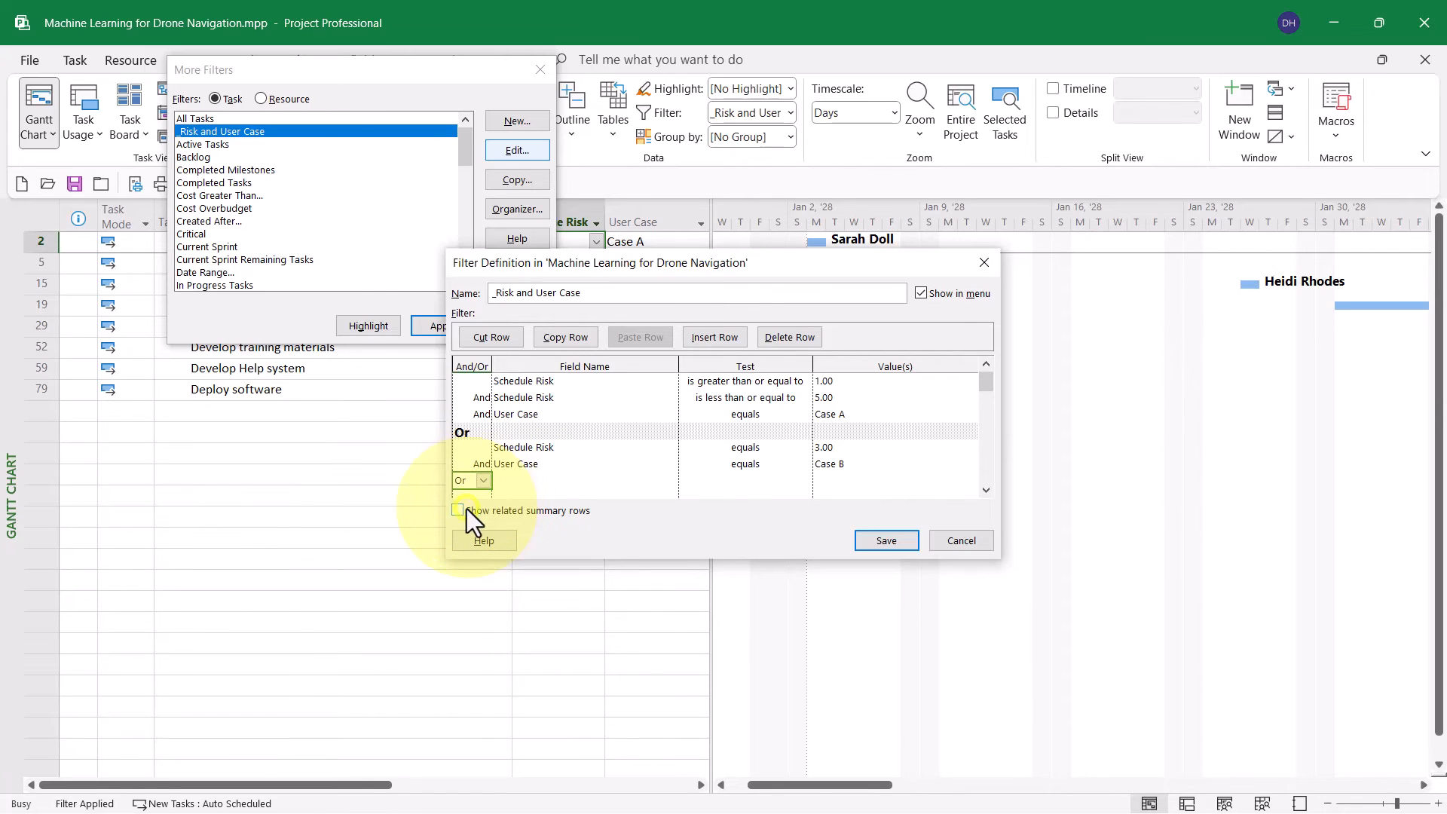
click(530, 493)
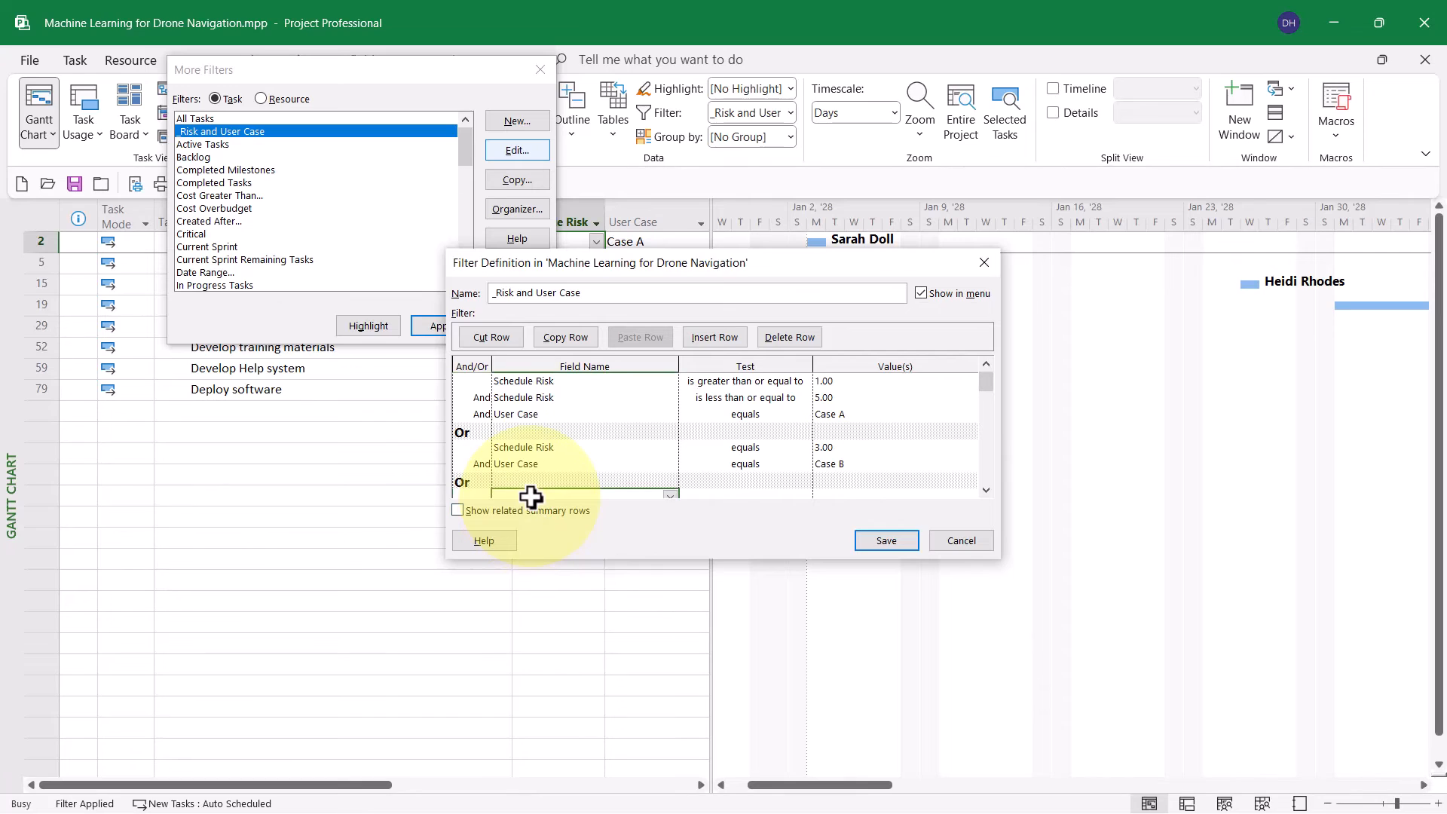
Define the condition of the second Or group as User Case equals Case C.
click(985, 491)
click(986, 490)
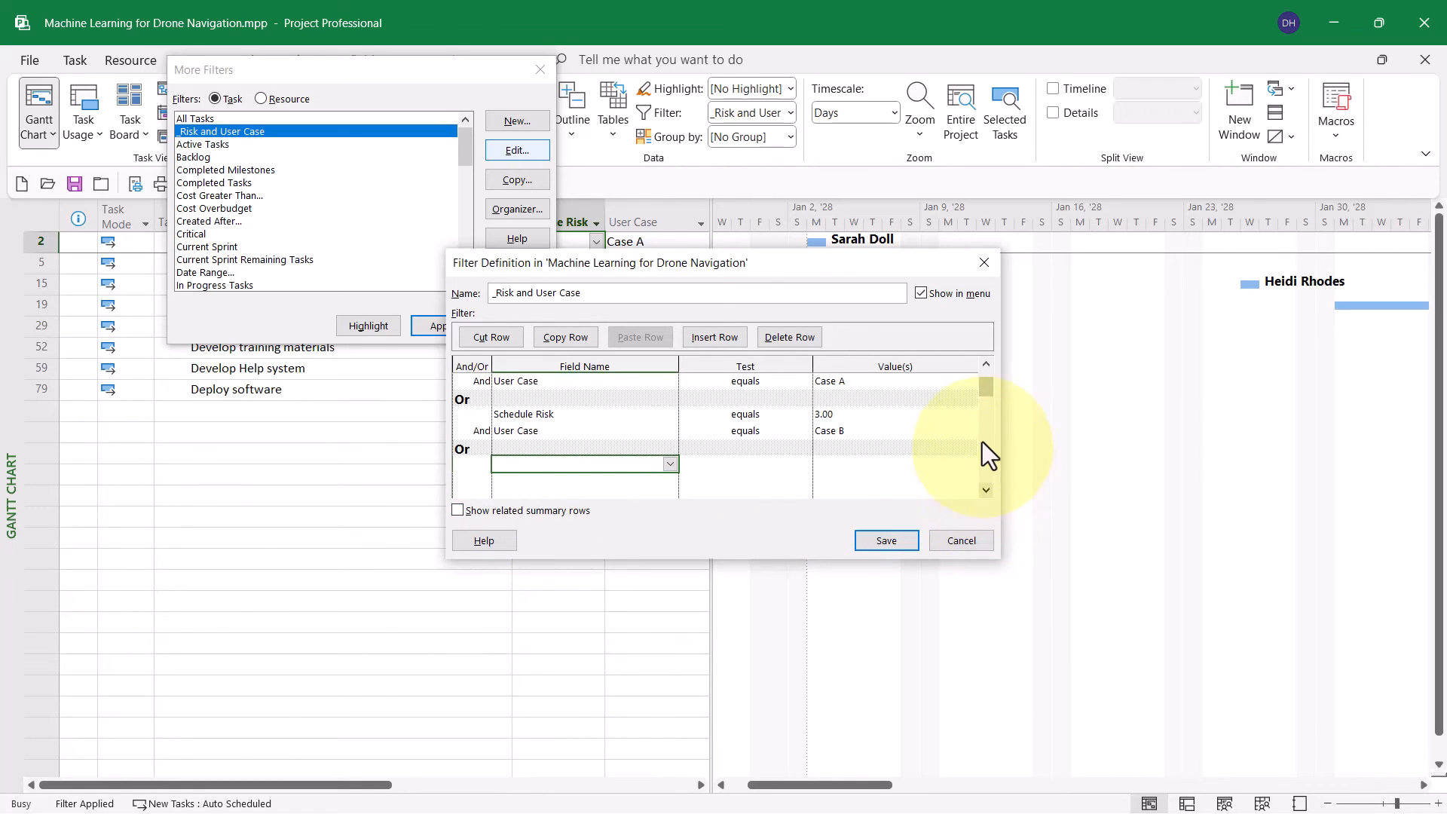
click(984, 364)
click(984, 364)
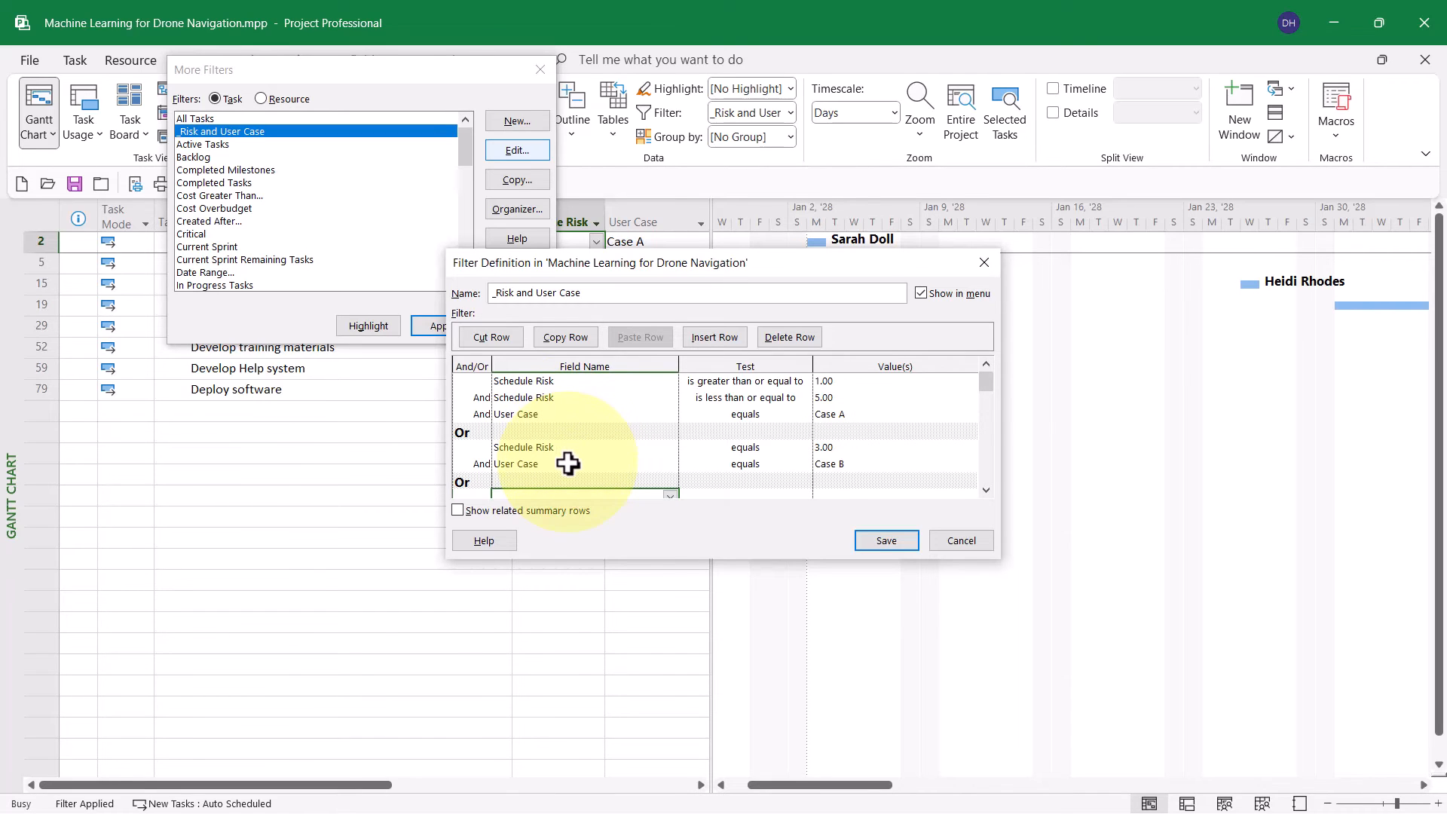
click(986, 491)
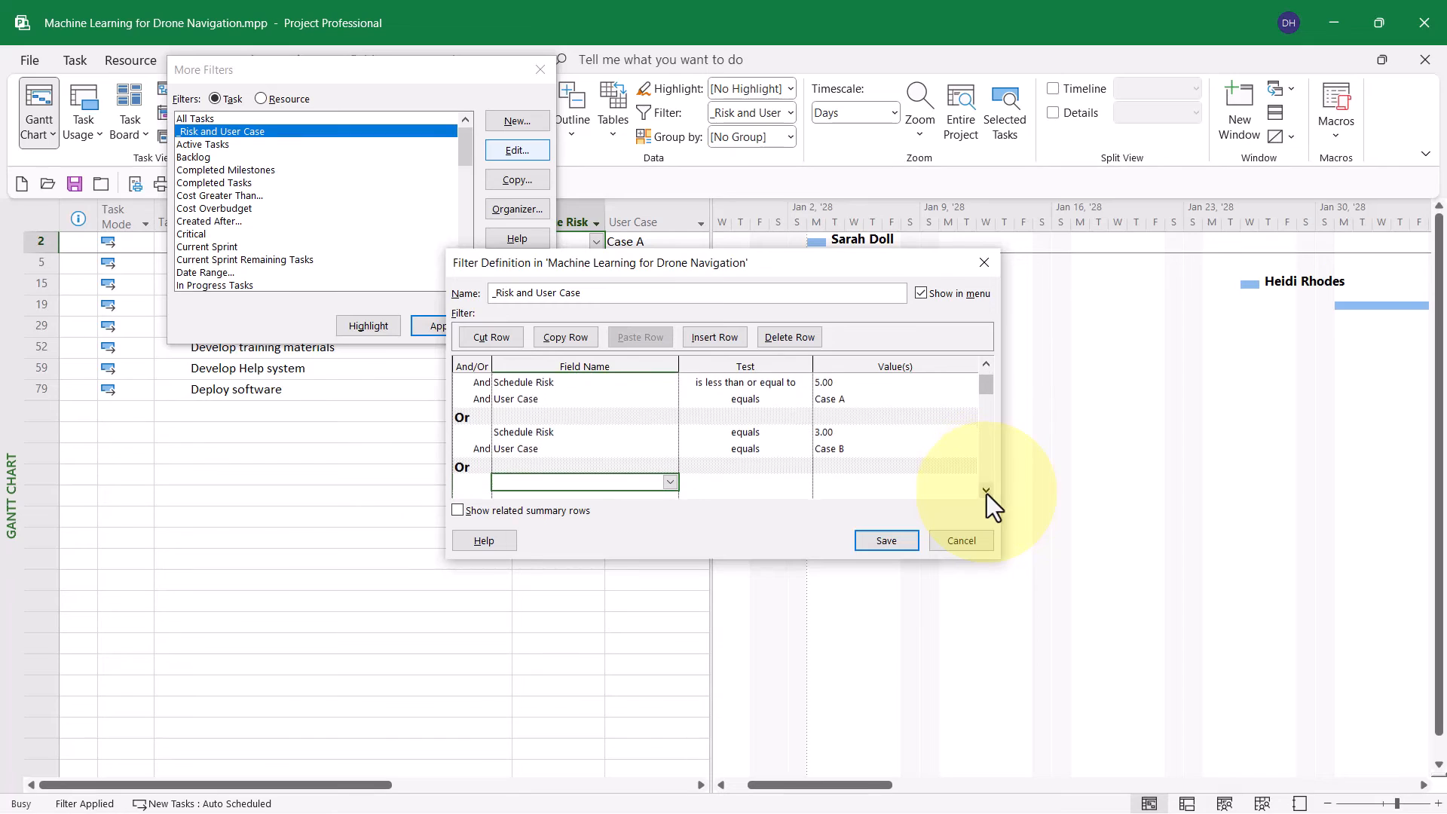
click(986, 491)
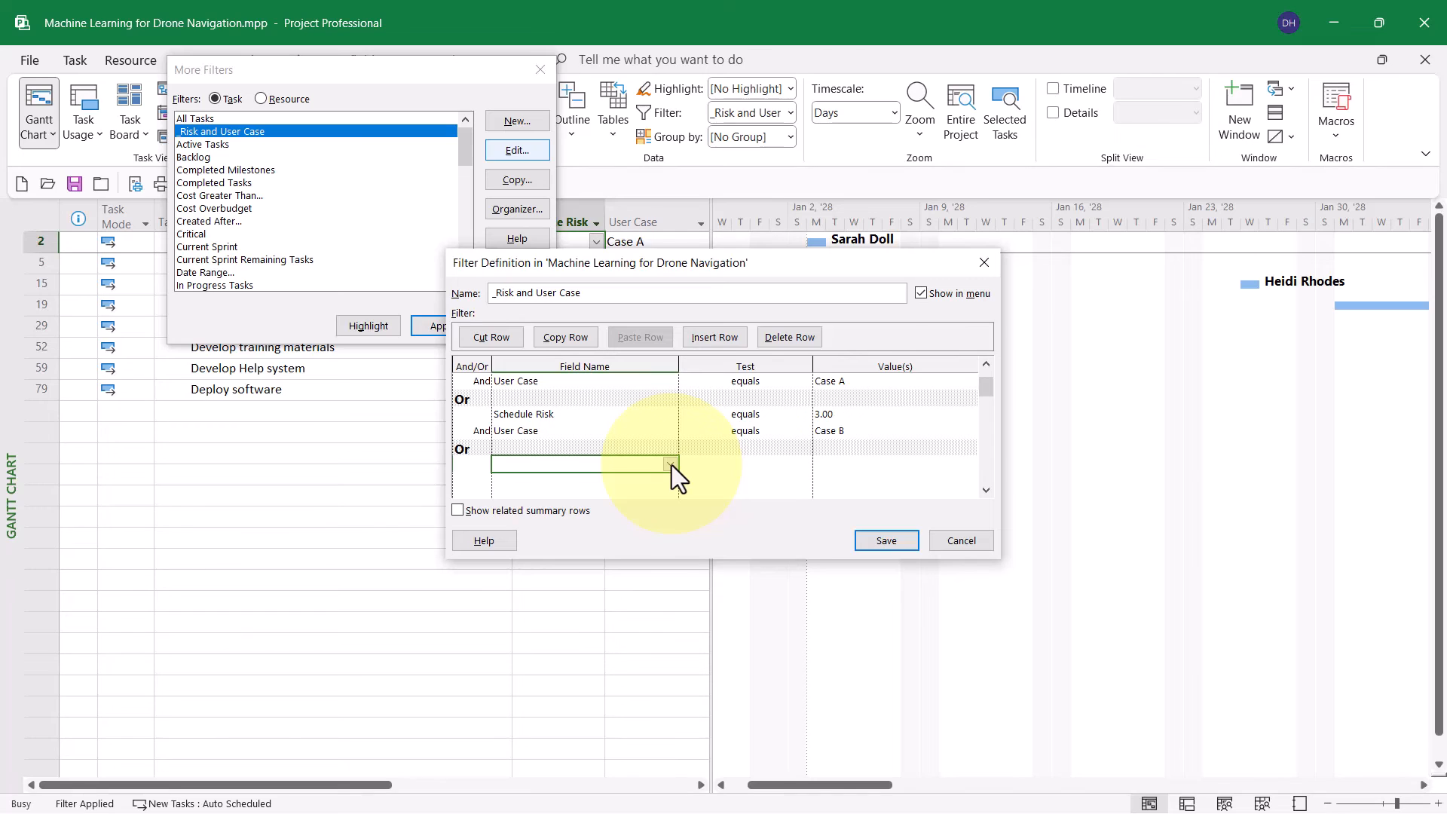
text(User Case)
key(Return)
click(760, 464)
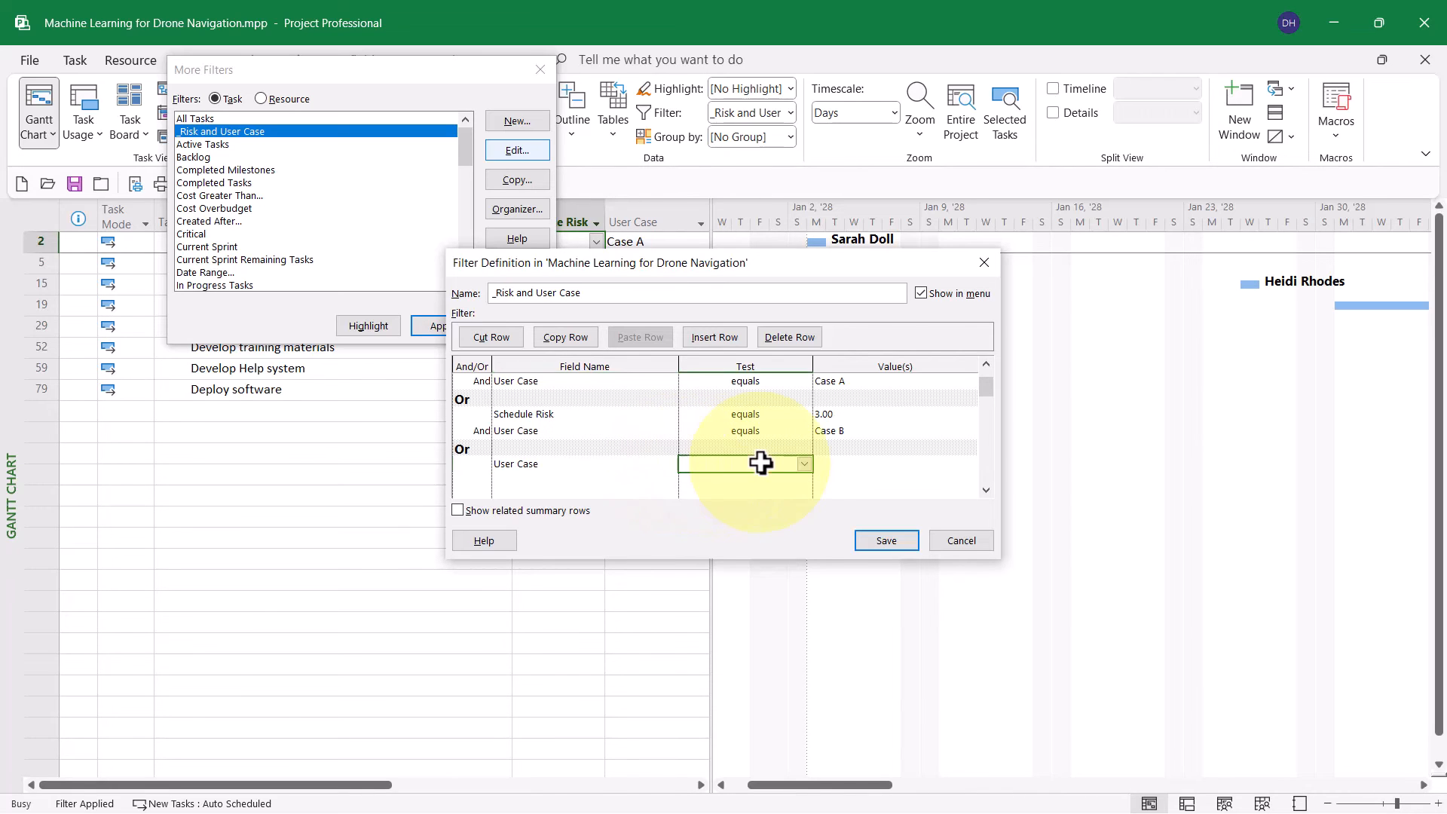
click(802, 468)
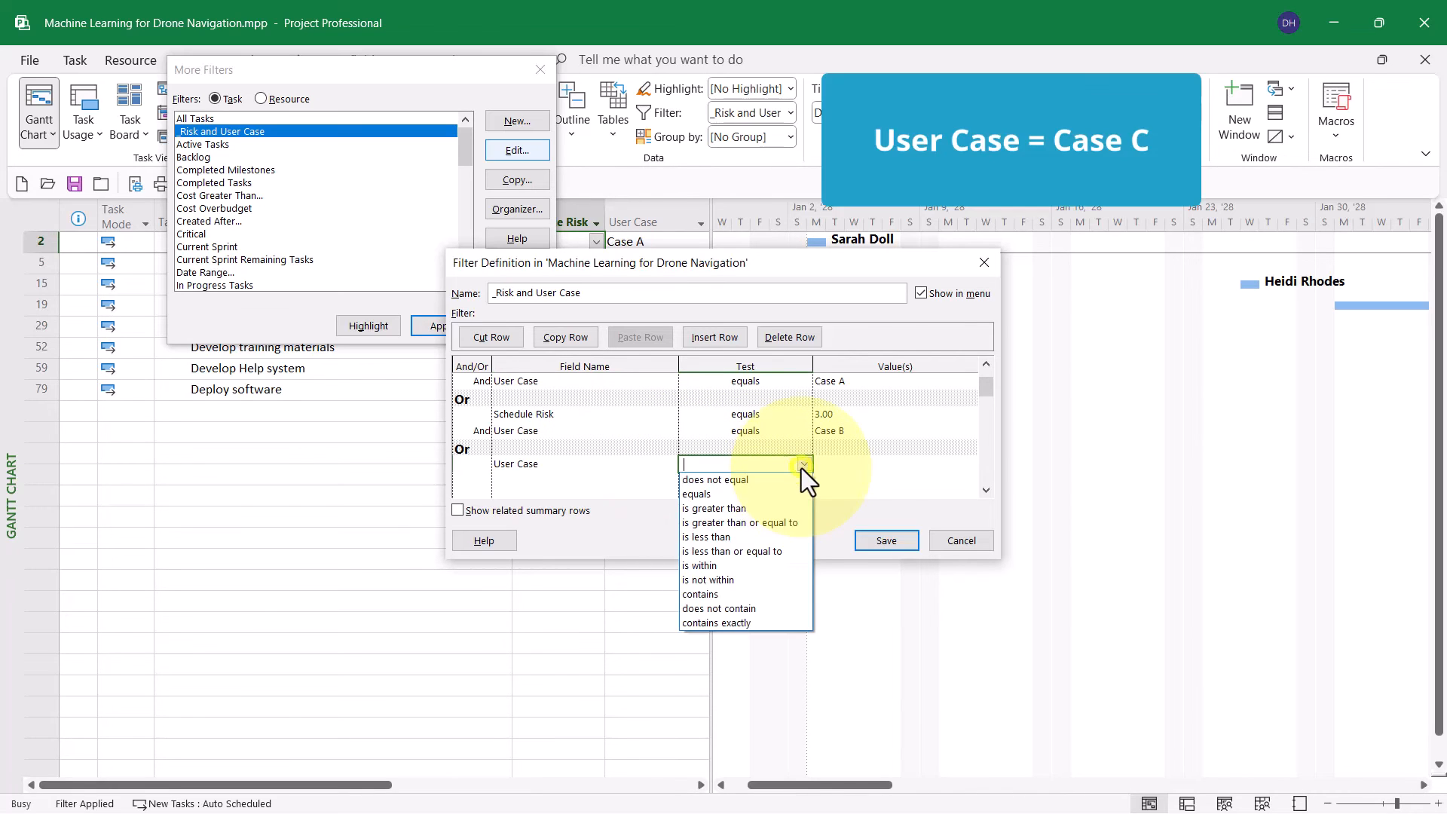
click(723, 494)
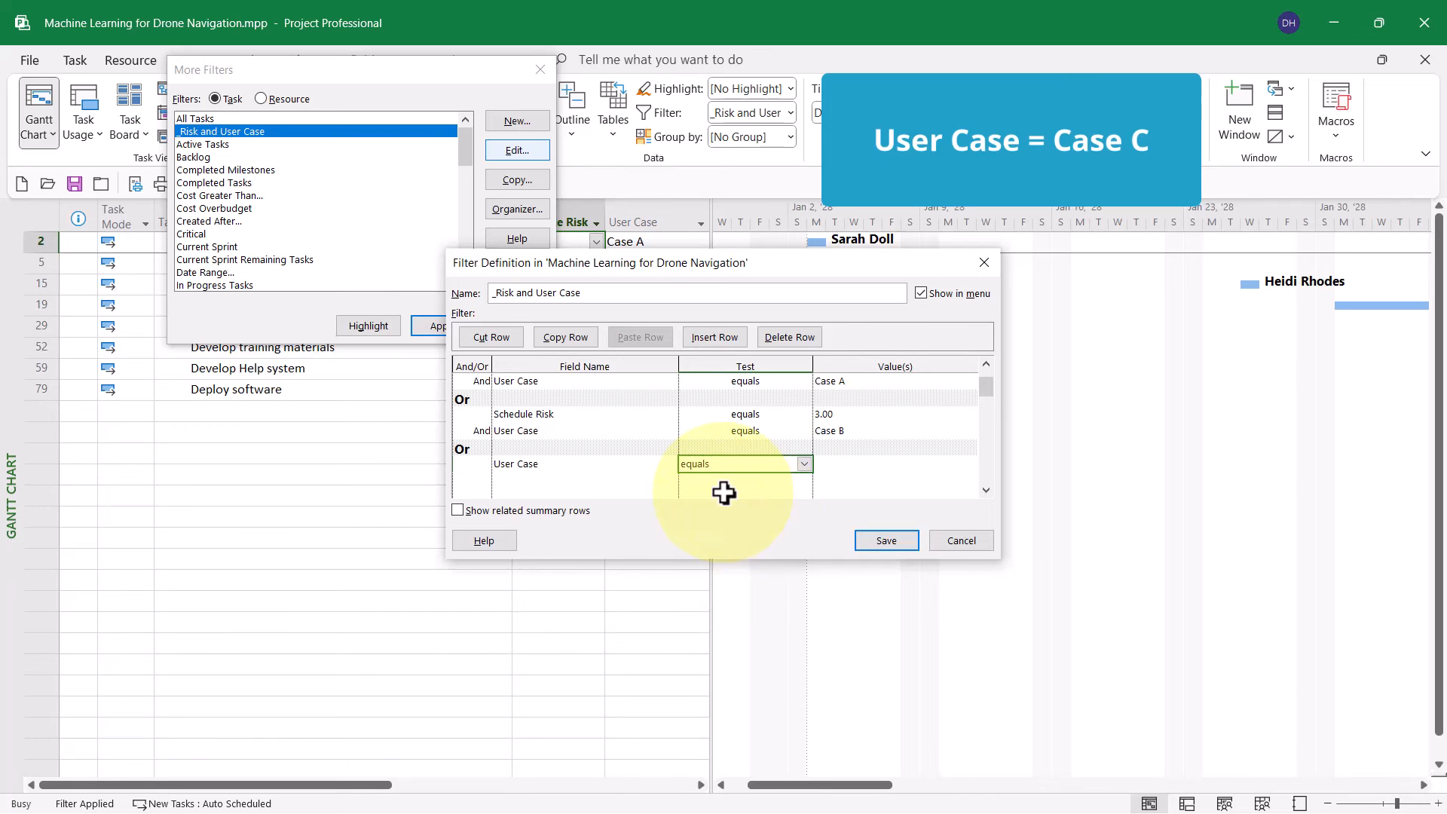
click(825, 465)
click(972, 463)
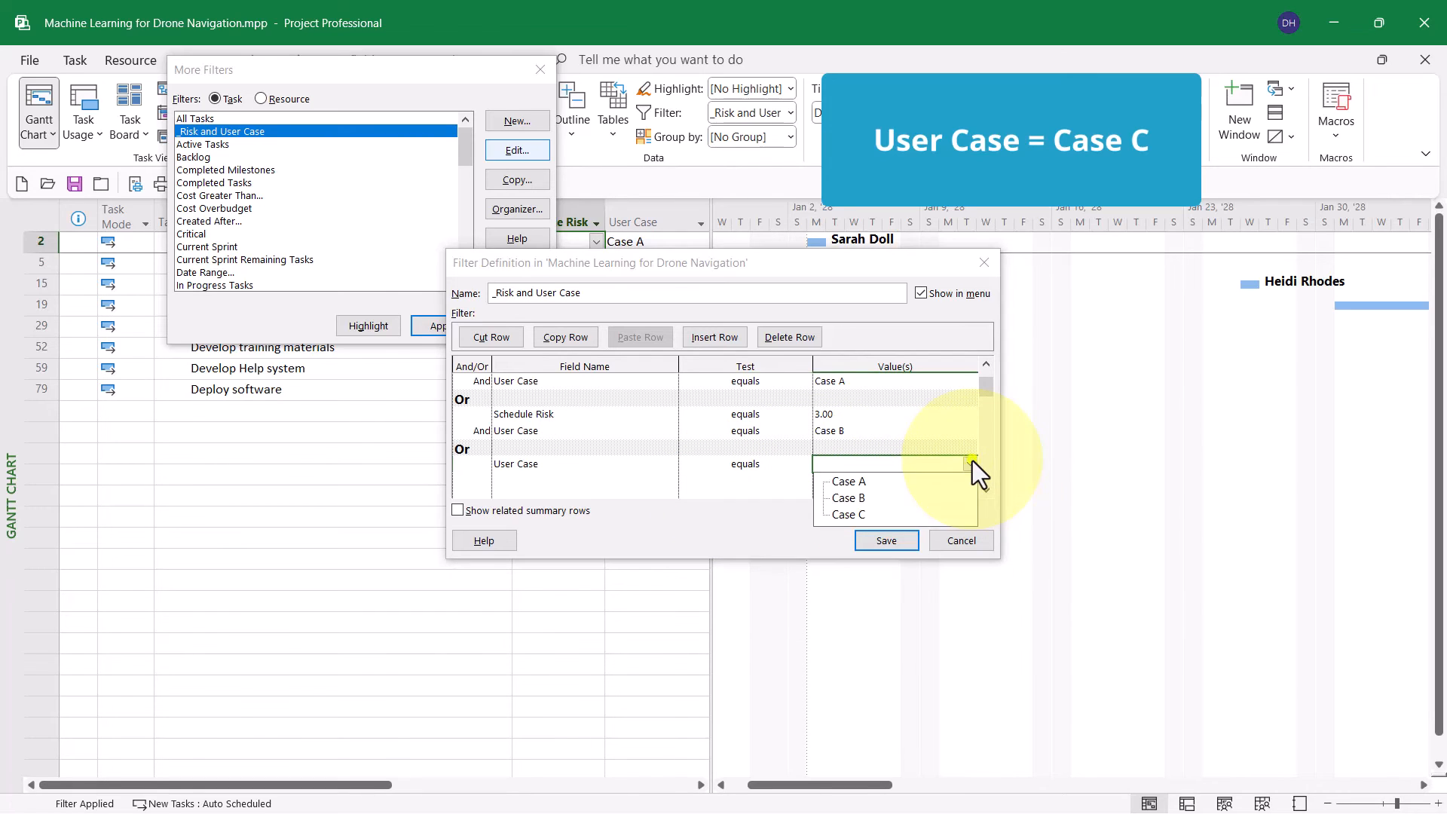
click(866, 516)
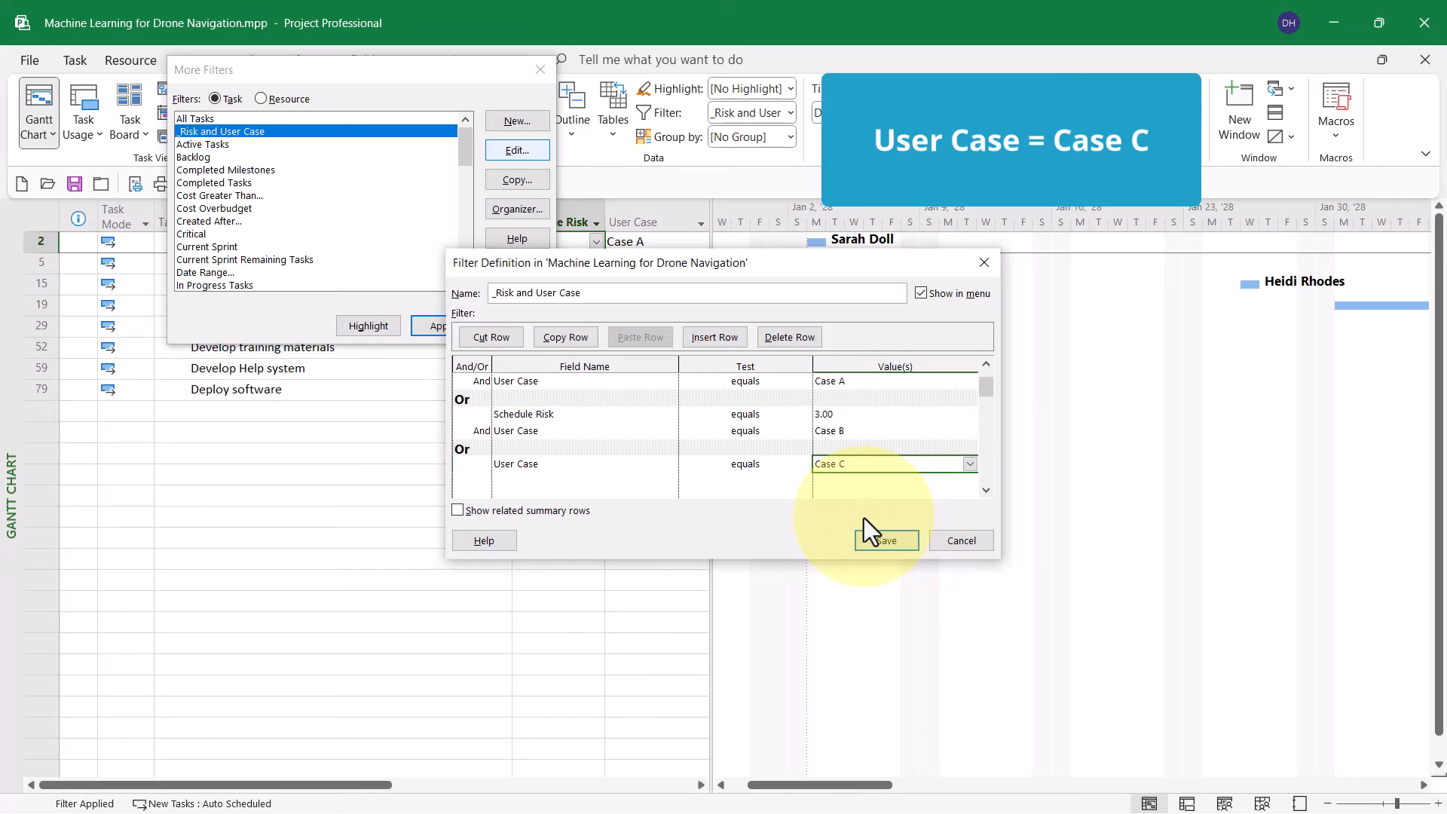
Save the "_Risk and User Case" filter with its second Or group and apply it to the task list.
click(877, 540)
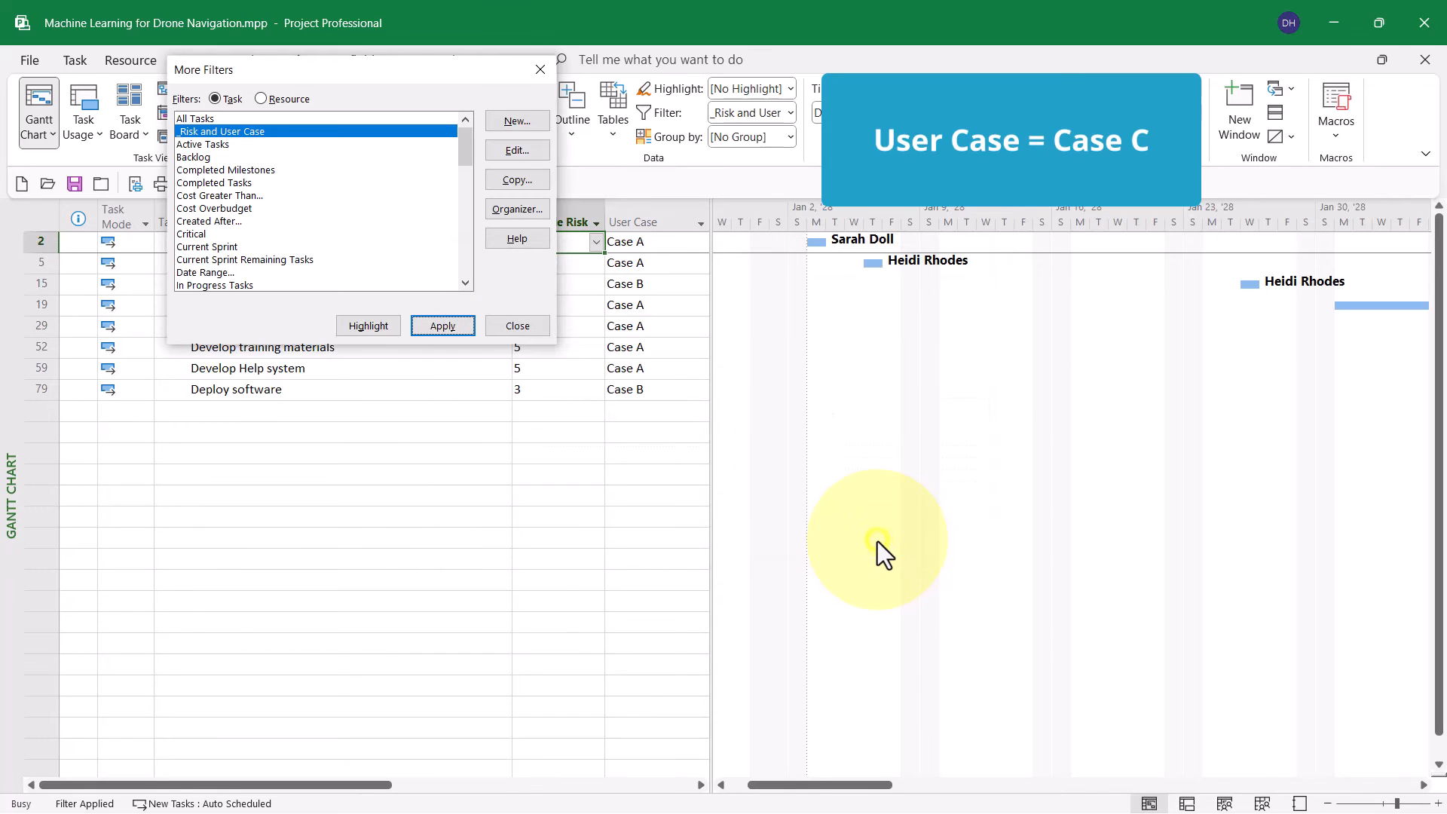
click(444, 326)
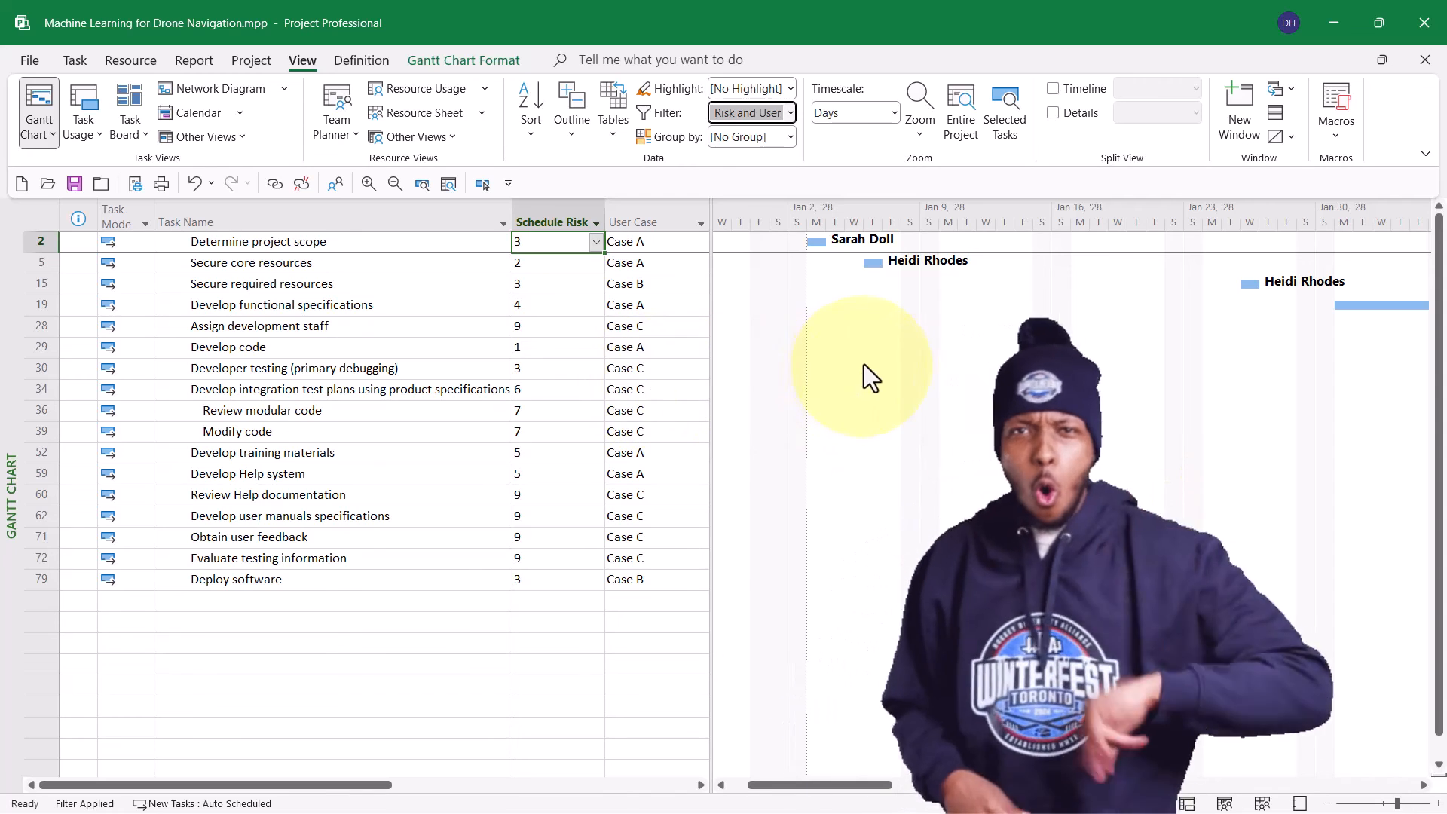